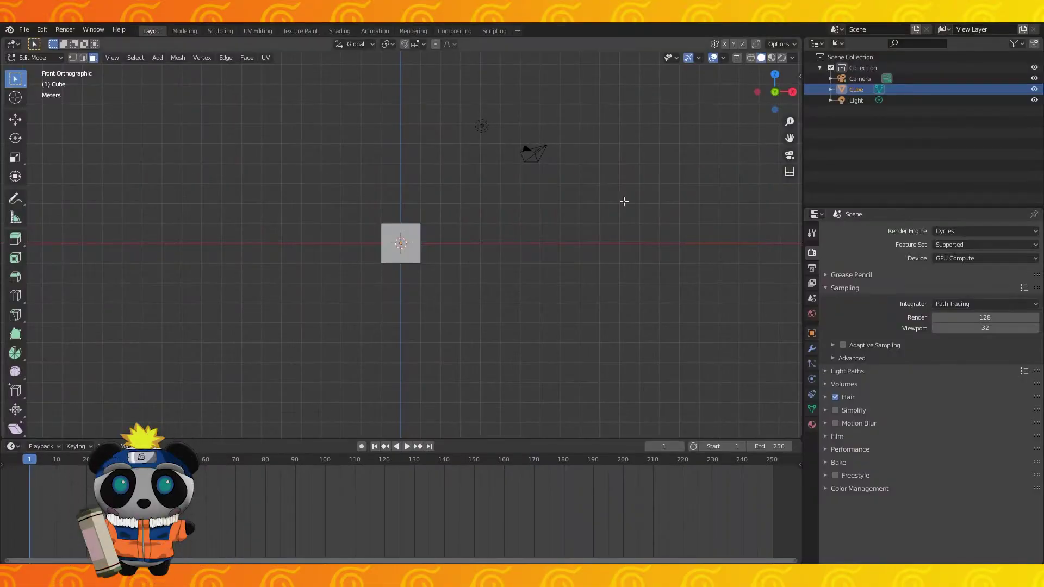
Switch the viewport to wireframe shading and add the front-view body drawing as a reference image in front view, in Object Mode.
{"action": "scroll", "coordinate": [475, 239], "scroll_direction": "up", "scroll_amount": 2}
{"action": "middle_click_drag", "start_coordinate": [473, 237], "coordinate": [499, 239], "text": "shift"}
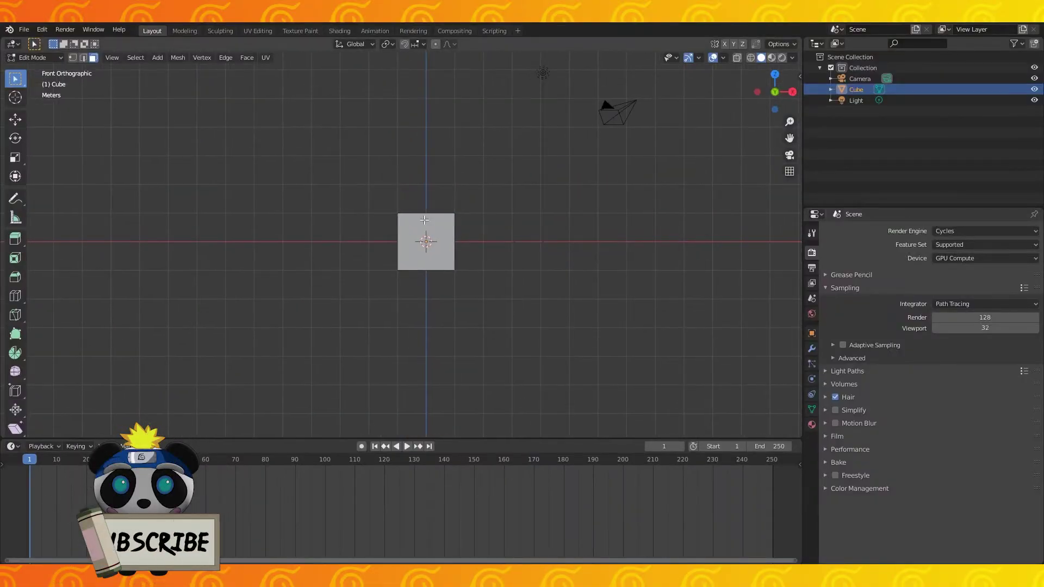
{"action": "left_click", "coordinate": [749, 58]}
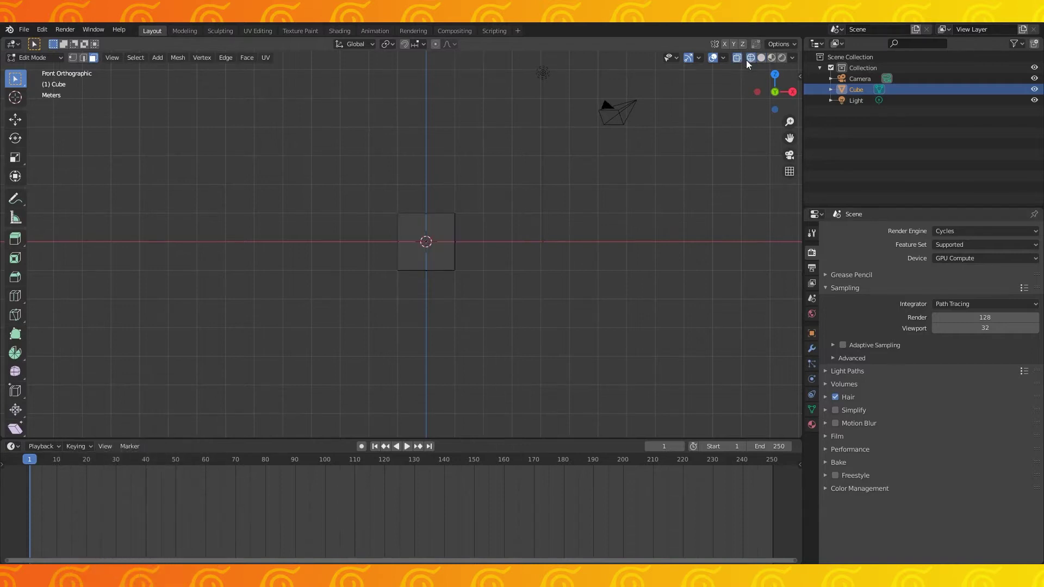
{"action": "key", "text": "shift+a"}
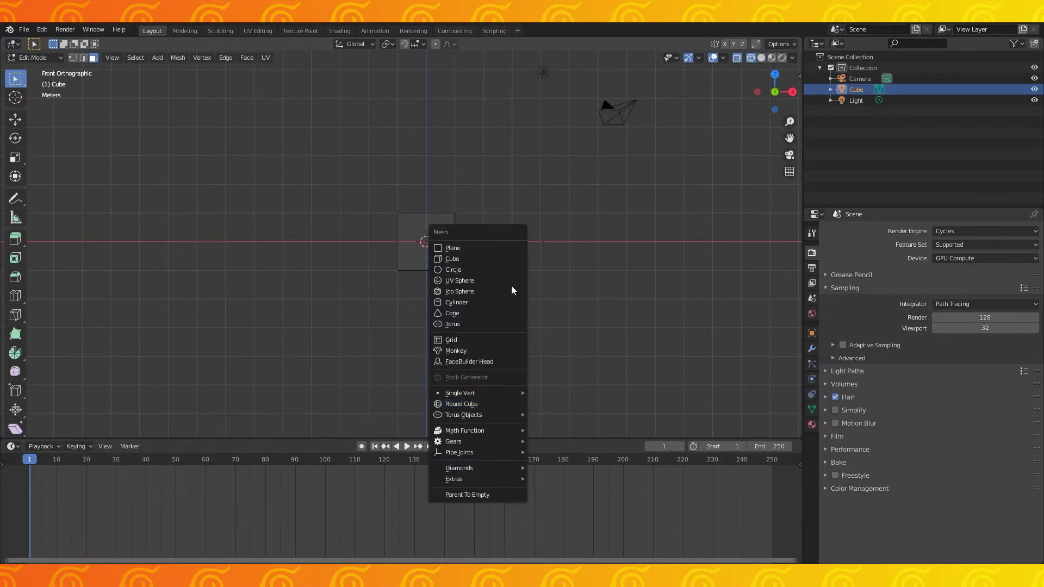
{"action": "key", "text": "Tab"}
{"action": "key", "text": "shift+a"}
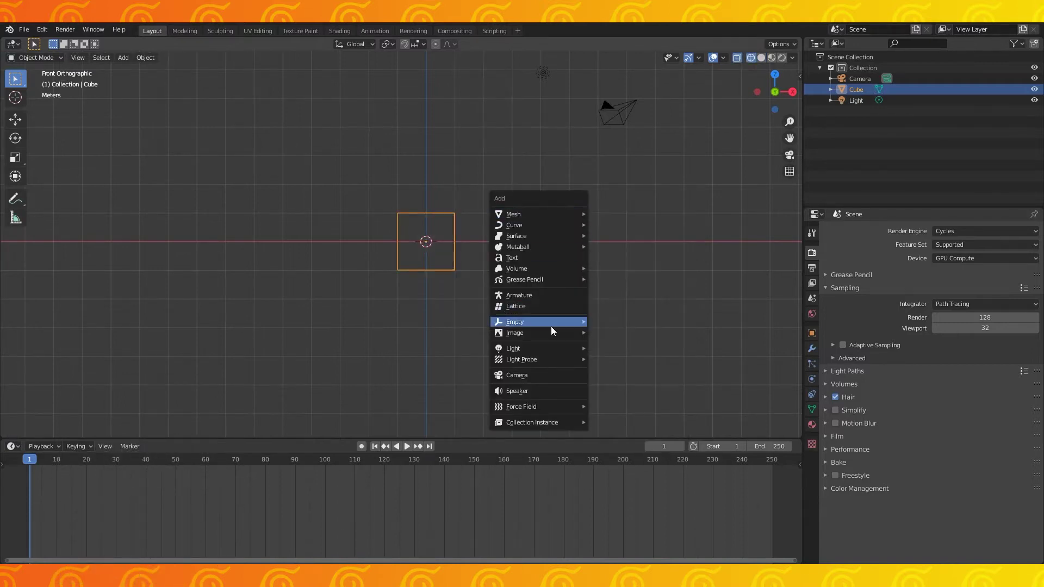
{"action": "mouse_move", "coordinate": [547, 334]}
{"action": "left_click", "coordinate": [618, 332]}
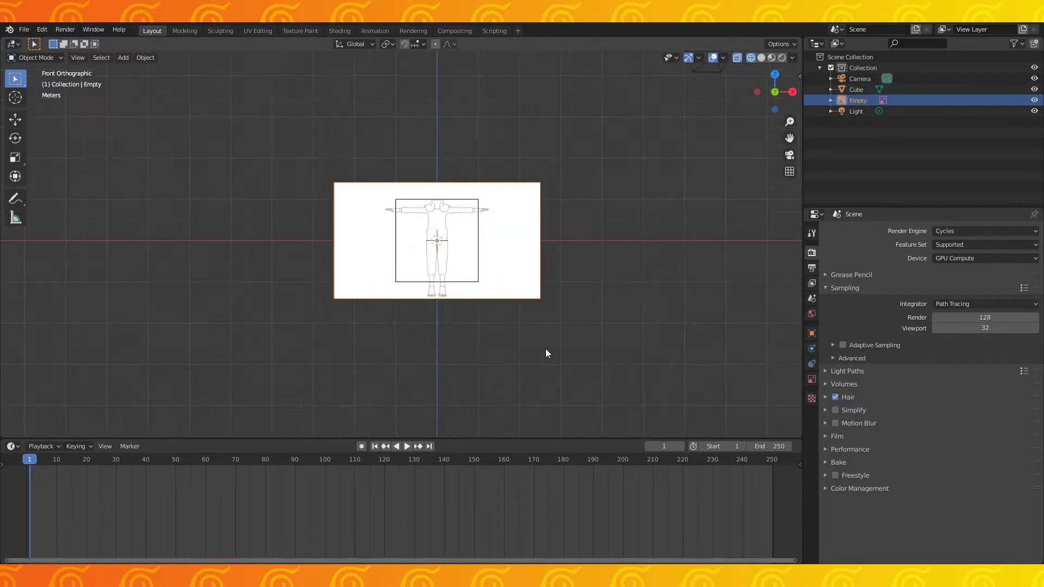
Add the side-view body drawing as a reference image while in the left orthographic view.
{"action": "key", "text": "KP_3"}
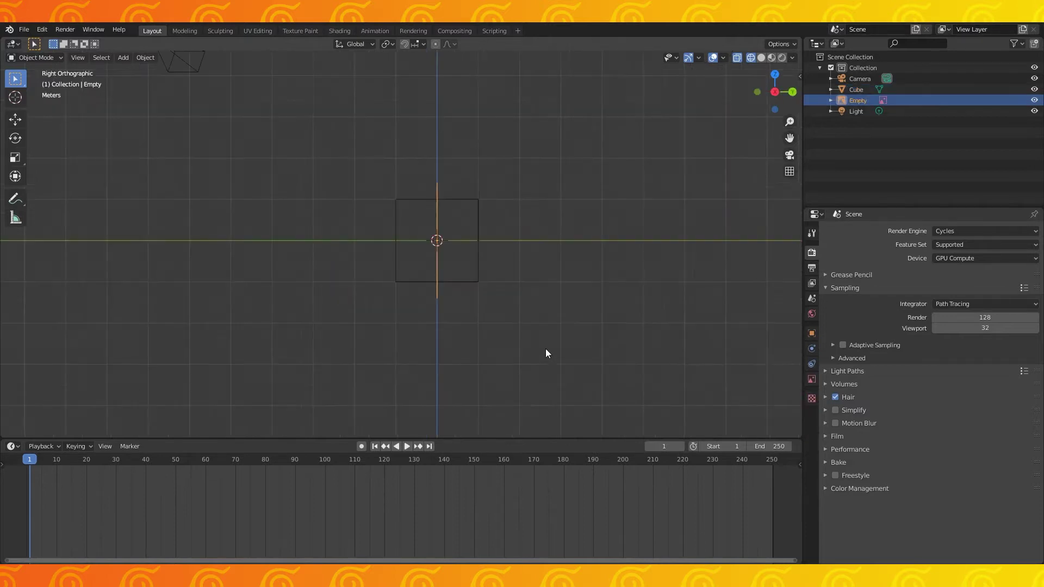
{"action": "key", "text": "ctrl+KP_3"}
{"action": "key", "text": "shift+a"}
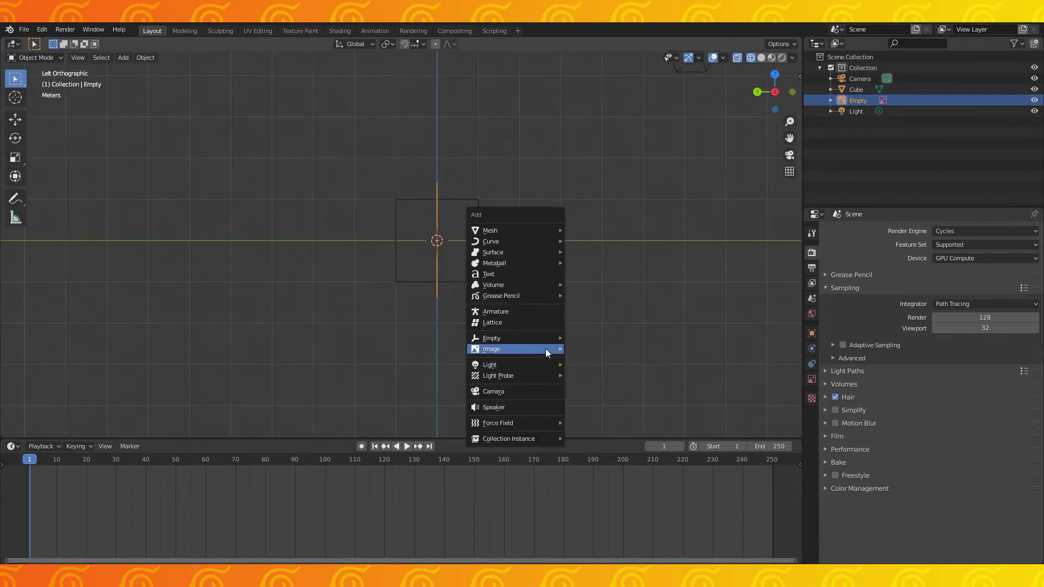
{"action": "mouse_move", "coordinate": [547, 350]}
{"action": "left_click", "coordinate": [591, 348]}
Add the back-view body drawing as a reference image in back view and offset it along the Y axis.
{"action": "key", "text": "ctrl+KP_1"}
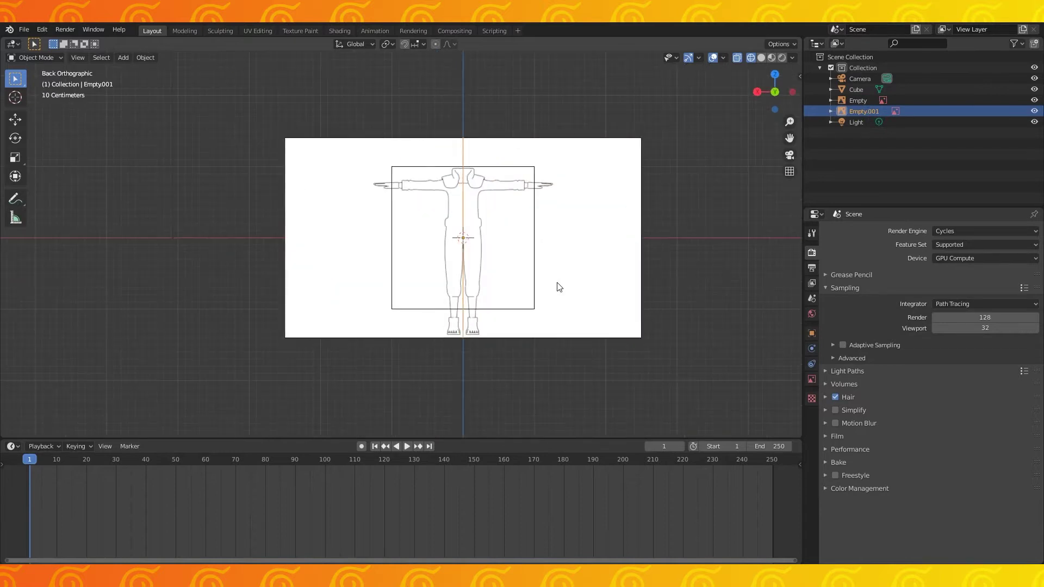
{"action": "key", "text": "shift+a"}
{"action": "mouse_move", "coordinate": [455, 217]}
{"action": "left_click", "coordinate": [543, 220]}
{"action": "key", "text": "KP_3"}
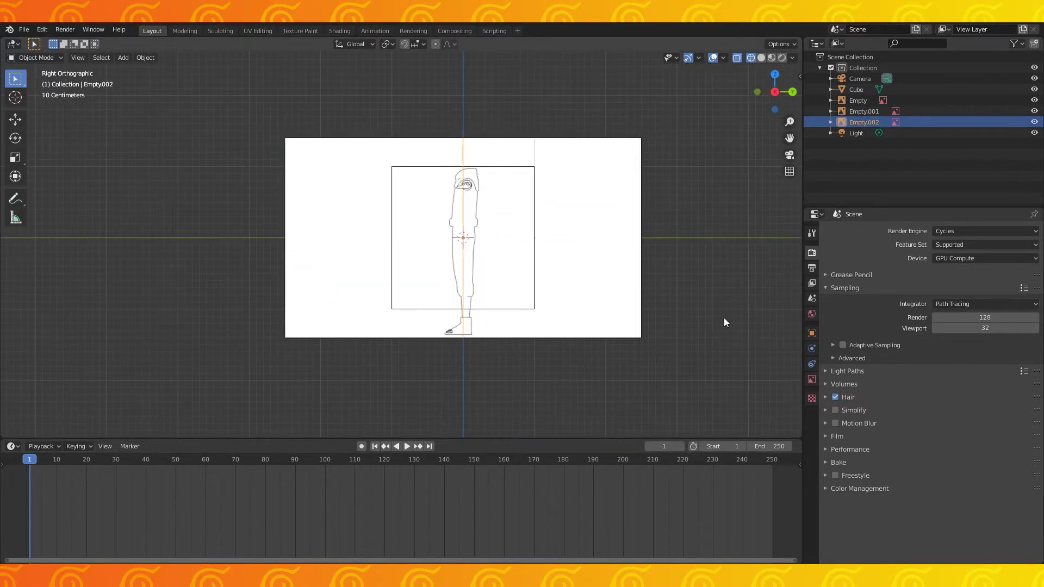
{"action": "key", "text": "g"}
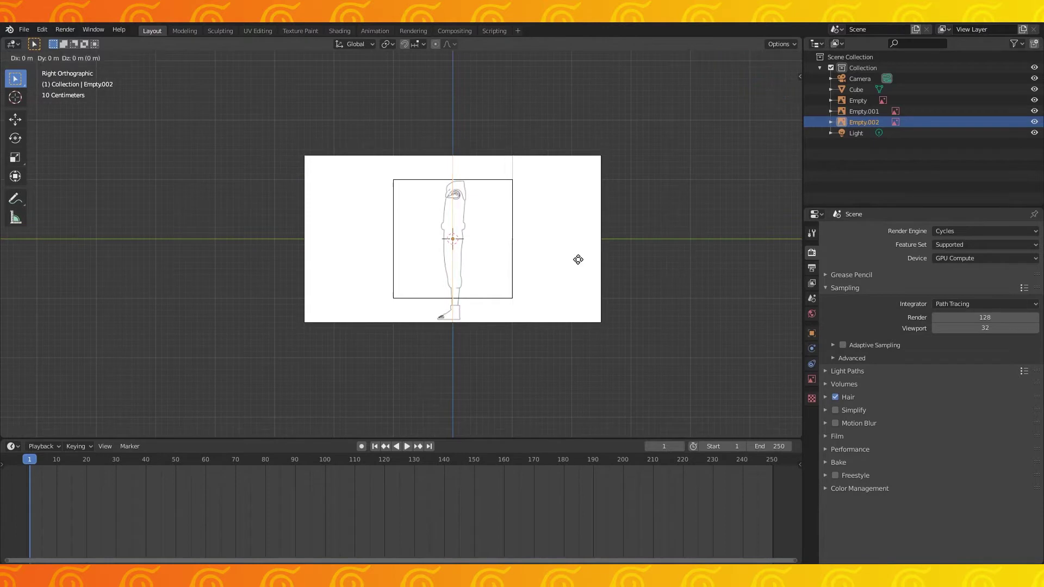
{"action": "key", "text": "y"}
{"action": "left_click", "coordinate": [514, 259]}
Sort the renamed images into collections, front and side in "reference 1" and back in "reference 2", and exclude "reference 2" from the view layer.
{"action": "middle_click_drag", "start_coordinate": [511, 258], "coordinate": [561, 280]}
{"action": "right_click", "coordinate": [862, 68]}
{"action": "left_click", "coordinate": [863, 68]}
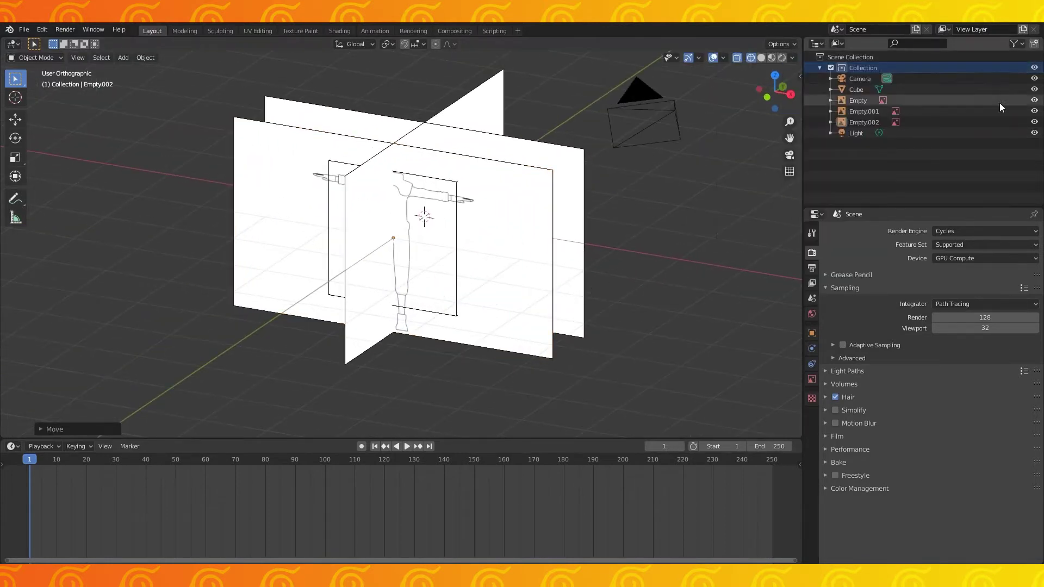
{"action": "right_click", "coordinate": [860, 57]}
{"action": "left_click", "coordinate": [831, 58]}
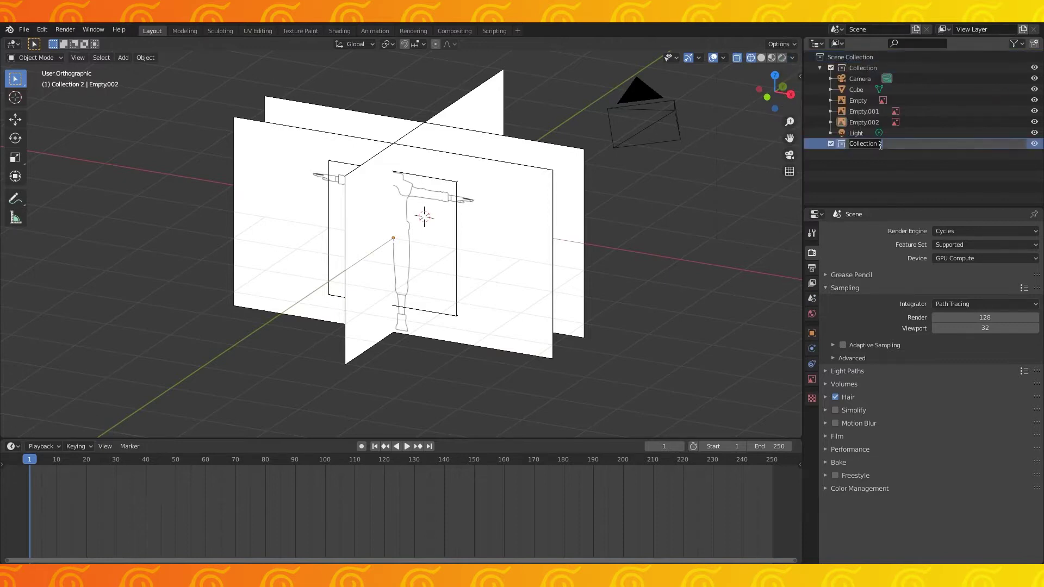
{"action": "double_click", "coordinate": [864, 100]}
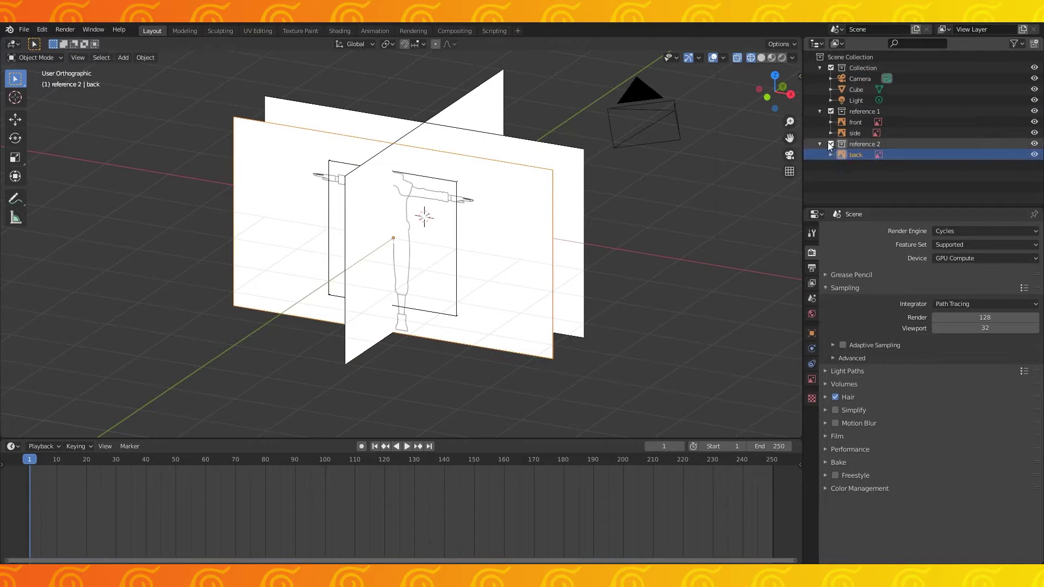
{"action": "left_click", "coordinate": [831, 144]}
Add the top-view body drawing as a reference image in top view and move it down below the figure's feet.
{"action": "key", "text": "KP_1"}
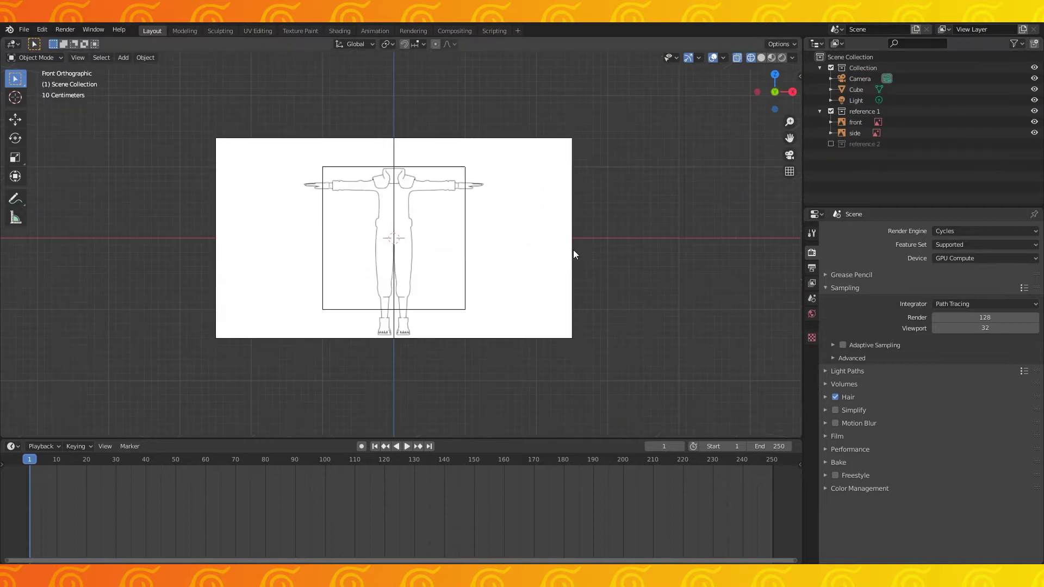
{"action": "key", "text": "KP_7"}
{"action": "key", "text": "shift+a"}
{"action": "mouse_move", "coordinate": [390, 169]}
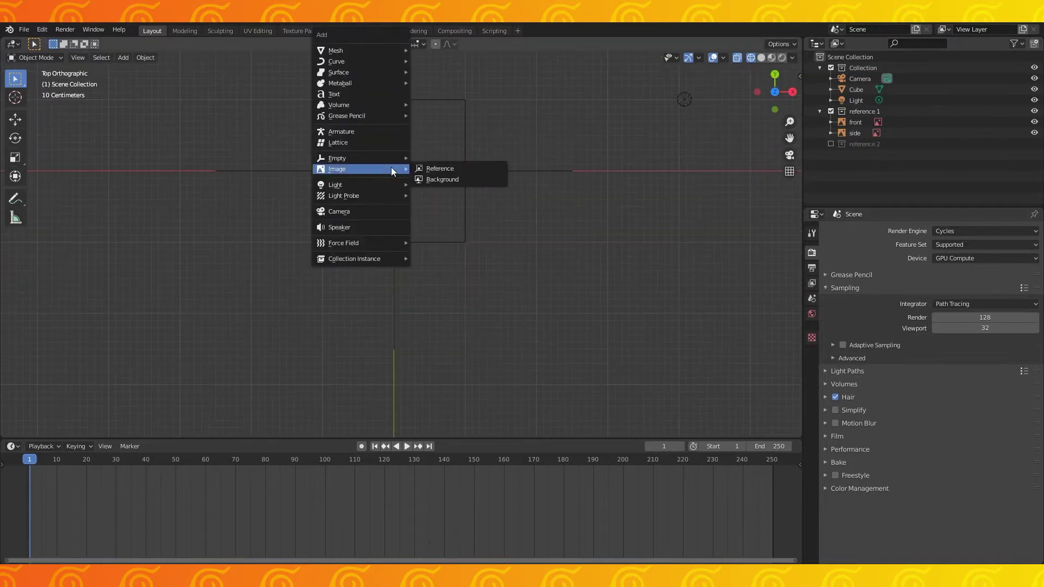
{"action": "left_click", "coordinate": [448, 168]}
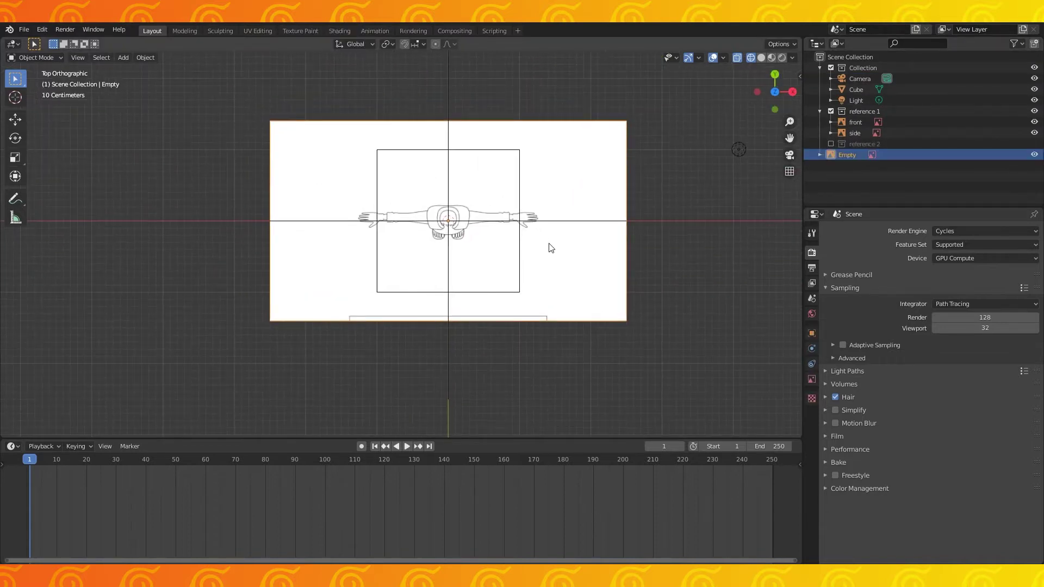
{"action": "key", "text": "KP_3"}
{"action": "key", "text": "g"}
{"action": "left_click", "coordinate": [555, 364]}
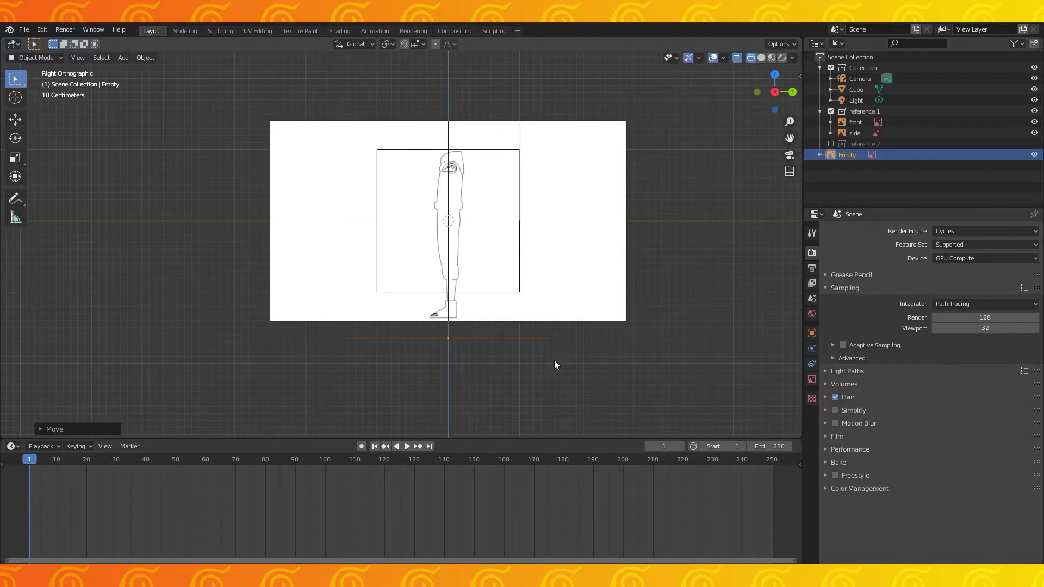
Add the bottom-view body drawing as a reference image in top view and rotate it 180 degrees to match the top drawing.
{"action": "key", "text": "KP_7"}
{"action": "key", "text": "shift+a"}
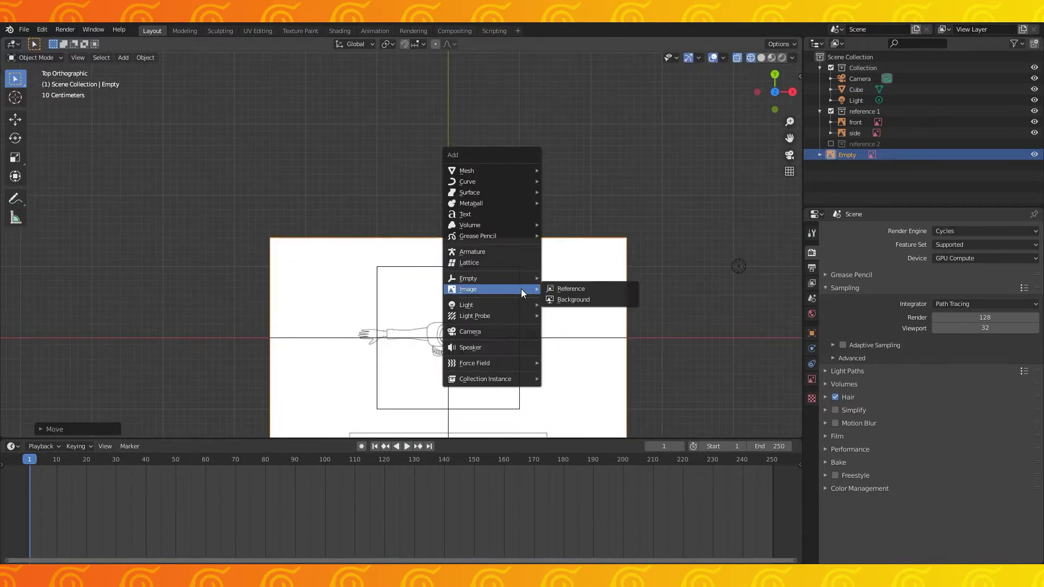
{"action": "left_click", "coordinate": [595, 291]}
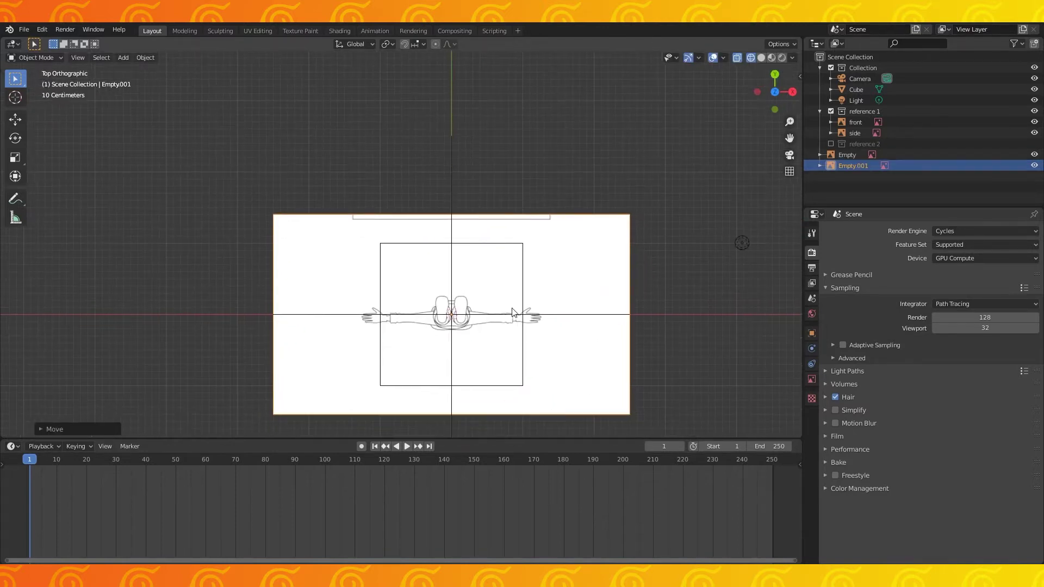
{"action": "type", "text": "r180"}
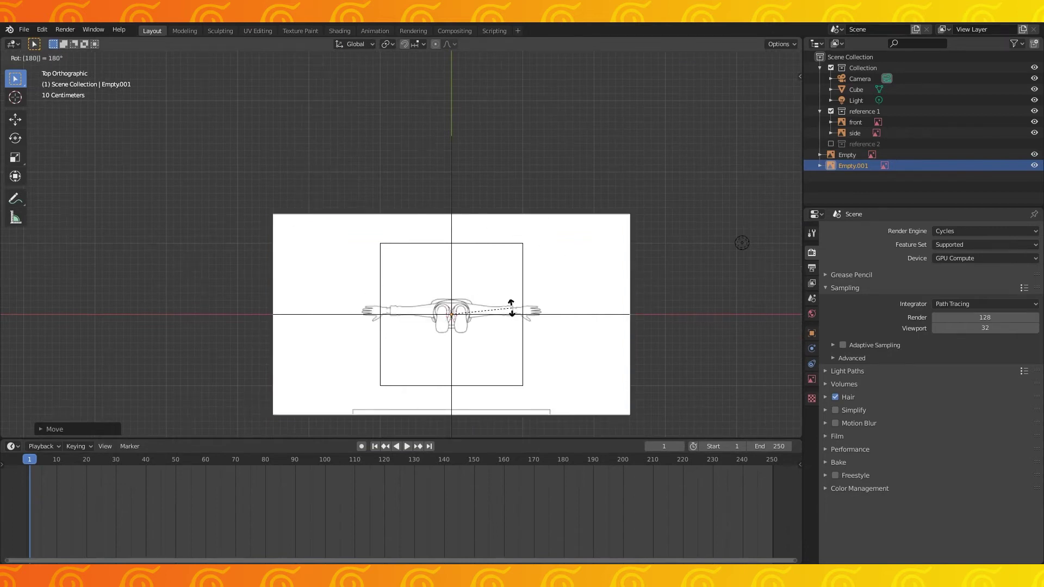
{"action": "key", "text": "Return"}
{"action": "left_click", "coordinate": [1035, 165]}
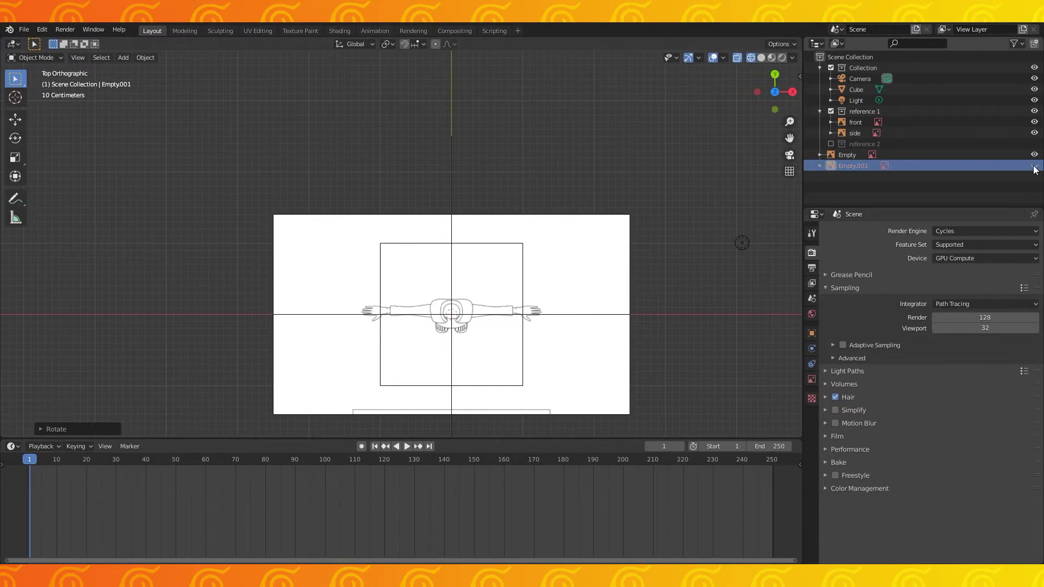
{"action": "left_click", "coordinate": [1034, 167]}
Move the bottom reference image up until it sits above all the other reference images.
{"action": "scroll", "coordinate": [470, 330], "scroll_direction": "up", "scroll_amount": 4}
{"action": "middle_click_drag", "start_coordinate": [741, 293], "coordinate": [527, 294], "text": "shift"}
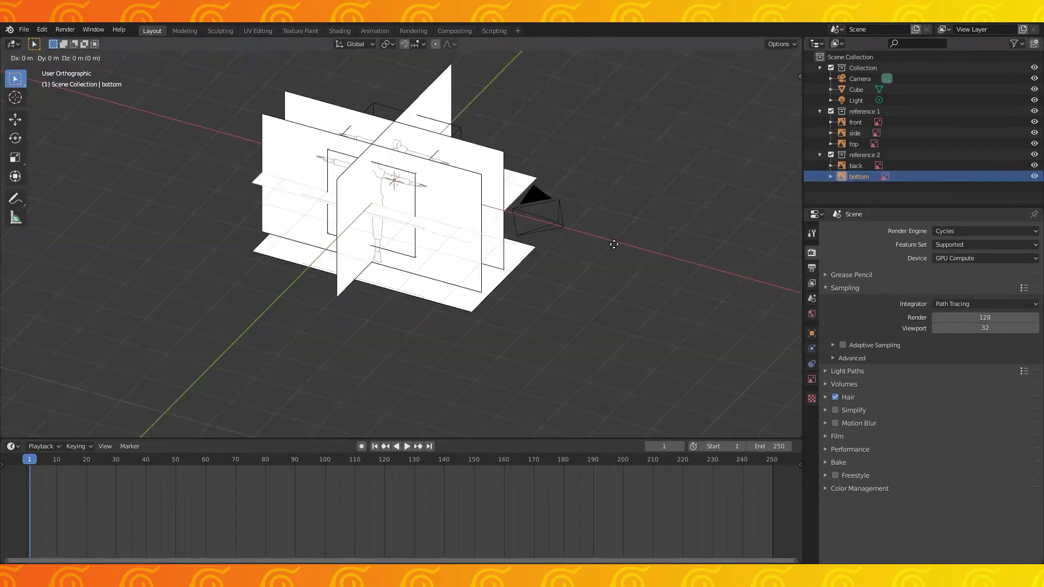
{"action": "key", "text": "g"}
{"action": "left_click", "coordinate": [625, 174]}
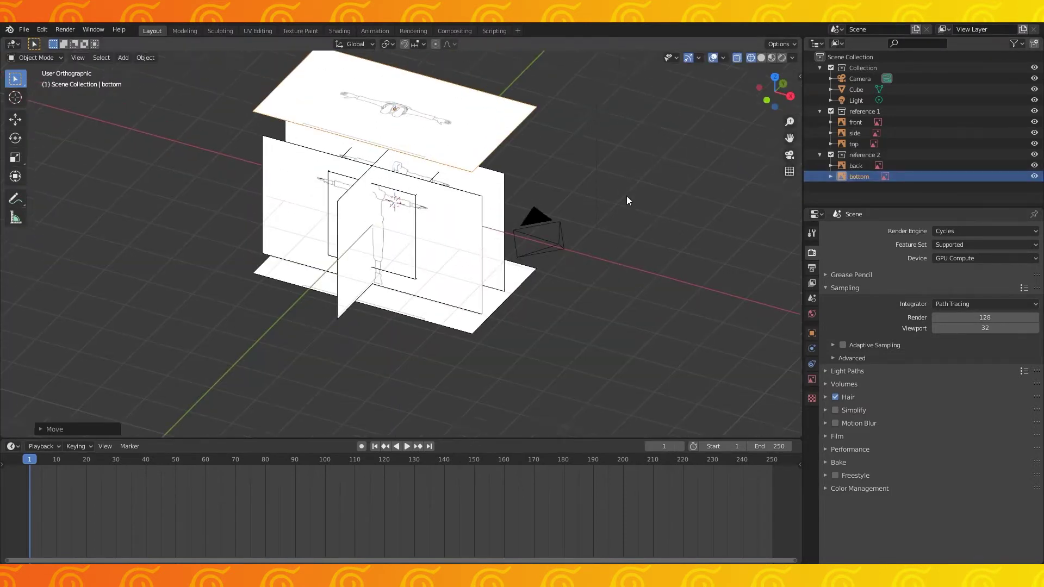
Display the selectability, viewport and render toggles in the outliner and exclude the "reference 2" collection from the view layer.
{"action": "left_click", "coordinate": [1016, 43]}
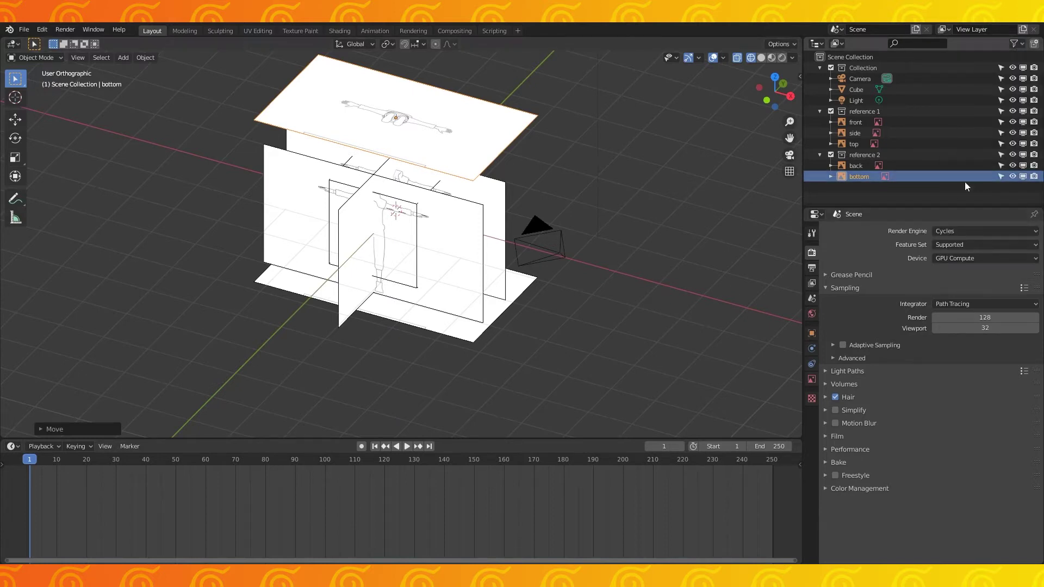
{"action": "left_click", "coordinate": [831, 155]}
Move the side reference image sideways out of the centre, to the negative X end of the front image.
{"action": "middle_click_drag", "start_coordinate": [585, 203], "coordinate": [559, 193]}
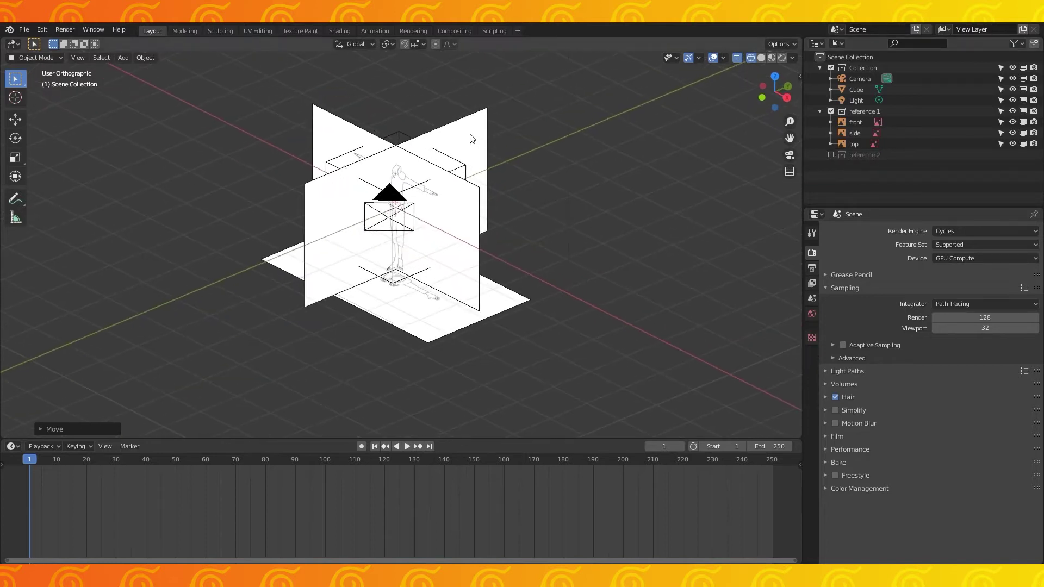
{"action": "left_click", "coordinate": [469, 149]}
{"action": "middle_click_drag", "start_coordinate": [469, 149], "coordinate": [467, 178]}
{"action": "key", "text": "g"}
{"action": "left_click", "coordinate": [497, 195]}
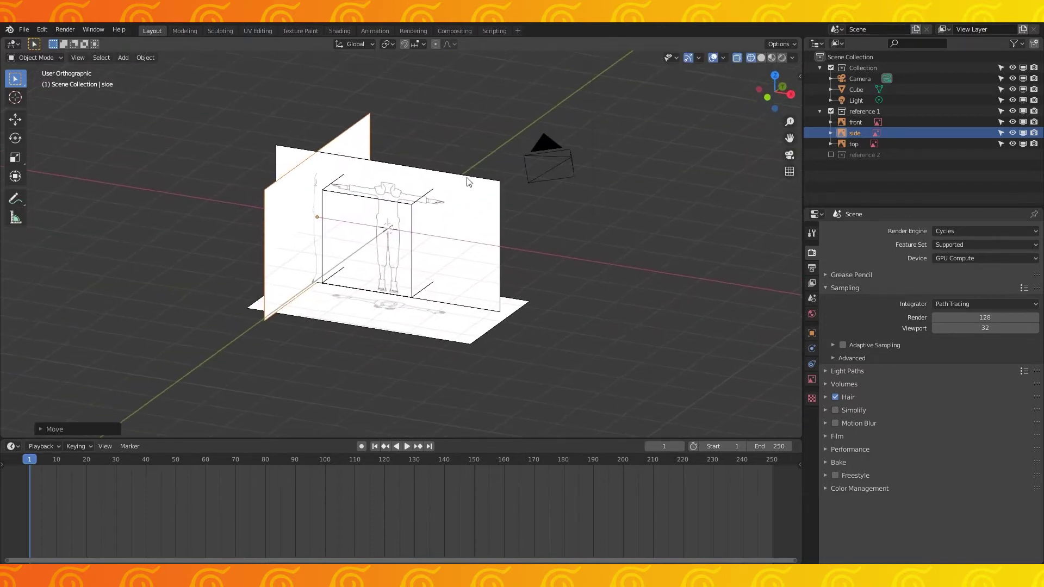
Move the front reference image back about 1.56 m along the Y axis, behind the cube.
{"action": "left_click", "coordinate": [466, 178]}
{"action": "key", "text": "g"}
{"action": "key", "text": "y"}
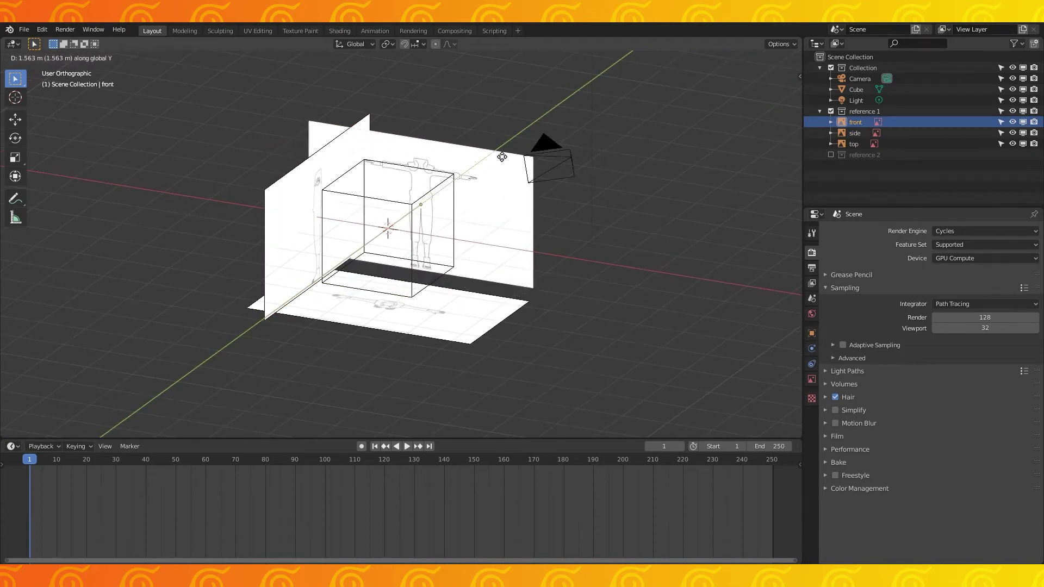
{"action": "left_click", "coordinate": [502, 155]}
Make the front, side and top reference images unselectable.
{"action": "middle_click_drag", "start_coordinate": [502, 155], "coordinate": [517, 196]}
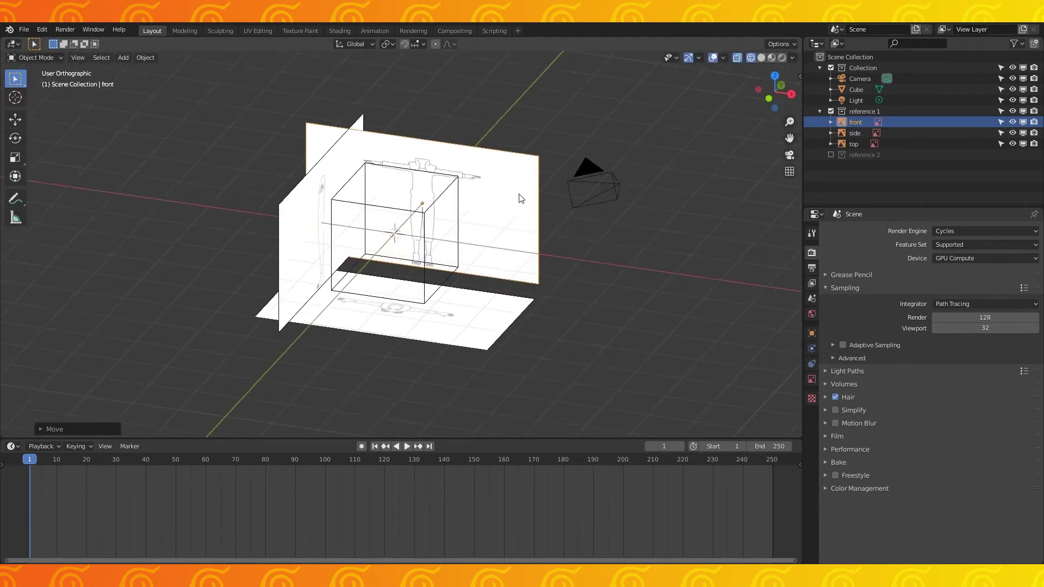
{"action": "left_click_drag", "start_coordinate": [1001, 122], "coordinate": [1002, 144]}
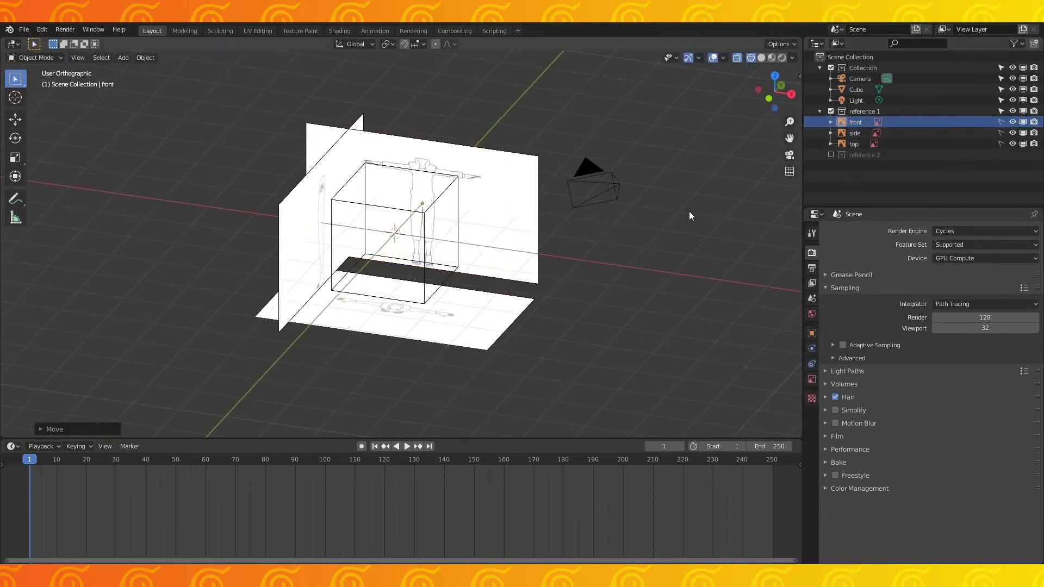
In Edit Mode, scale the new cube down to the torso's width in front view and move it up about 0.48 m along Z onto the torso.
{"action": "key", "text": "KP_1"}
{"action": "scroll", "coordinate": [688, 212], "scroll_direction": "up", "scroll_amount": 4}
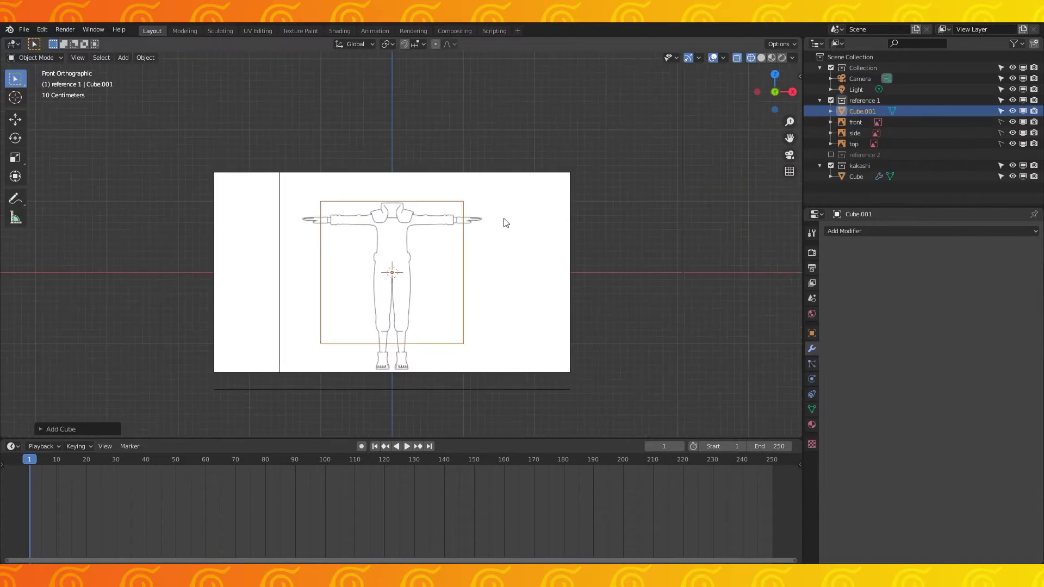
{"action": "key", "text": "Tab"}
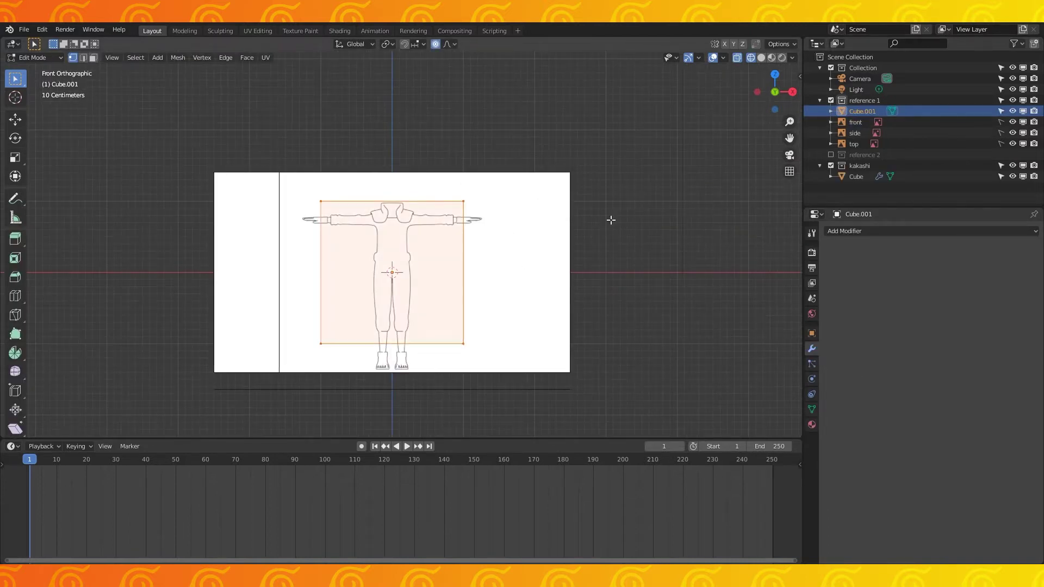
{"action": "key", "text": "s"}
{"action": "left_click", "coordinate": [435, 252]}
{"action": "scroll", "coordinate": [436, 254], "scroll_direction": "up", "scroll_amount": 3}
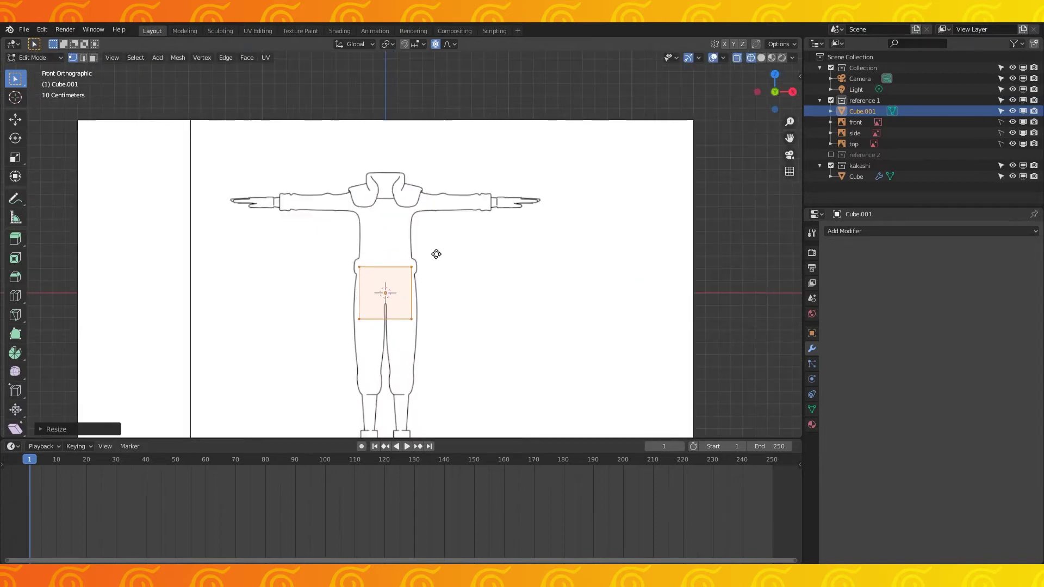
{"action": "key", "text": "g"}
{"action": "key", "text": "z"}
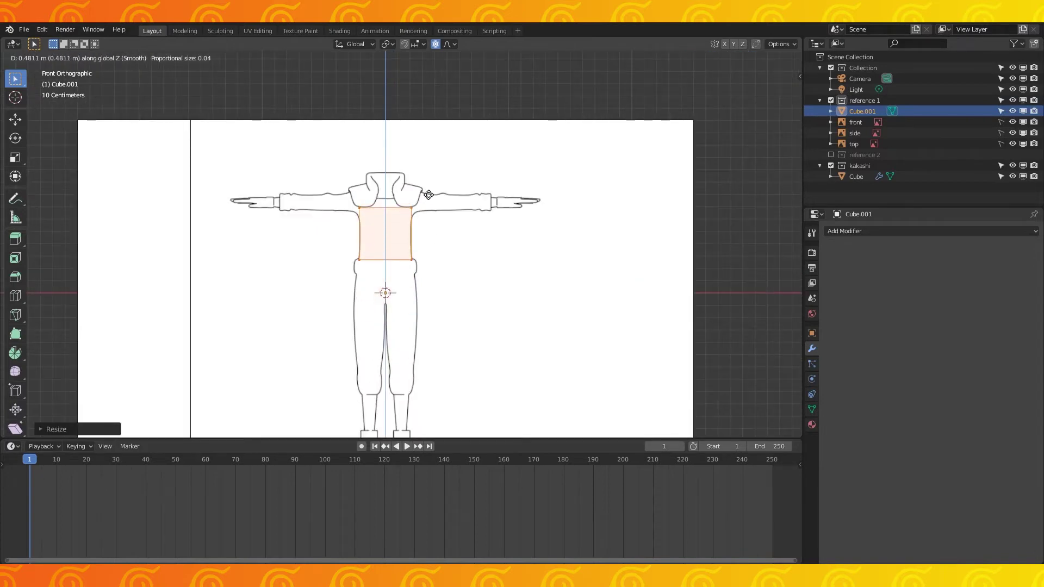
Turn off proportional editing and switch to face selection for the torso cube.
{"action": "left_click", "coordinate": [436, 45]}
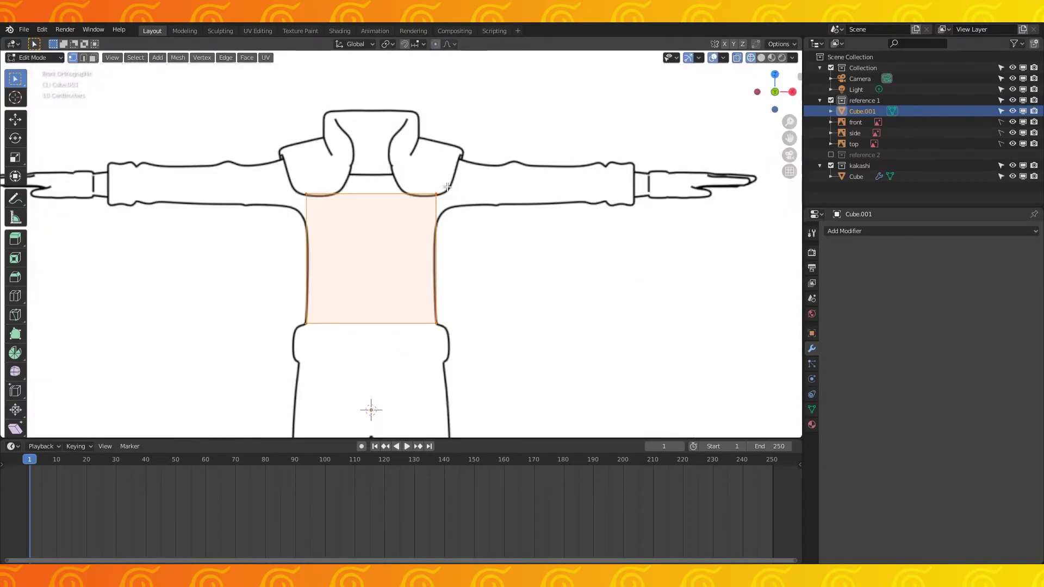
{"action": "left_click", "coordinate": [93, 58]}
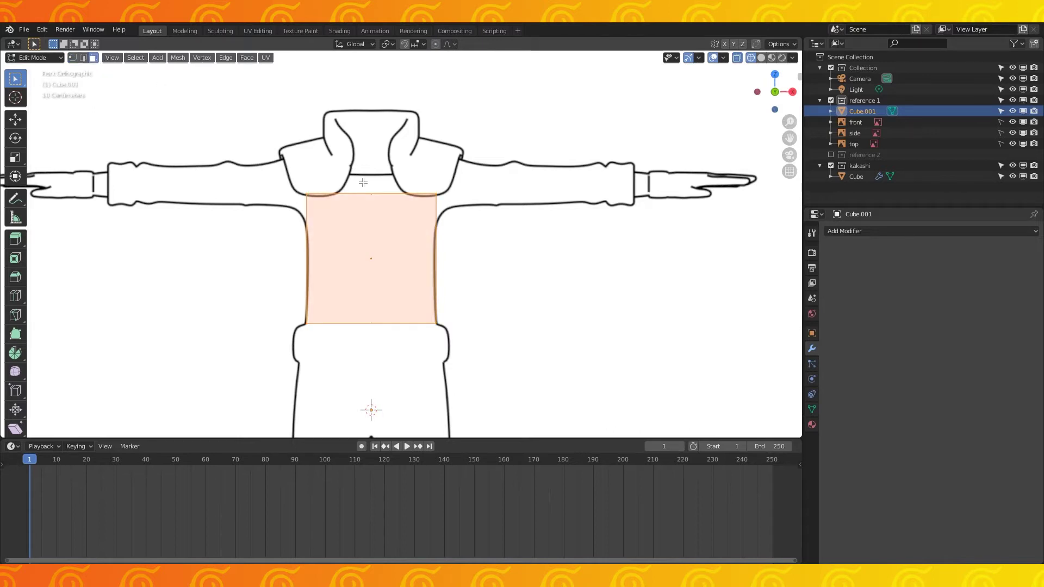
Lower the torso cube's top face along Z to the armpit level of the front reference.
{"action": "key", "text": "alt+a"}
{"action": "left_click", "coordinate": [385, 194]}
{"action": "key", "text": "g"}
{"action": "key", "text": "z"}
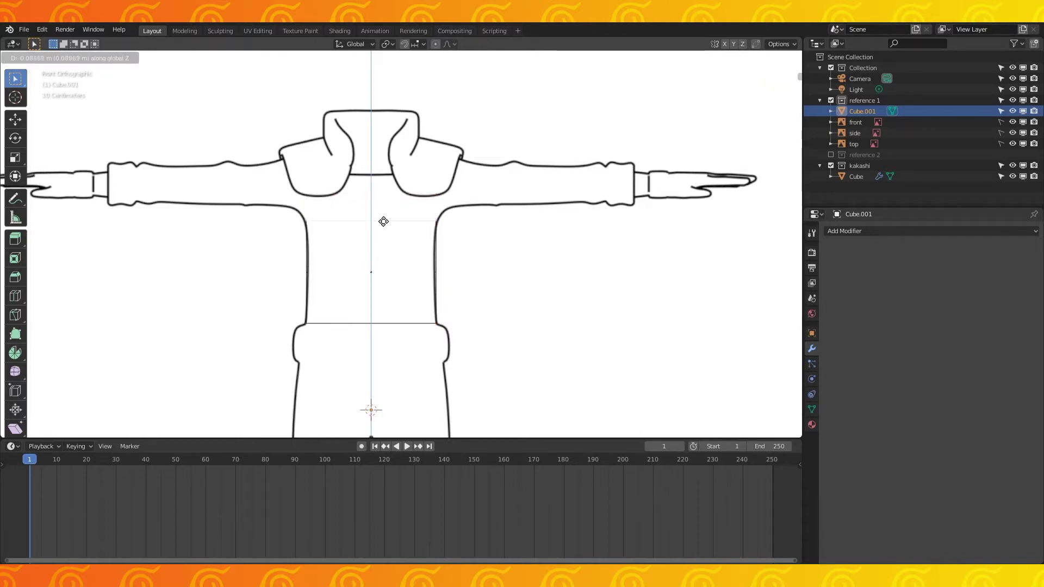
{"action": "left_click", "coordinate": [385, 218]}
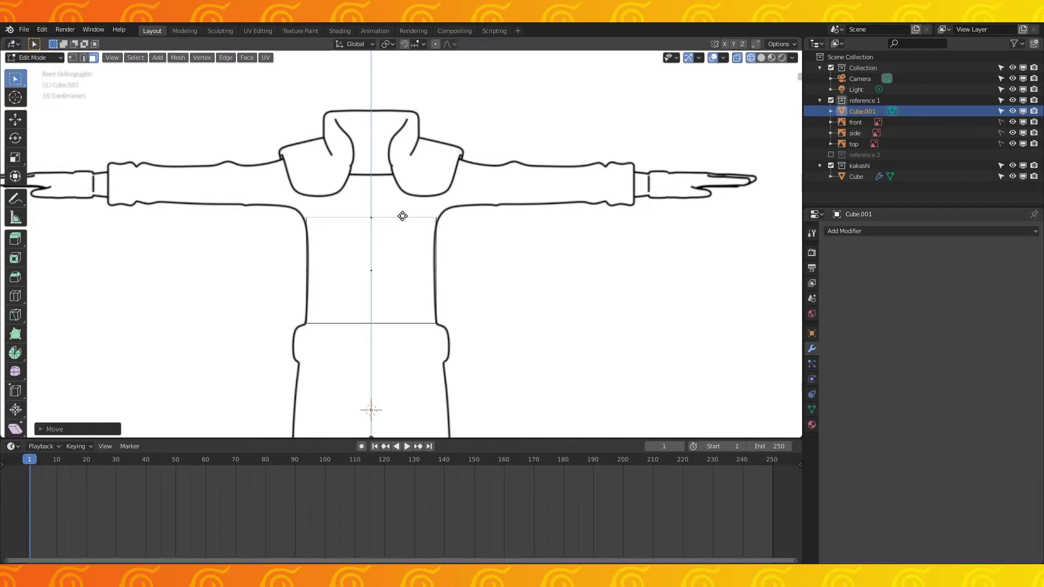
Extrude the torso's top face upward along Z from the armpits to shoulder height.
{"action": "key", "text": "e"}
{"action": "key", "text": "z"}
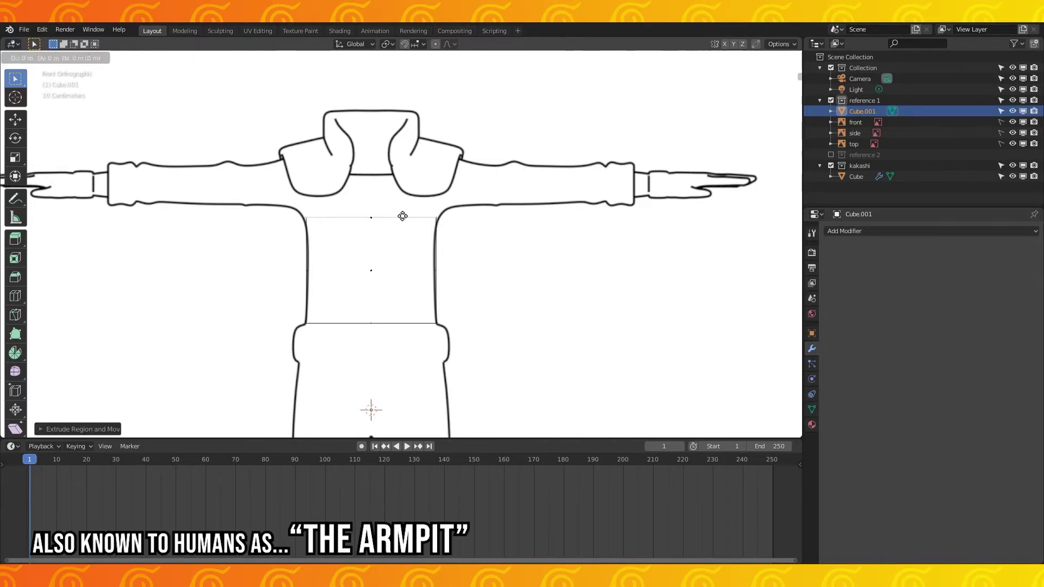
{"action": "left_click", "coordinate": [411, 149]}
{"action": "scroll", "coordinate": [429, 207], "scroll_direction": "up", "scroll_amount": 2}
Delete the face at the bottom of the torso mesh.
{"action": "middle_click_drag", "start_coordinate": [444, 232], "coordinate": [437, 263]}
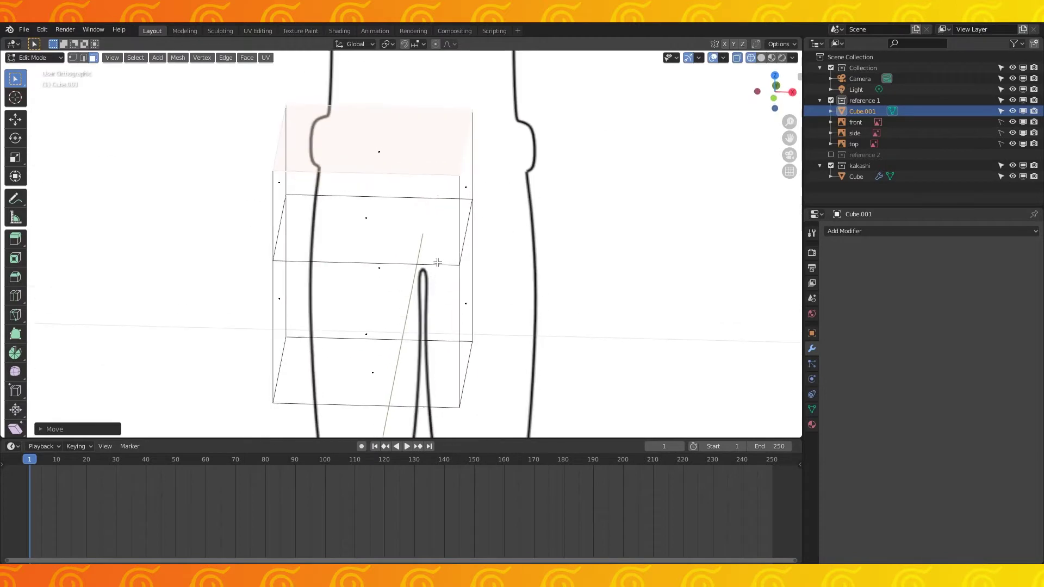
{"action": "left_click", "coordinate": [378, 402]}
{"action": "key", "text": "x"}
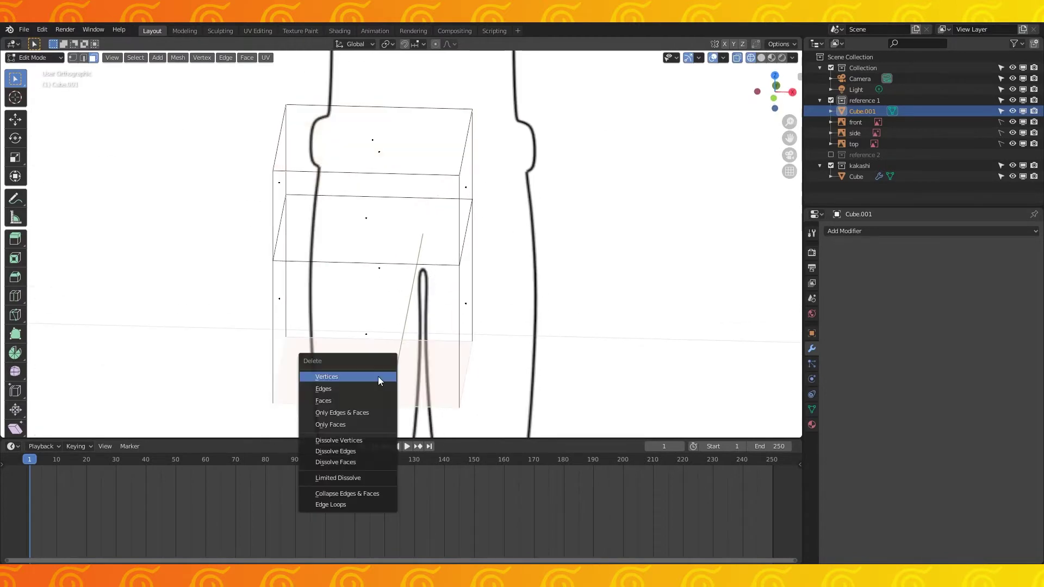
{"action": "left_click", "coordinate": [355, 400]}
Add a centred vertical loop cut that divides the torso into two halves in front view.
{"action": "key", "text": "KP_1"}
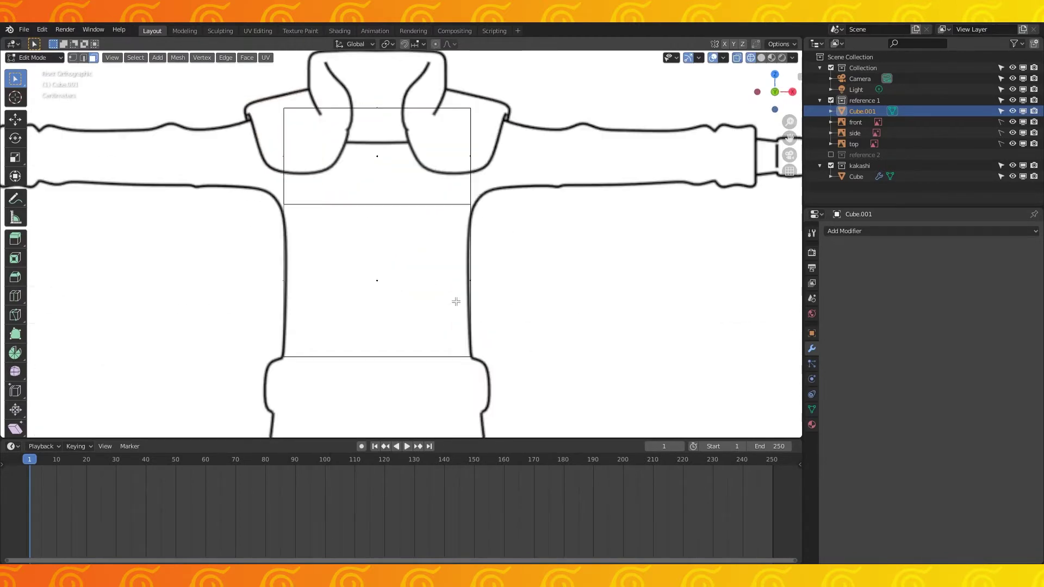
{"action": "left_click", "coordinate": [409, 110]}
{"action": "right_click", "coordinate": [393, 111]}
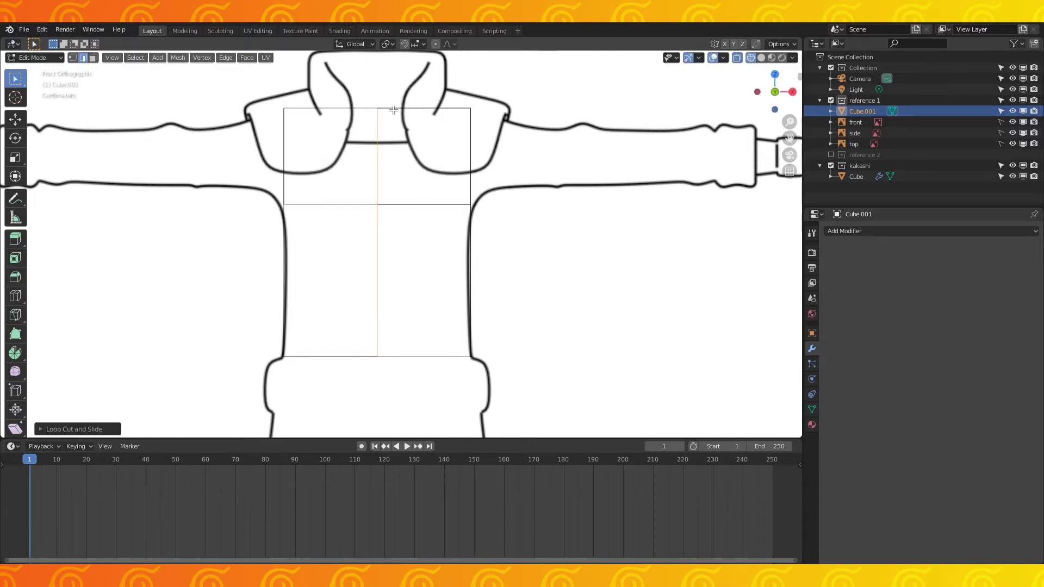
Delete the outer vertices on the negative X side of the torso so only one half of the mesh is kept.
{"action": "left_click", "coordinate": [73, 58]}
{"action": "key", "text": "a"}
{"action": "key", "text": "a"}
{"action": "key", "text": "c"}
{"action": "left_click", "coordinate": [280, 110]}
{"action": "mouse_move", "coordinate": [295, 135]}
{"action": "left_mouse_down"}
{"action": "mouse_move", "coordinate": [292, 354]}
{"action": "mouse_move", "coordinate": [285, 205]}
{"action": "left_mouse_up"}
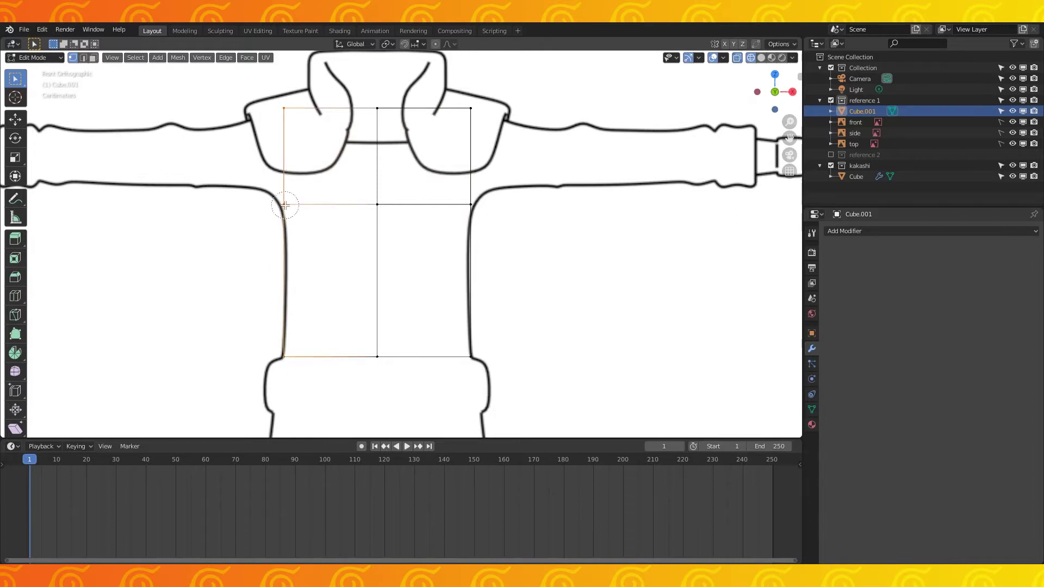
{"action": "key", "text": "x"}
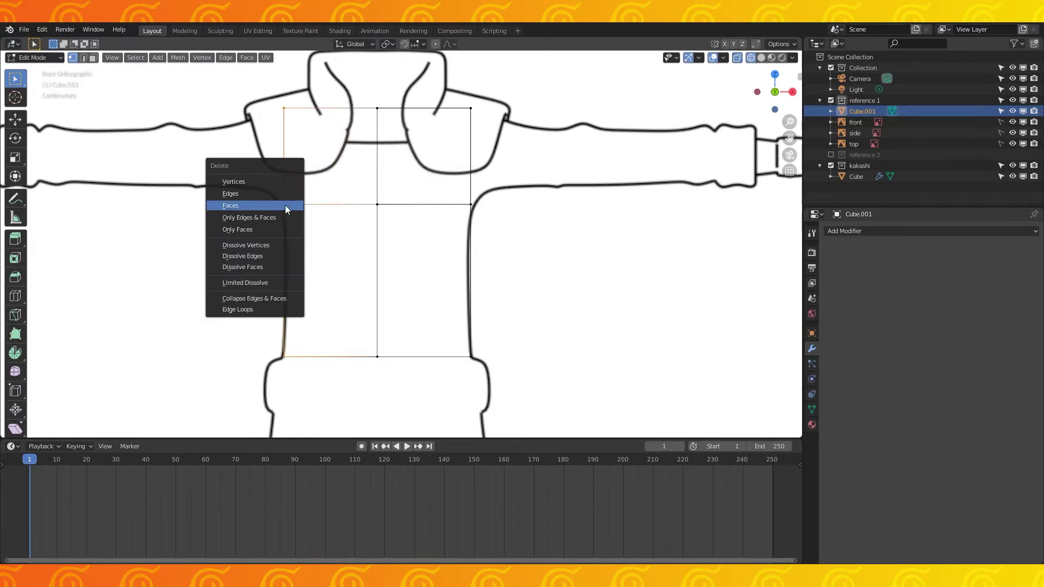
{"action": "left_click", "coordinate": [269, 182]}
Add a Mirror modifier with Clipping enabled and a Subdivision Surface modifier with Optimal Display turned off to the torso.
{"action": "left_click", "coordinate": [860, 233]}
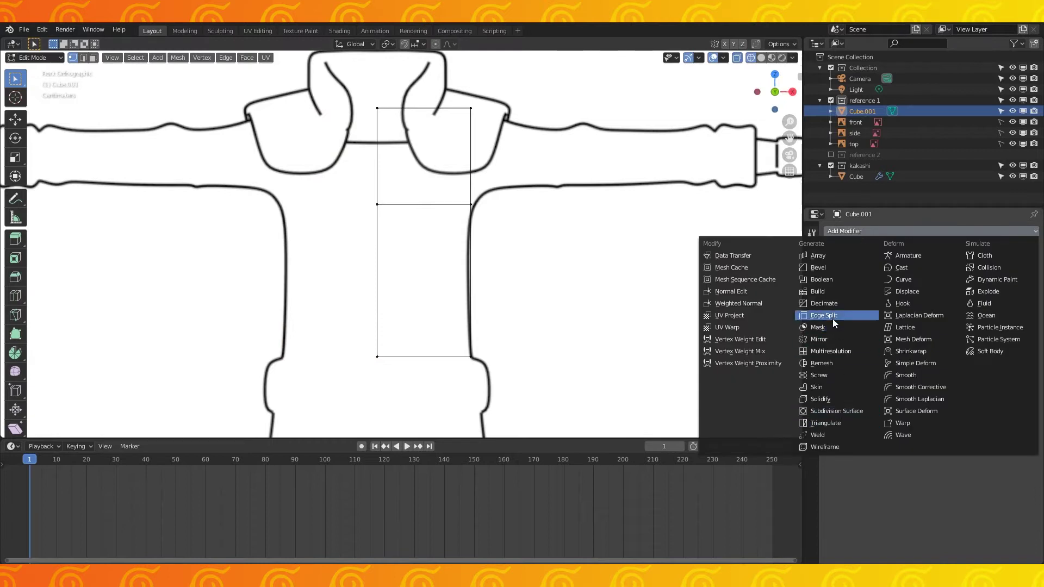
{"action": "left_click", "coordinate": [832, 338]}
{"action": "left_click", "coordinate": [892, 230]}
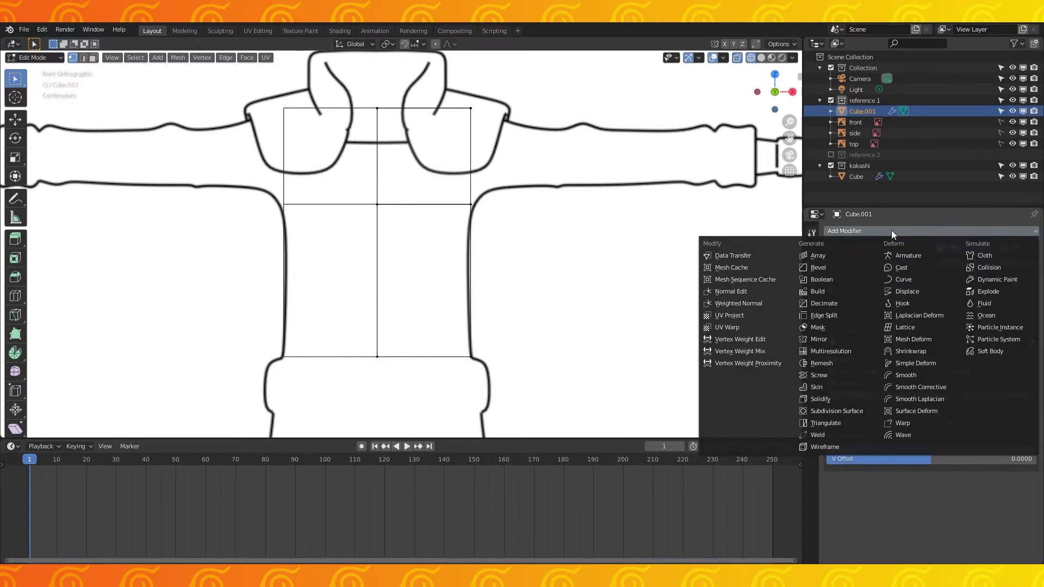
{"action": "left_click", "coordinate": [843, 411]}
{"action": "left_click", "coordinate": [939, 371]}
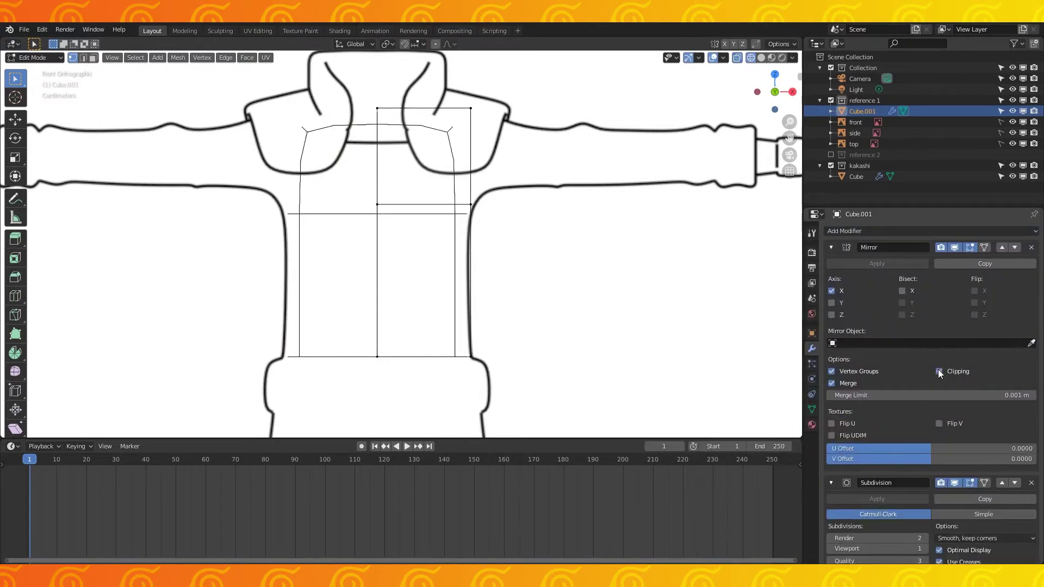
{"action": "scroll", "coordinate": [489, 224], "scroll_direction": "down", "scroll_amount": 3}
{"action": "scroll", "coordinate": [939, 512], "scroll_direction": "down", "scroll_amount": 1}
{"action": "left_click", "coordinate": [939, 536]}
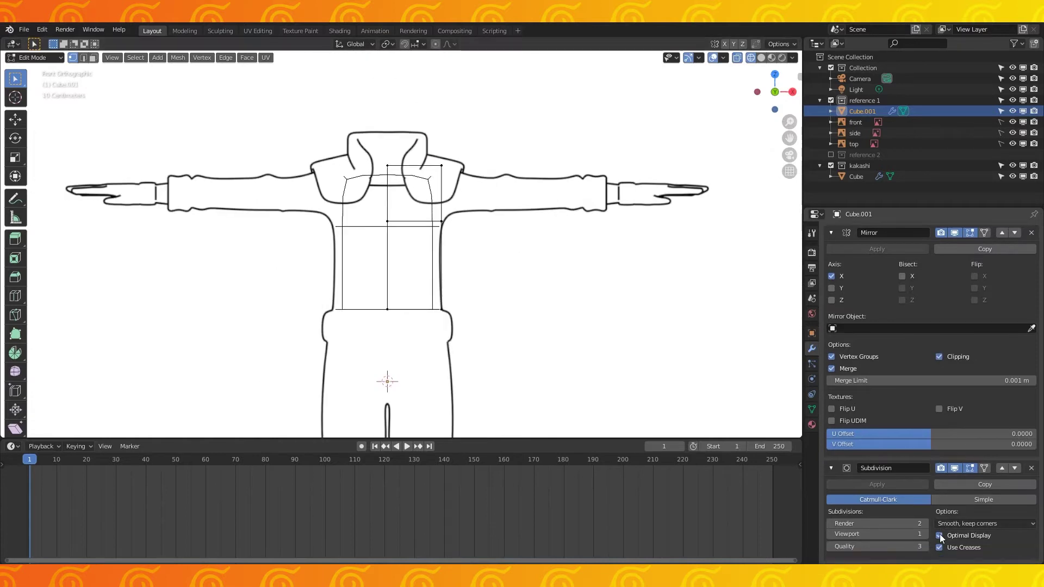
Move the torso's front vertices along Y to follow the front outline of the side reference.
{"action": "scroll", "coordinate": [492, 209], "scroll_direction": "up", "scroll_amount": 3}
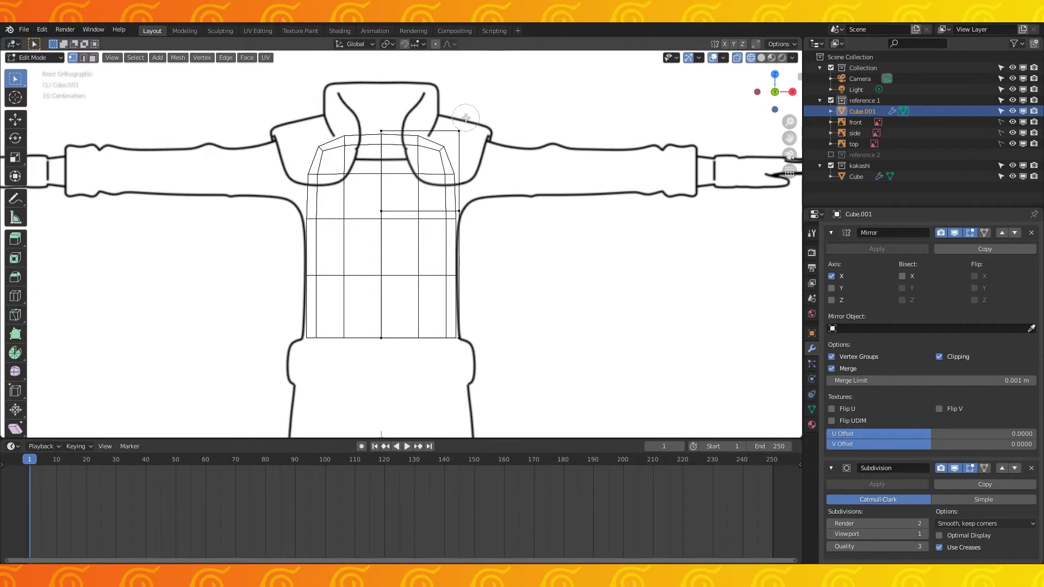
{"action": "left_click_drag", "start_coordinate": [466, 118], "coordinate": [465, 234]}
{"action": "middle_click_drag", "start_coordinate": [629, 251], "coordinate": [509, 259]}
{"action": "key", "text": "KP_3"}
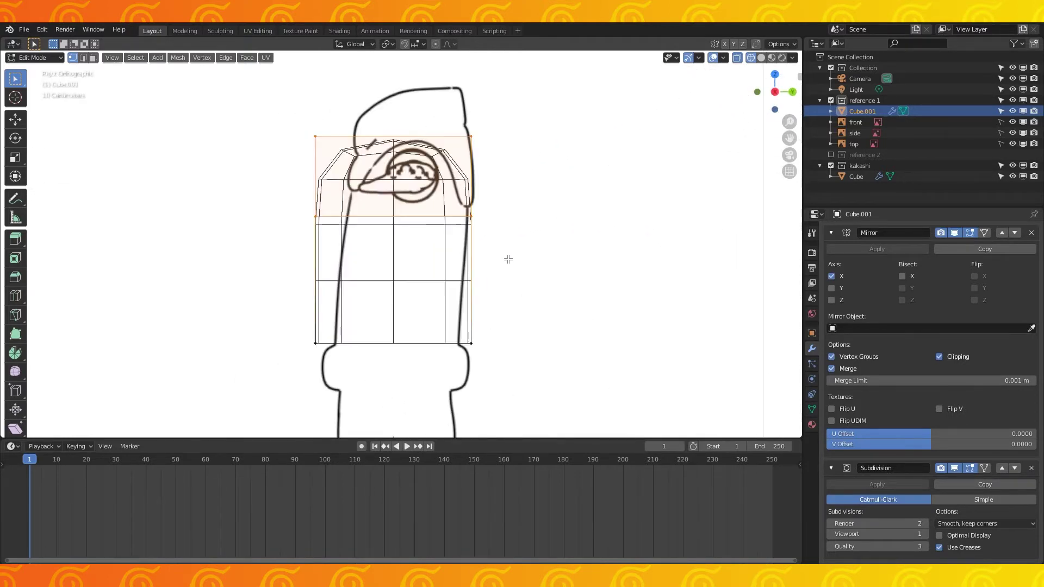
{"action": "key", "text": "g"}
{"action": "key", "text": "y"}
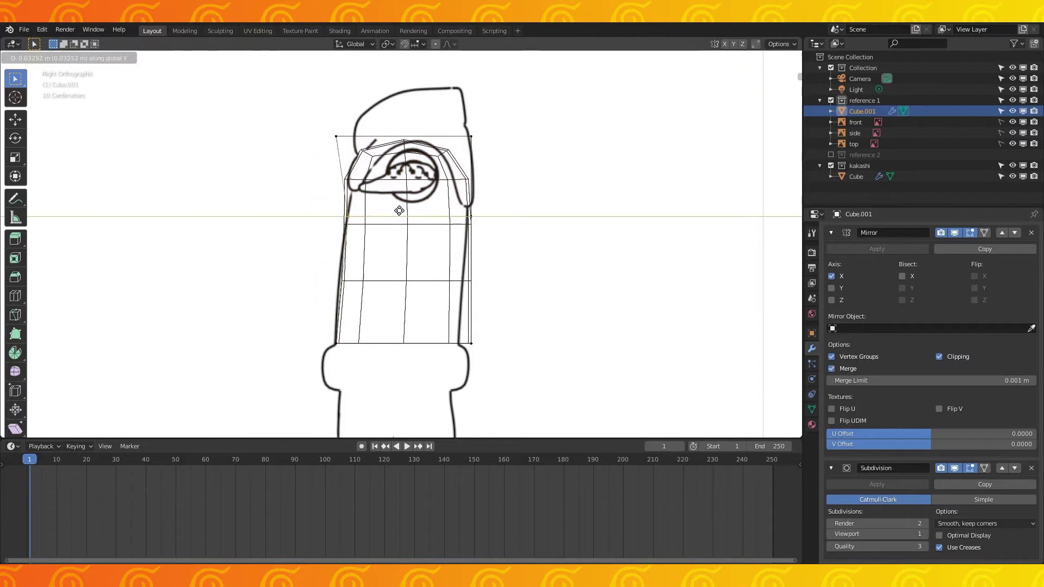
{"action": "left_click", "coordinate": [423, 125]}
Move the torso's bottom back vertices along Y onto the back outline of the side reference.
{"action": "left_click_drag", "start_coordinate": [443, 318], "coordinate": [522, 378]}
{"action": "key", "text": "g"}
{"action": "key", "text": "y"}
{"action": "left_click", "coordinate": [613, 333]}
{"action": "scroll", "coordinate": [296, 128], "scroll_direction": "up", "scroll_amount": 1}
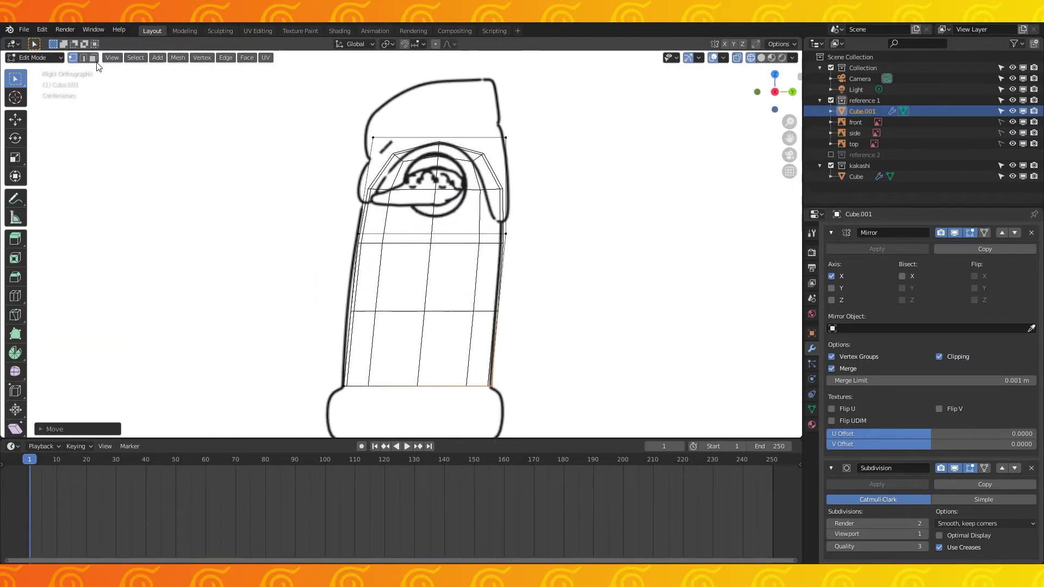
Select the horizontal loop at the armpit and edge-slide it slightly down the torso.
{"action": "left_click", "coordinate": [94, 59]}
{"action": "left_click", "coordinate": [435, 234], "text": "alt"}
{"action": "key", "text": "KP_1"}
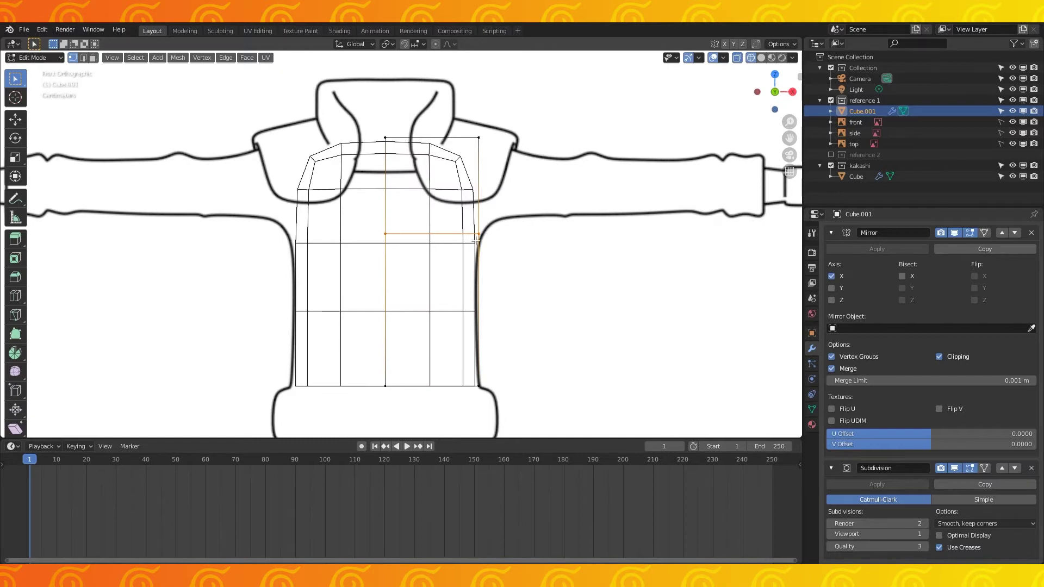
{"action": "key", "text": "g"}
{"action": "key", "text": "g"}
{"action": "left_click", "coordinate": [531, 298]}
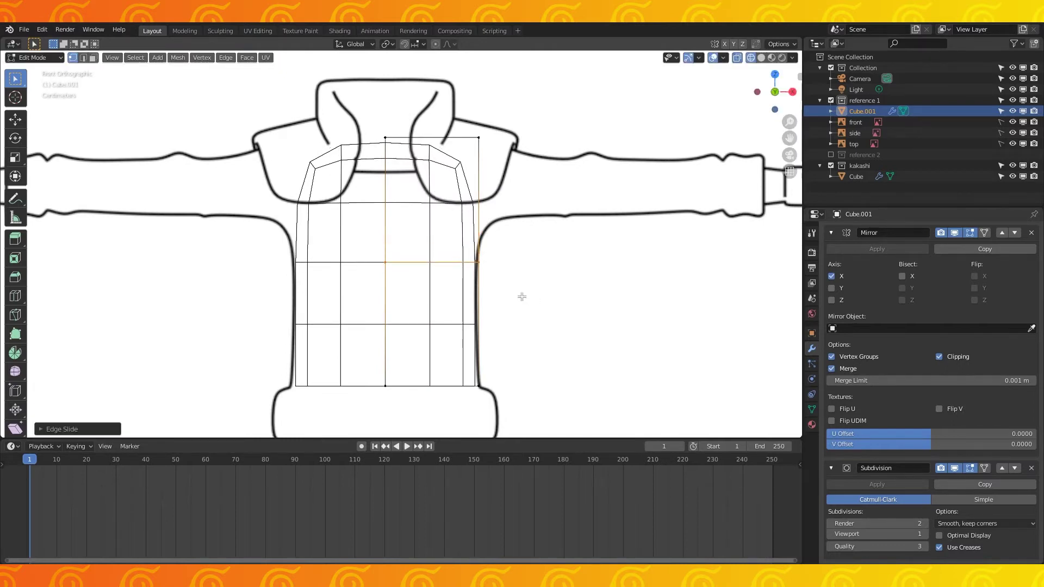
Inset the torso's upper side face to form the base of the arm.
{"action": "left_click", "coordinate": [94, 58]}
{"action": "middle_click_drag", "start_coordinate": [526, 157], "coordinate": [487, 162]}
{"action": "left_click", "coordinate": [471, 198]}
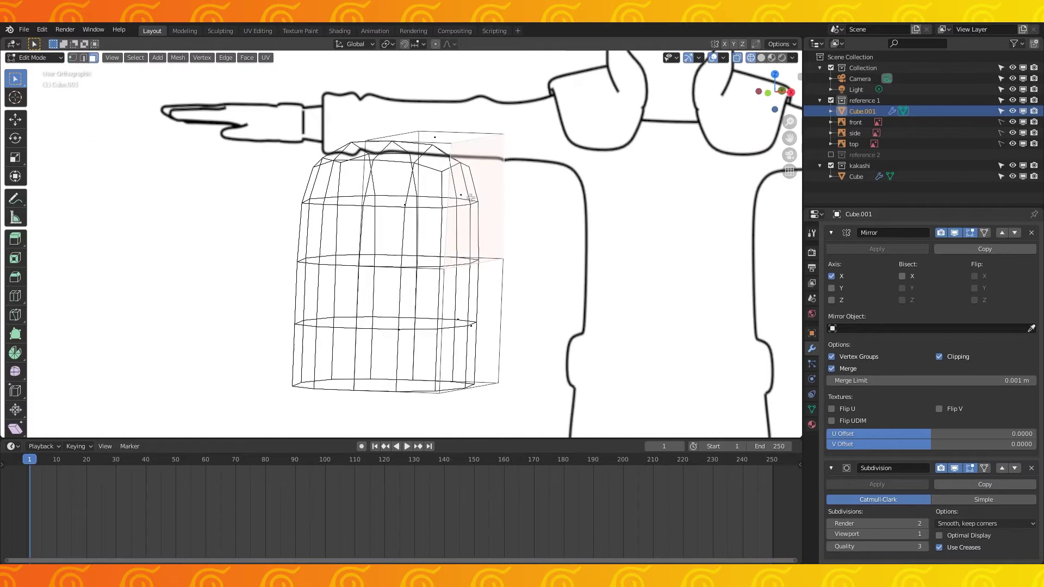
{"action": "key", "text": "KP_3"}
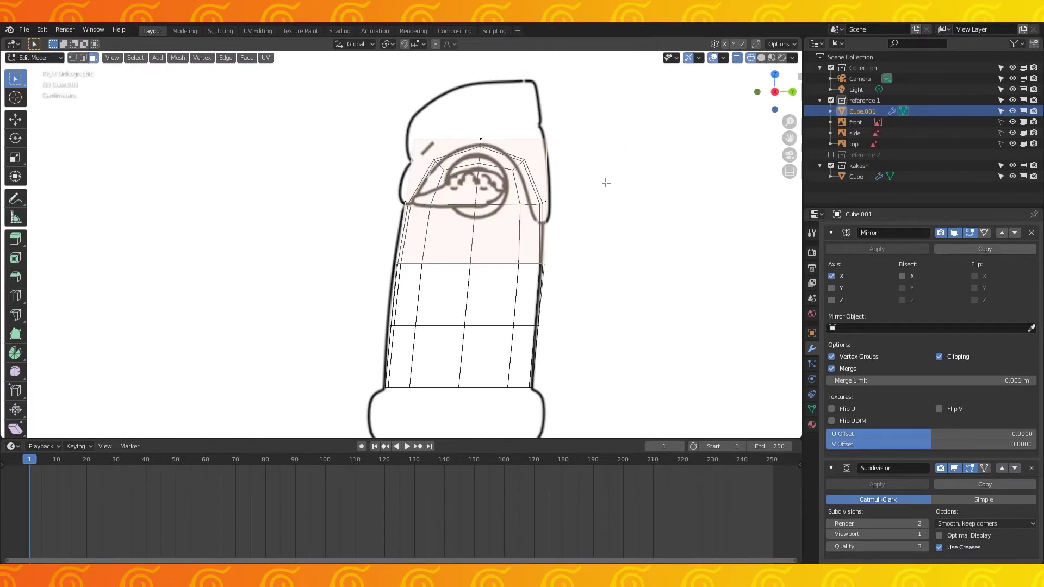
{"action": "key", "text": "i"}
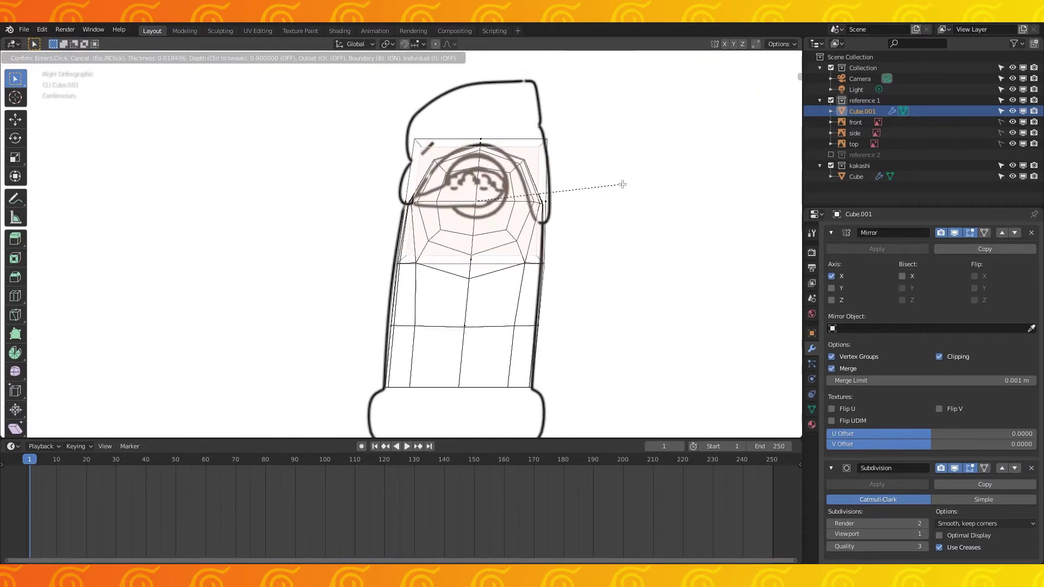
{"action": "left_click", "coordinate": [612, 183]}
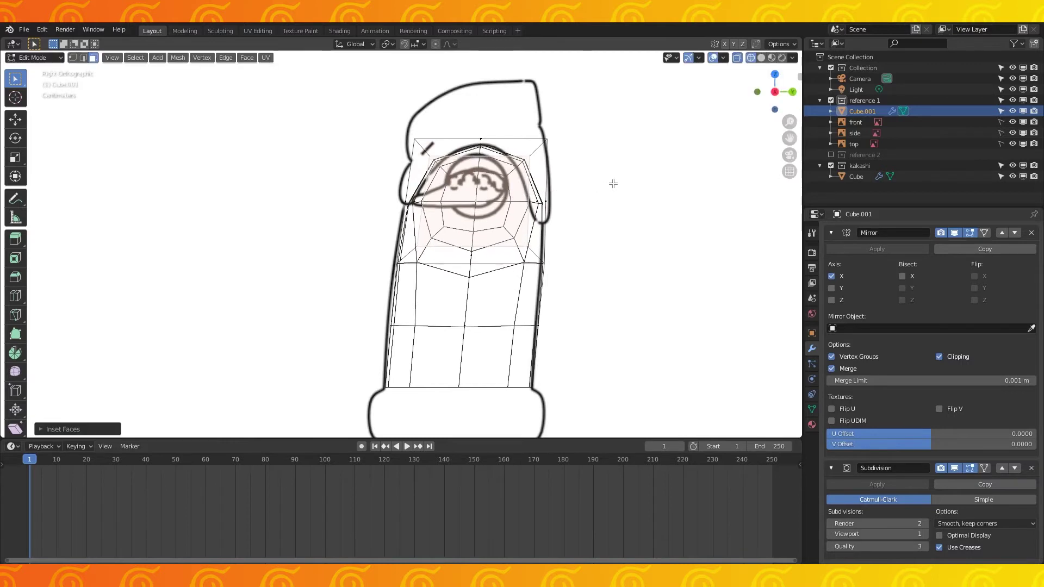
Extrude the inset shoulder face outward along X to the end of the sleeve in front view.
{"action": "key", "text": "KP_1"}
{"action": "scroll", "coordinate": [611, 182], "scroll_direction": "down", "scroll_amount": 3}
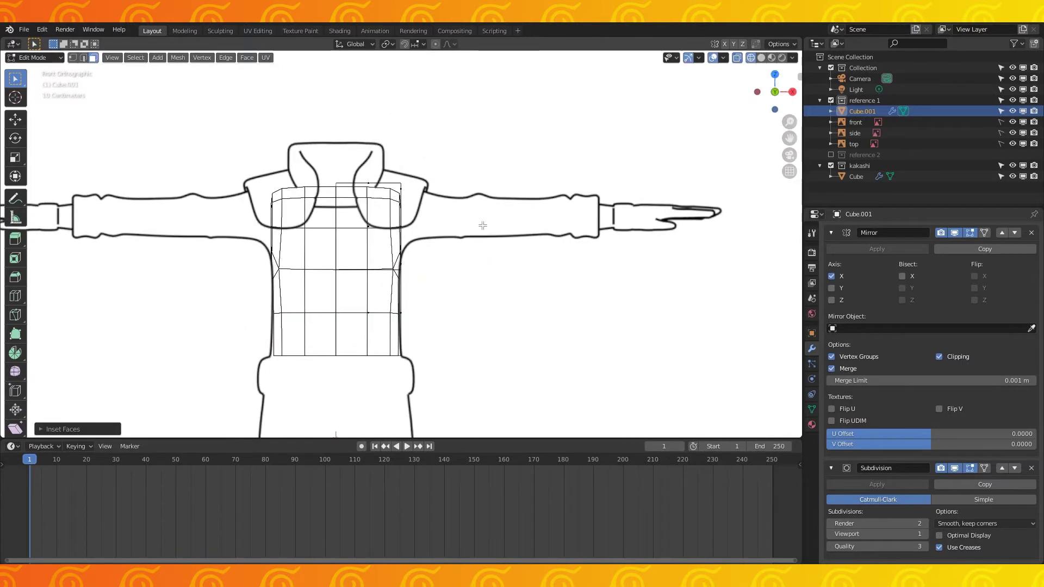
{"action": "key", "text": "e"}
{"action": "right_click", "coordinate": [466, 220]}
{"action": "key", "text": "g"}
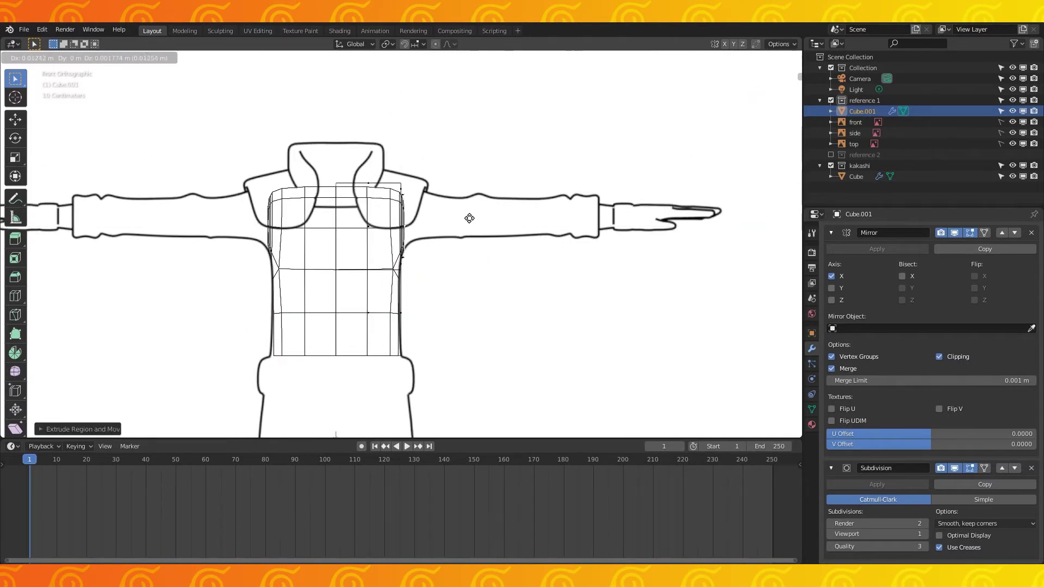
{"action": "right_click", "coordinate": [488, 217]}
{"action": "key", "text": "g"}
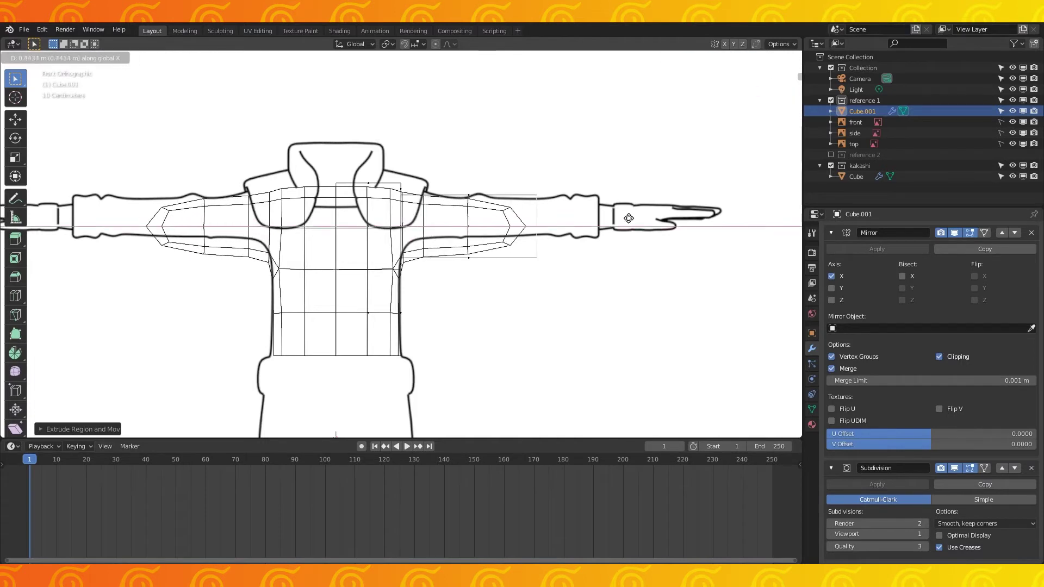
{"action": "left_click", "coordinate": [660, 231]}
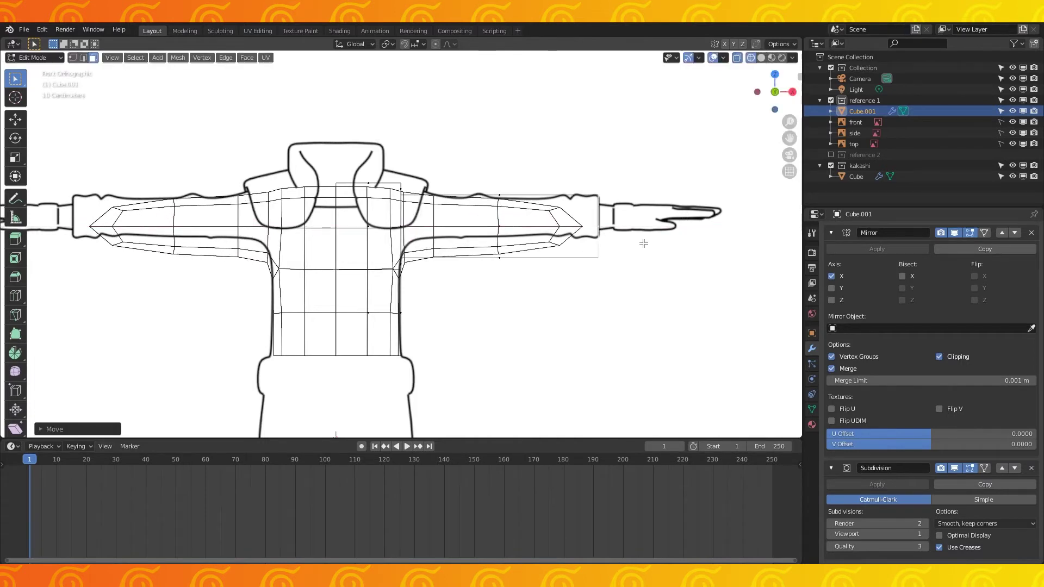
Move the arm's lower vertices up along Z to meet the underside of the sleeve in the front reference.
{"action": "right_click", "coordinate": [644, 243]}
{"action": "mouse_move", "coordinate": [619, 263]}
{"action": "middle_mouse_down"}
{"action": "mouse_move", "coordinate": [322, 256]}
{"action": "mouse_move", "coordinate": [434, 269]}
{"action": "middle_mouse_up"}
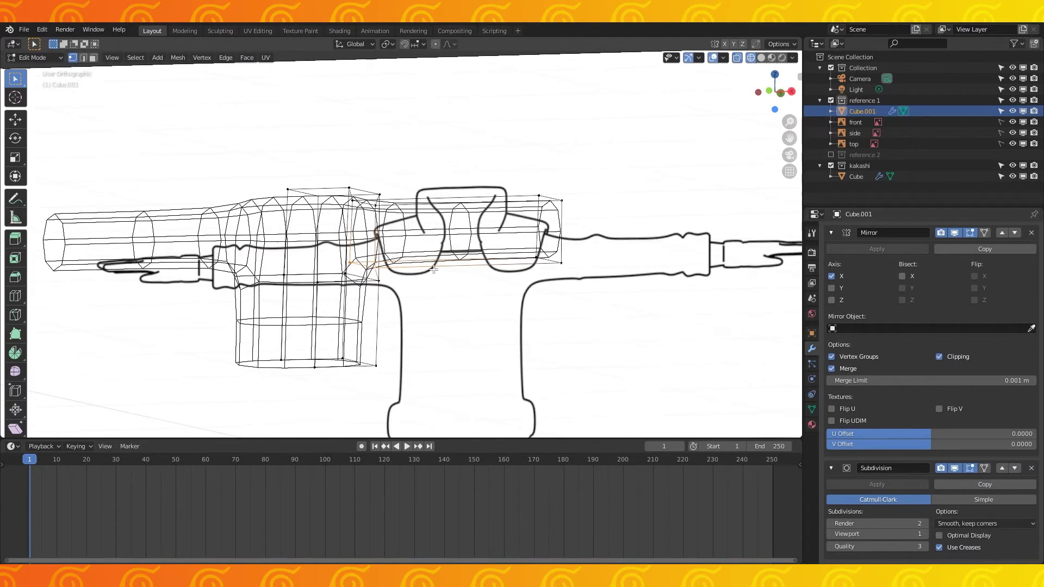
{"action": "key", "text": "KP_1"}
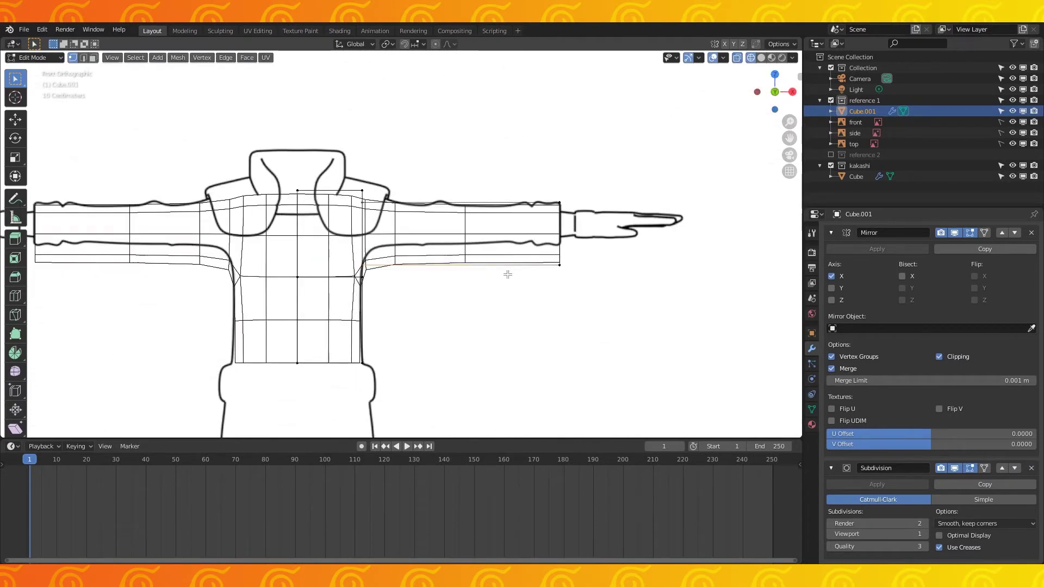
{"action": "left_click_drag", "start_coordinate": [553, 255], "coordinate": [581, 283], "text": "shift"}
{"action": "key", "text": "g"}
{"action": "key", "text": "z"}
{"action": "left_click", "coordinate": [565, 266]}
Scale the vertices at the arm's cuff end along Y to match the sleeve width in top view.
{"action": "middle_click_drag", "start_coordinate": [564, 266], "coordinate": [467, 266]}
{"action": "key", "text": "KP_7"}
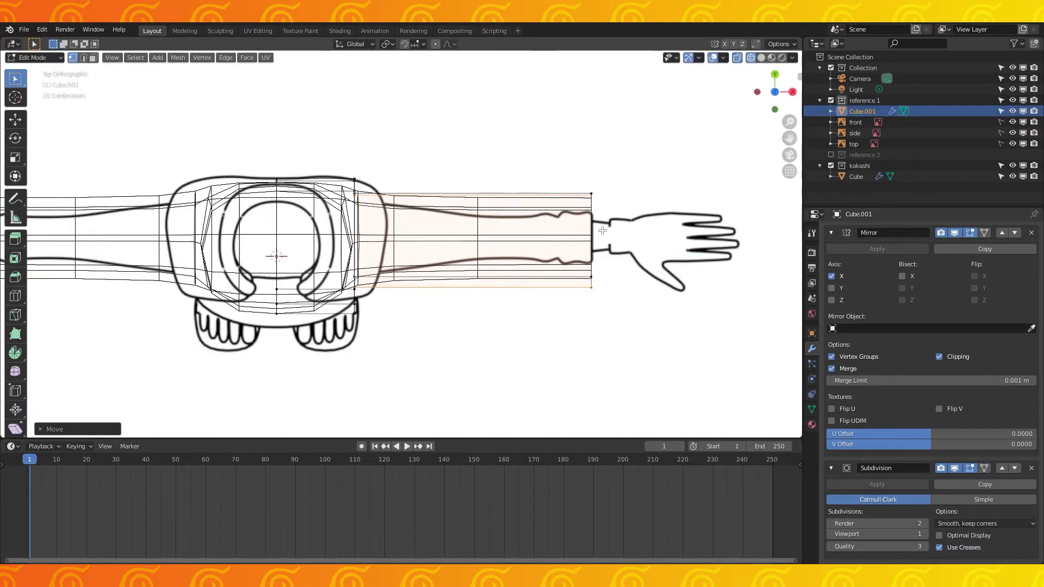
{"action": "key", "text": "x"}
{"action": "left_click", "coordinate": [599, 190]}
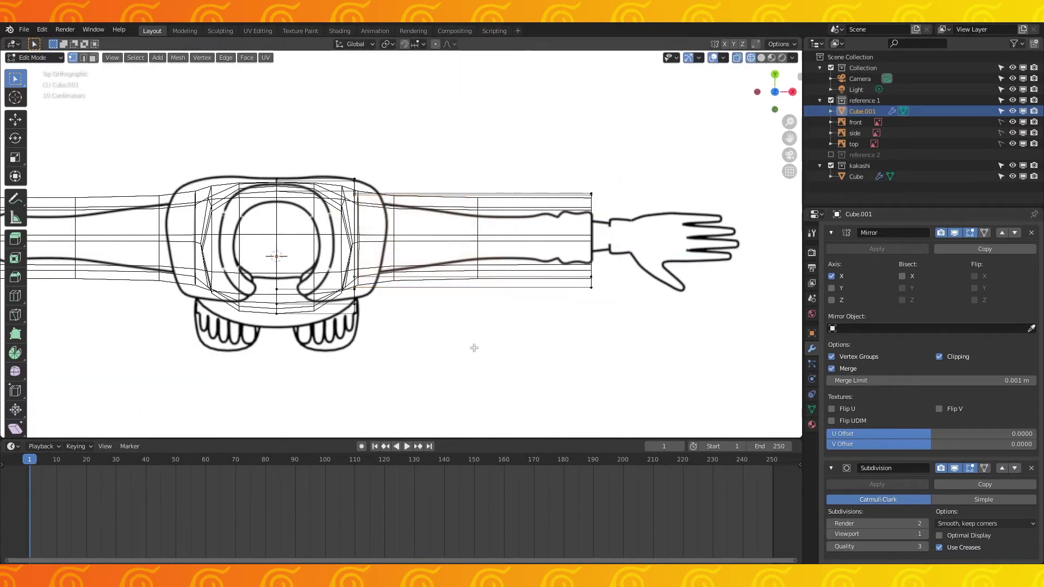
{"action": "left_click_drag", "start_coordinate": [590, 181], "coordinate": [597, 313]}
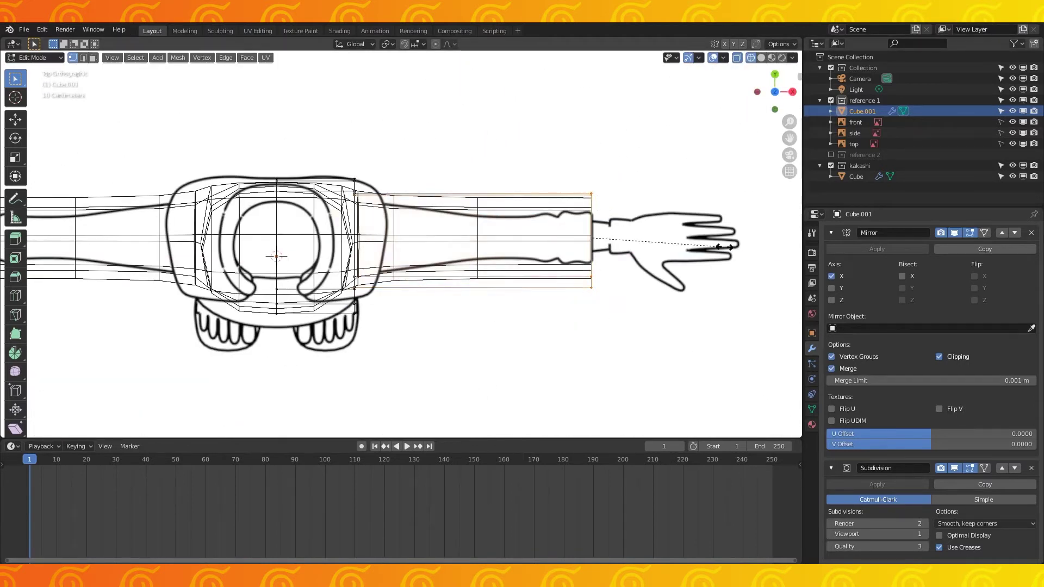
{"action": "key", "text": "y"}
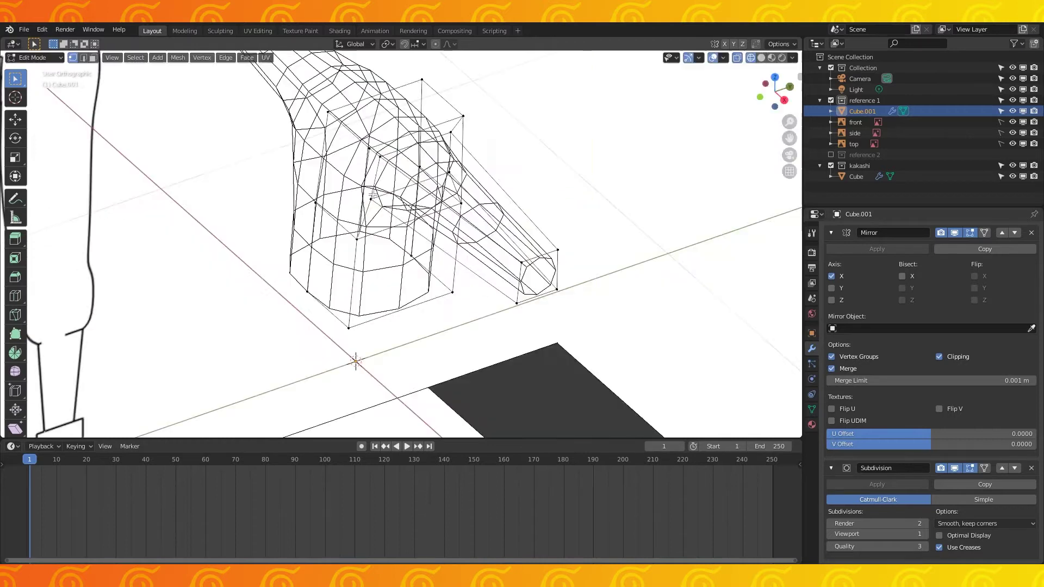
Scale the upper vertices at the arm's shoulder end along Y to match the sleeve width in top view.
{"action": "left_click", "coordinate": [391, 204]}
{"action": "middle_click_drag", "start_coordinate": [400, 209], "coordinate": [387, 197]}
{"action": "left_click", "coordinate": [377, 144], "text": "shift"}
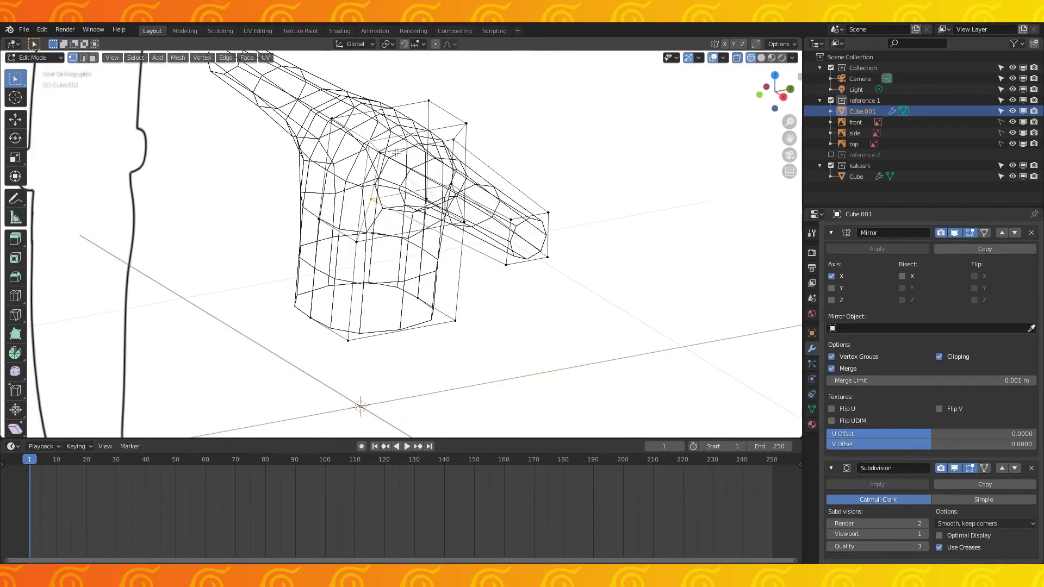
{"action": "left_click", "coordinate": [450, 181], "text": "shift"}
{"action": "key", "text": "KP_7"}
{"action": "middle_click_drag", "start_coordinate": [462, 178], "coordinate": [465, 234], "text": "shift"}
{"action": "scroll", "coordinate": [467, 278], "scroll_direction": "up", "scroll_amount": 1}
{"action": "key", "text": "s"}
{"action": "key", "text": "y"}
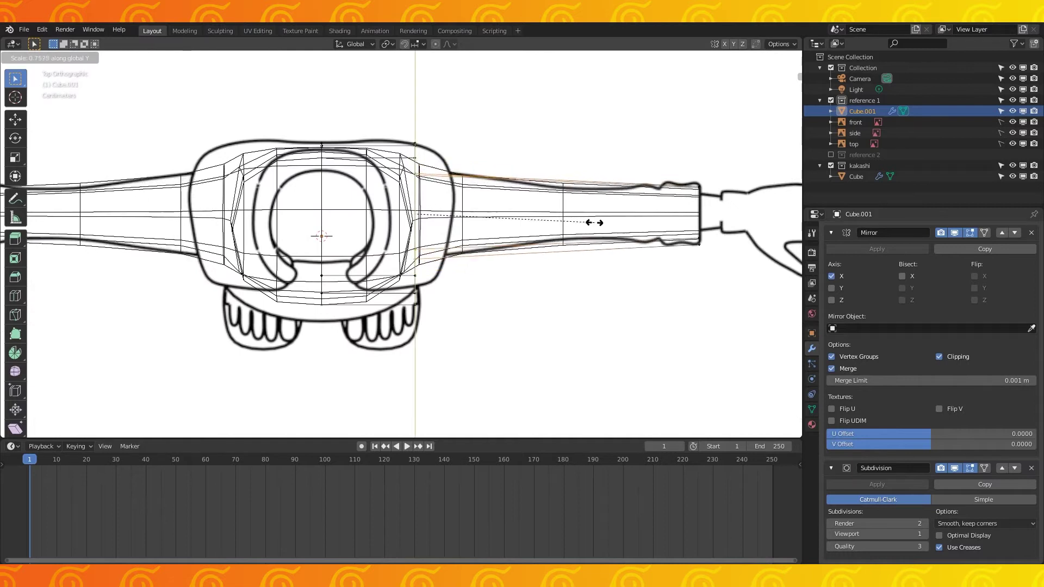
{"action": "left_click", "coordinate": [600, 222]}
Apply the Mirror and Subdivision modifiers to the torso mesh.
{"action": "key", "text": "KP_1"}
{"action": "key", "text": "Tab"}
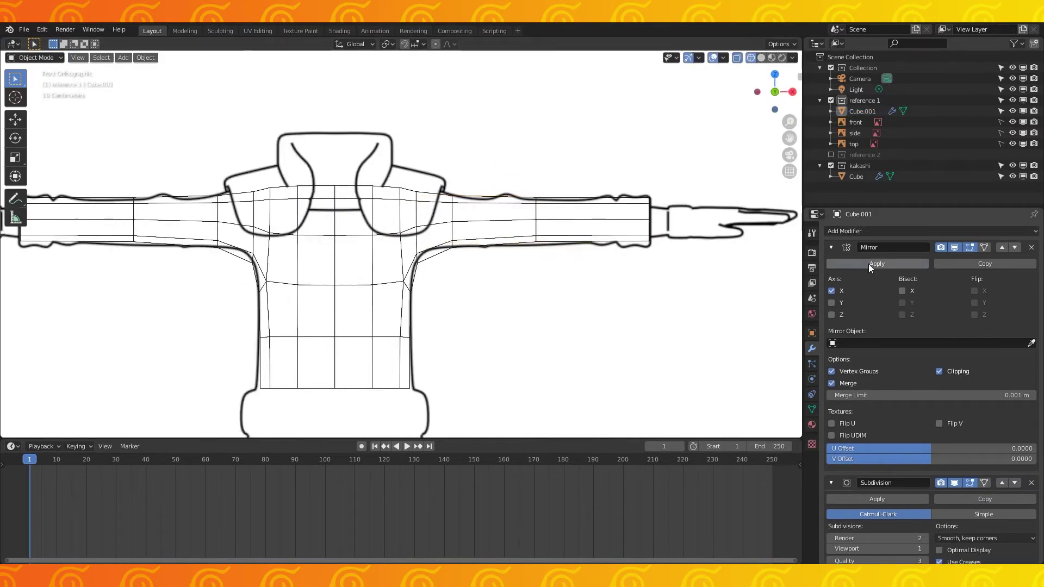
{"action": "left_click", "coordinate": [869, 263]}
{"action": "left_click", "coordinate": [869, 264]}
{"action": "key", "text": "Tab"}
{"action": "scroll", "coordinate": [327, 233], "scroll_direction": "down", "scroll_amount": 2}
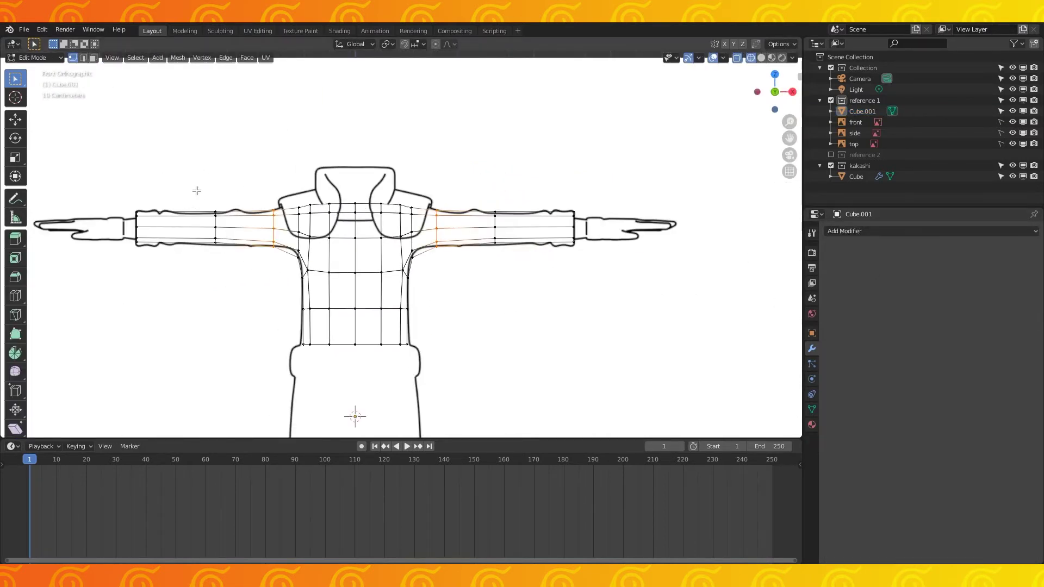
Delete the half of the torso mesh on the negative X side and add a new Mirror modifier along X.
{"action": "key", "text": "alt+a"}
{"action": "left_click_drag", "start_coordinate": [329, 349], "coordinate": [335, 370]}
{"action": "key", "text": "x"}
{"action": "left_click", "coordinate": [279, 347]}
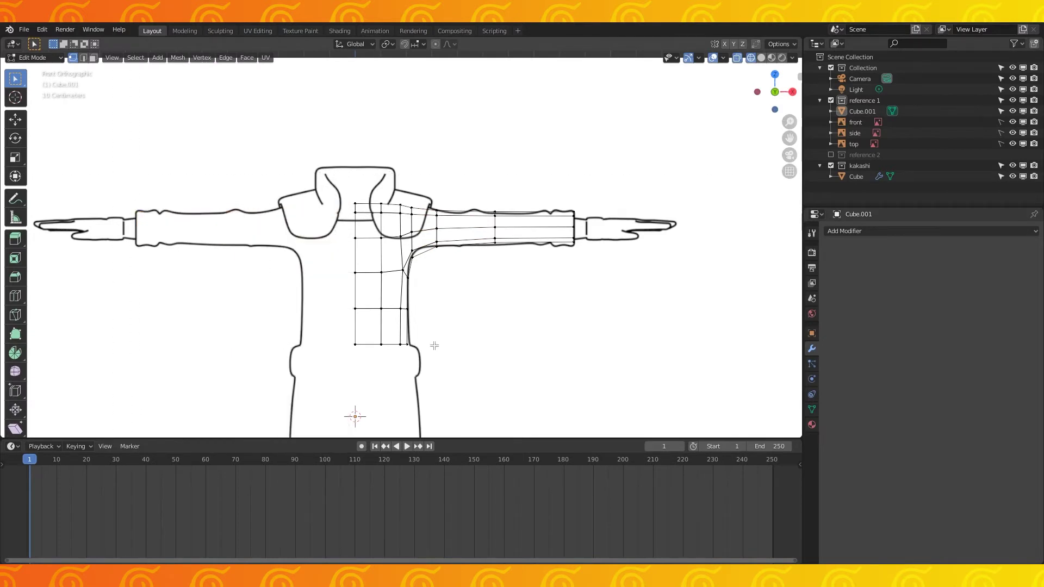
{"action": "left_click", "coordinate": [861, 230]}
{"action": "left_click", "coordinate": [819, 339]}
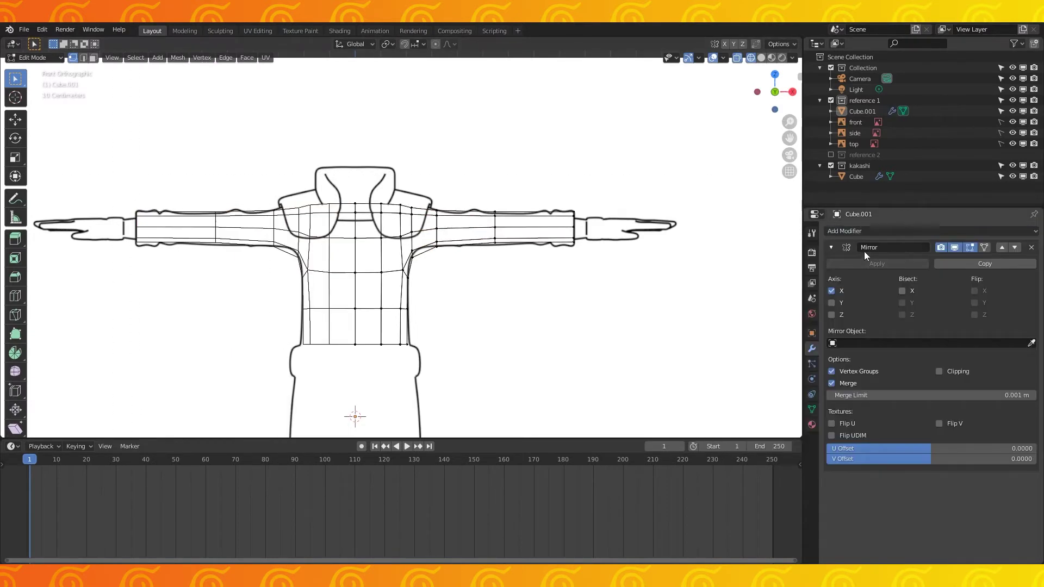
Slide the shoulder-end edge loop of the arm toward the torso and raise its top vertices in front view.
{"action": "scroll", "coordinate": [444, 214], "scroll_direction": "up", "scroll_amount": 2}
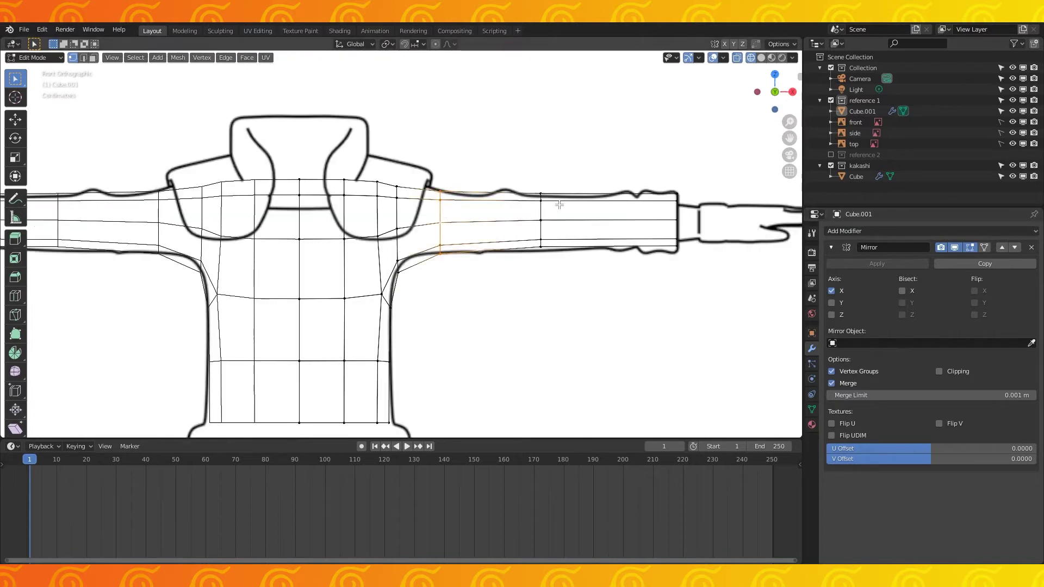
{"action": "key", "text": "g"}
{"action": "key", "text": "g"}
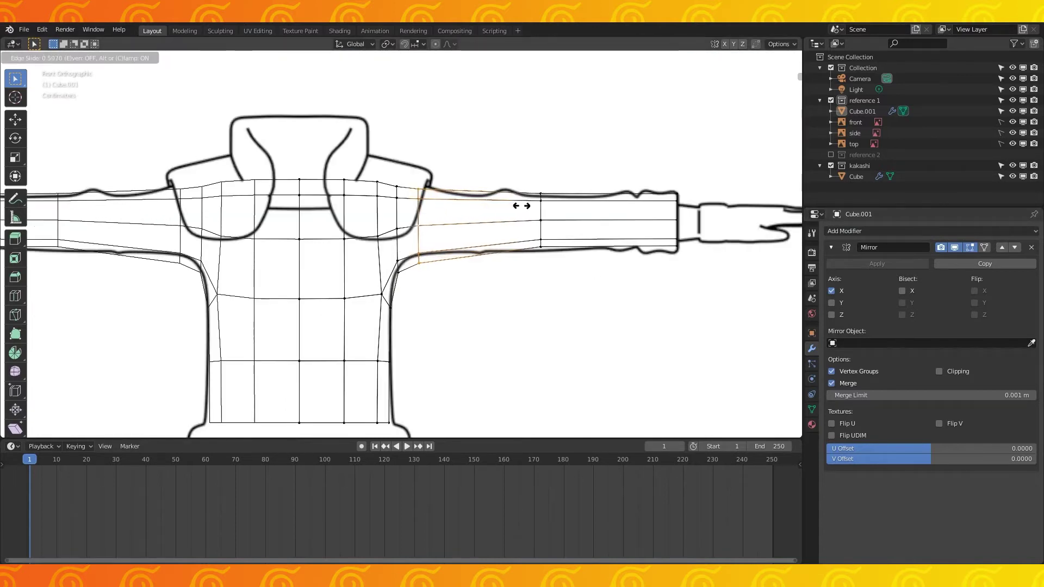
{"action": "left_click", "coordinate": [511, 201]}
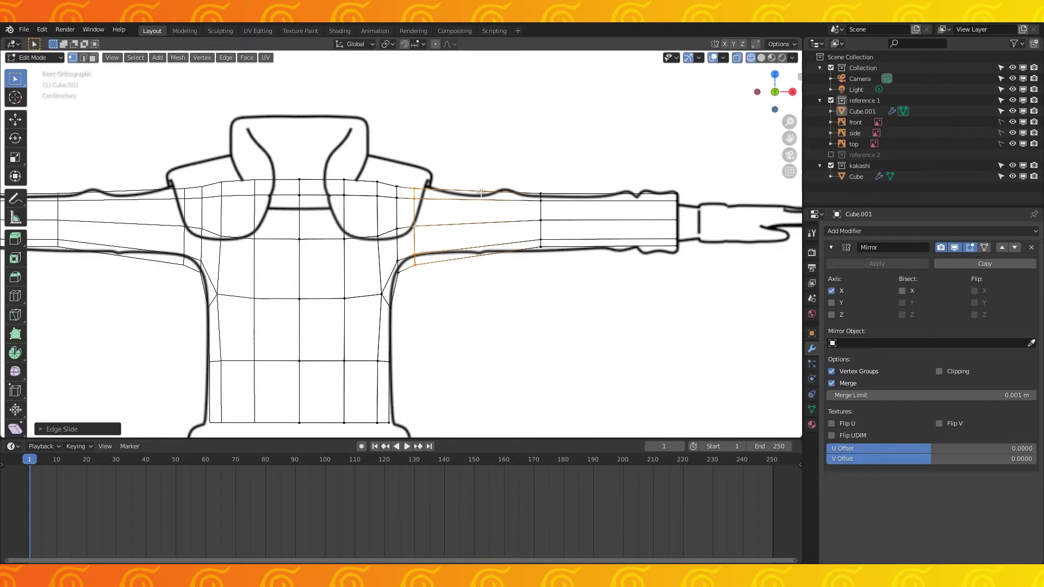
{"action": "key", "text": "g"}
{"action": "left_click", "coordinate": [481, 179]}
Slide the chest vertices beside the armpit slightly down along their edges.
{"action": "left_click", "coordinate": [378, 236]}
{"action": "key", "text": "g"}
{"action": "key", "text": "g"}
{"action": "left_click", "coordinate": [380, 243]}
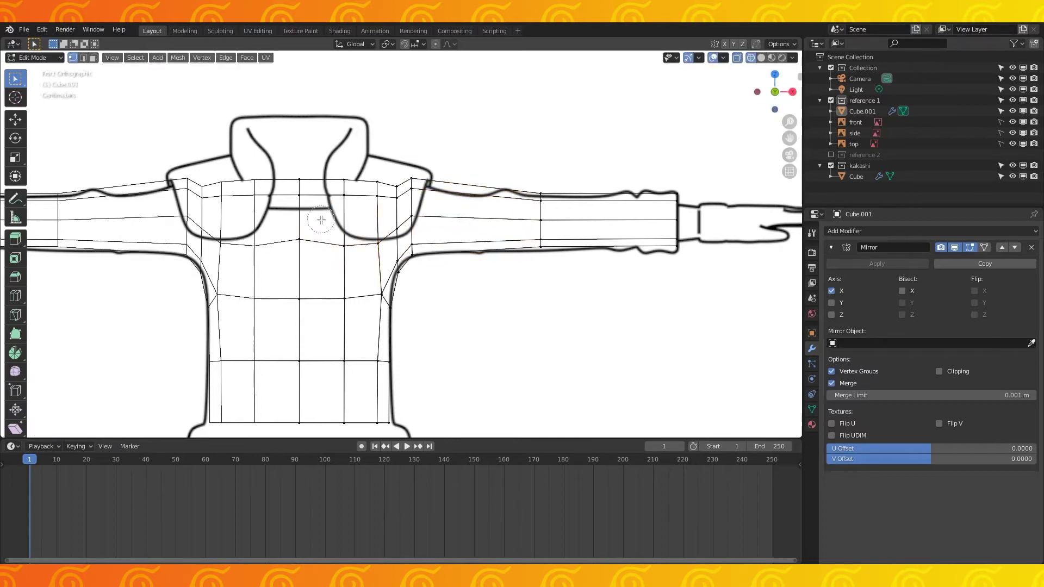
Undo the last two changes and move the top shoulder vertex up toward the vest's shoulder outline.
{"action": "right_click", "coordinate": [322, 220]}
{"action": "key", "text": "ctrl+z"}
{"action": "key", "text": "ctrl+z"}
{"action": "key", "text": "g"}
{"action": "left_click", "coordinate": [411, 170]}
Add a loop cut to the upper arm near the shoulder, then scale and move it to fit the sleeve outline.
{"action": "key", "text": "ctrl+r"}
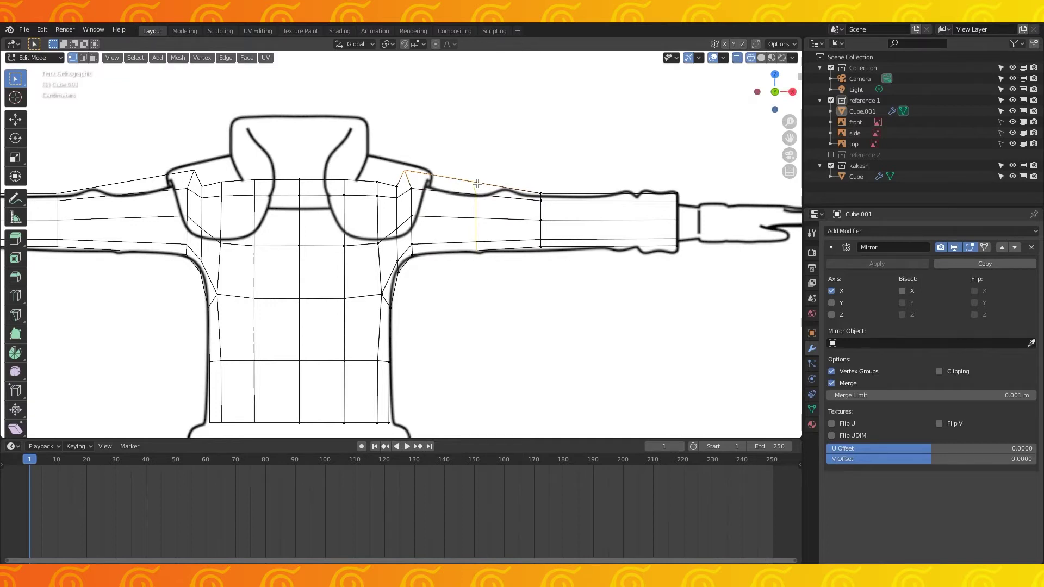
{"action": "left_click", "coordinate": [477, 185]}
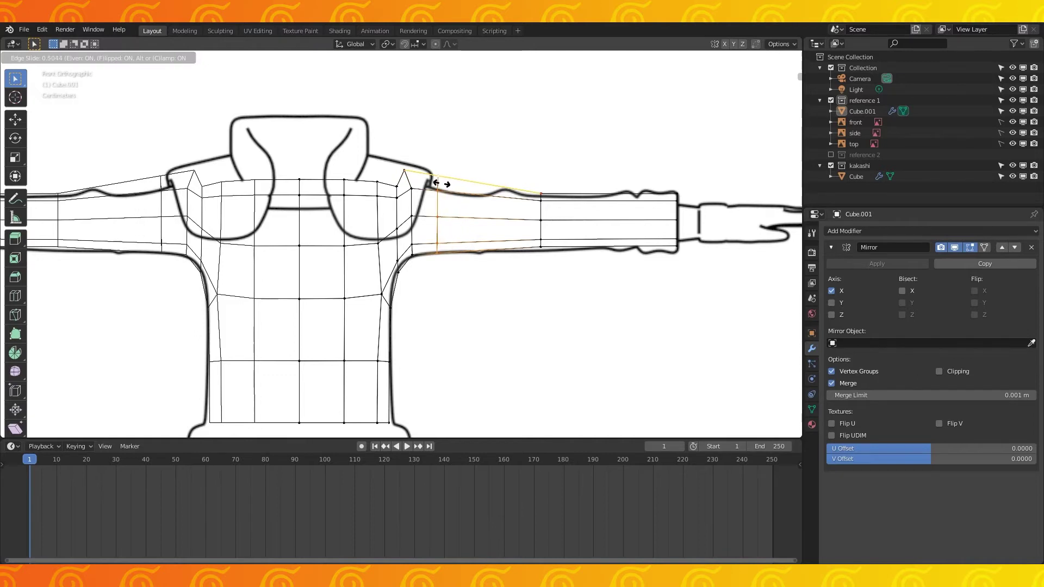
{"action": "left_click", "coordinate": [441, 183]}
{"action": "key", "text": "s"}
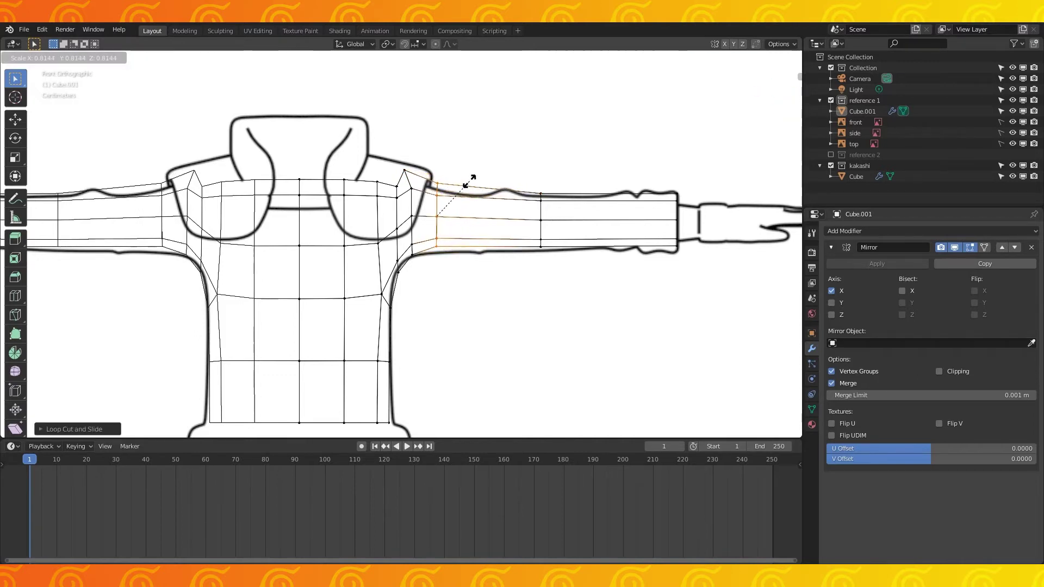
{"action": "left_click", "coordinate": [471, 180]}
{"action": "key", "text": "g"}
{"action": "left_click", "coordinate": [469, 186]}
Move the vertices at the top of the shoulder inward and up to follow the shoulder outline in front view.
{"action": "left_click", "coordinate": [404, 170]}
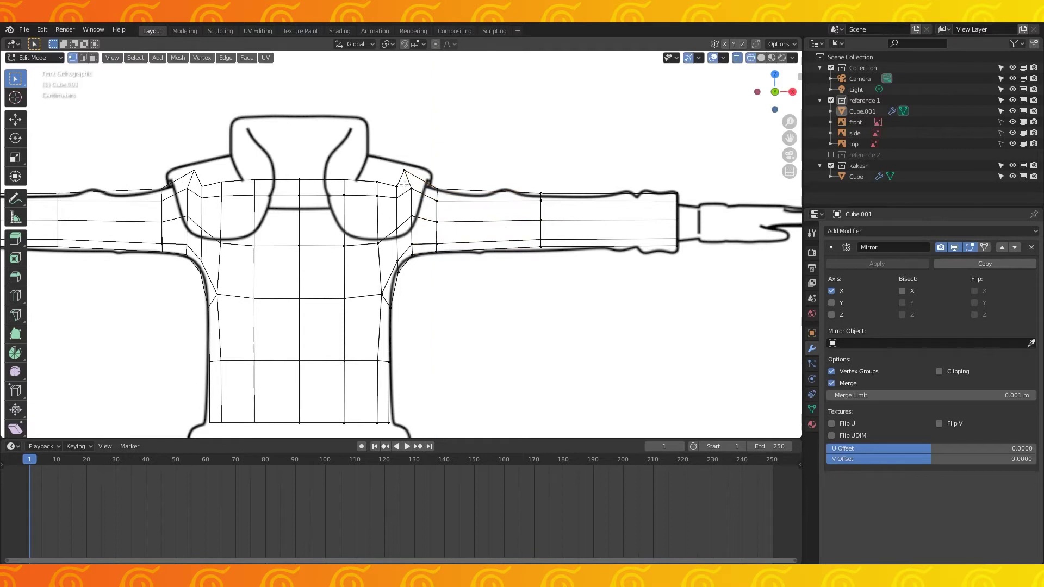
{"action": "middle_click_drag", "start_coordinate": [404, 169], "coordinate": [407, 176], "text": "shift"}
{"action": "key", "text": "g"}
{"action": "left_click", "coordinate": [374, 145]}
{"action": "key", "text": "a"}
{"action": "key", "text": "g"}
{"action": "left_click", "coordinate": [371, 204]}
Slide the torso's lower horizontal edge loop upward in front view.
{"action": "key", "text": "shift+z"}
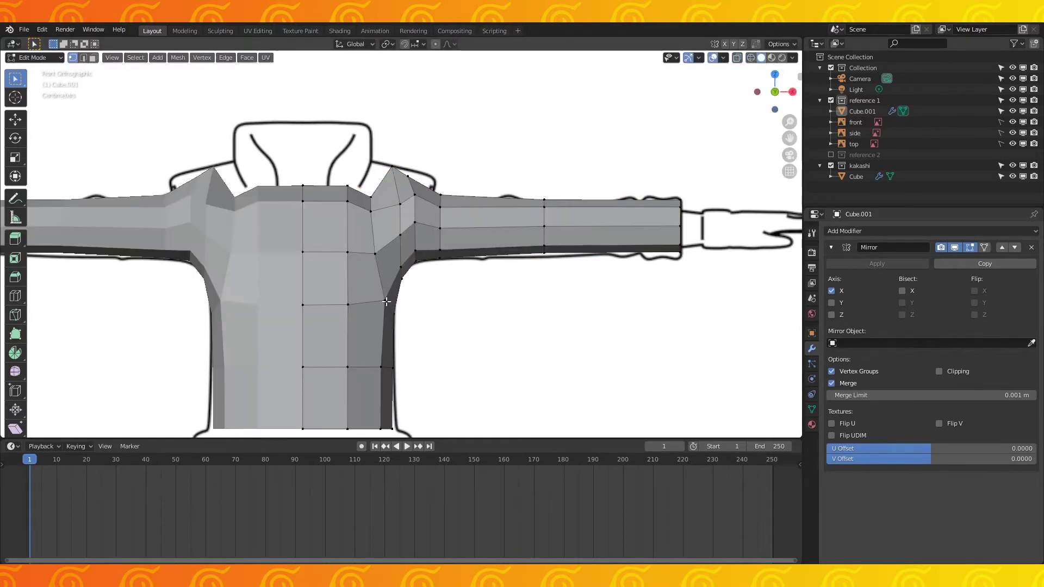
{"action": "scroll", "coordinate": [448, 163], "scroll_direction": "down", "scroll_amount": 1}
{"action": "left_click", "coordinate": [388, 334], "text": "alt"}
{"action": "key", "text": "g"}
{"action": "key", "text": "g"}
{"action": "left_click", "coordinate": [495, 319]}
Move the torso's bottom side vertex out to the body outline and slide the side vertex below the armpit upward.
{"action": "left_click", "coordinate": [402, 375]}
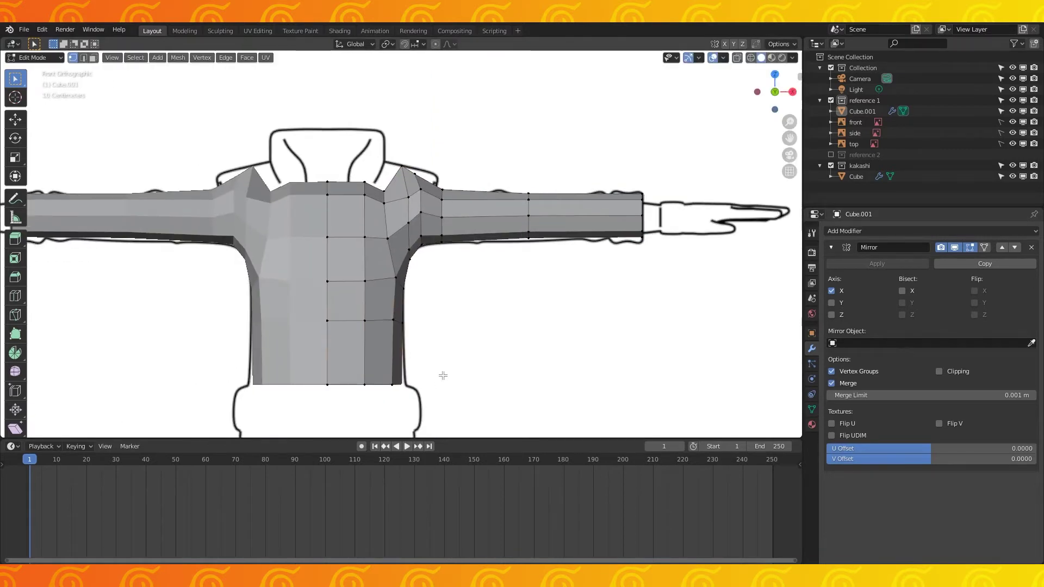
{"action": "key", "text": "g"}
{"action": "left_click", "coordinate": [447, 365]}
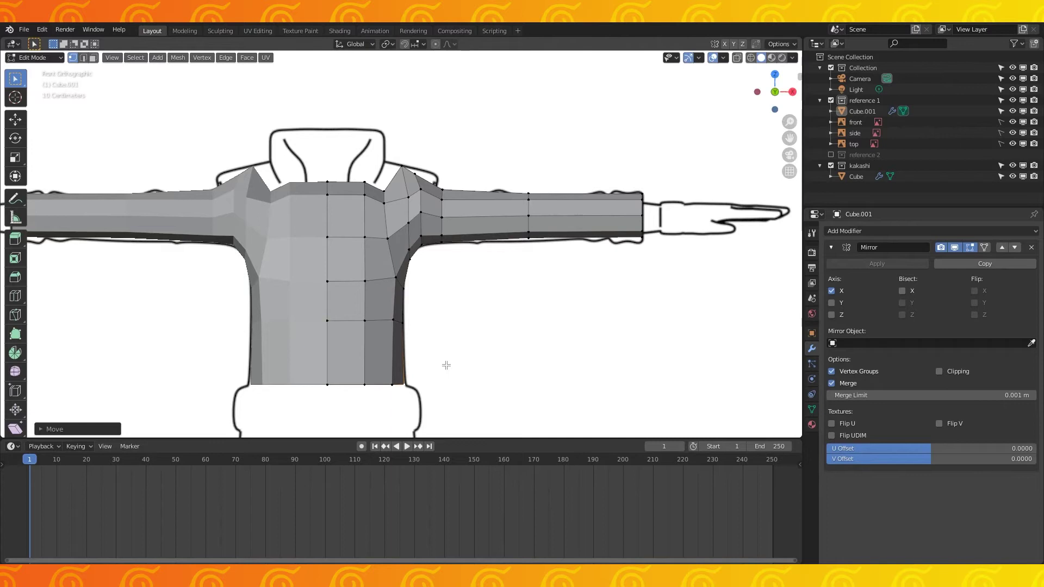
{"action": "left_click", "coordinate": [418, 296]}
{"action": "key", "text": "shift+v"}
{"action": "left_click", "coordinate": [435, 273]}
Move the row of chest vertices below the armpit upward in front view.
{"action": "key", "text": "shift+z"}
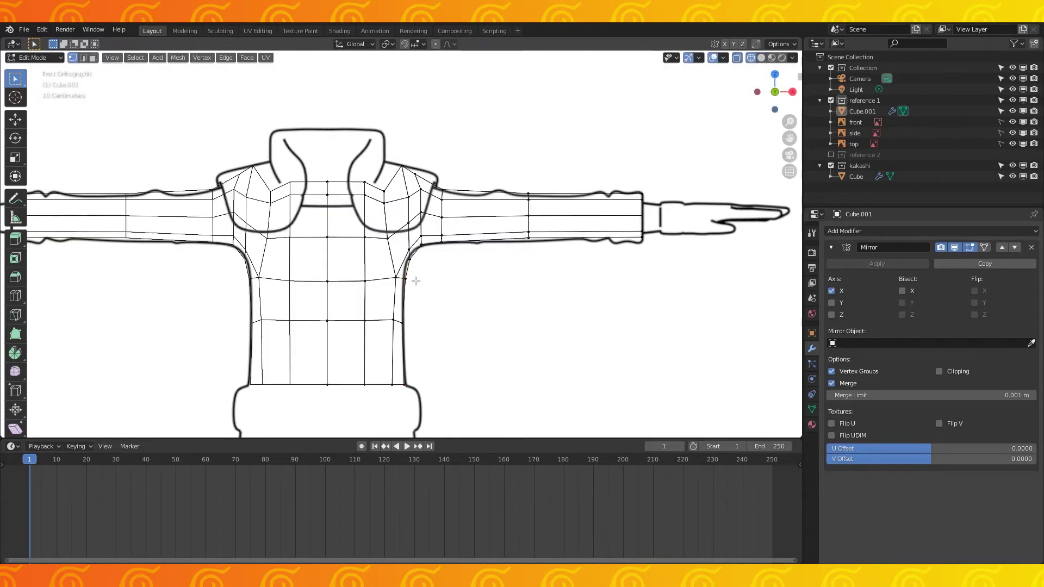
{"action": "left_click_drag", "start_coordinate": [364, 285], "coordinate": [330, 284]}
{"action": "right_click", "coordinate": [330, 284]}
{"action": "key", "text": "g"}
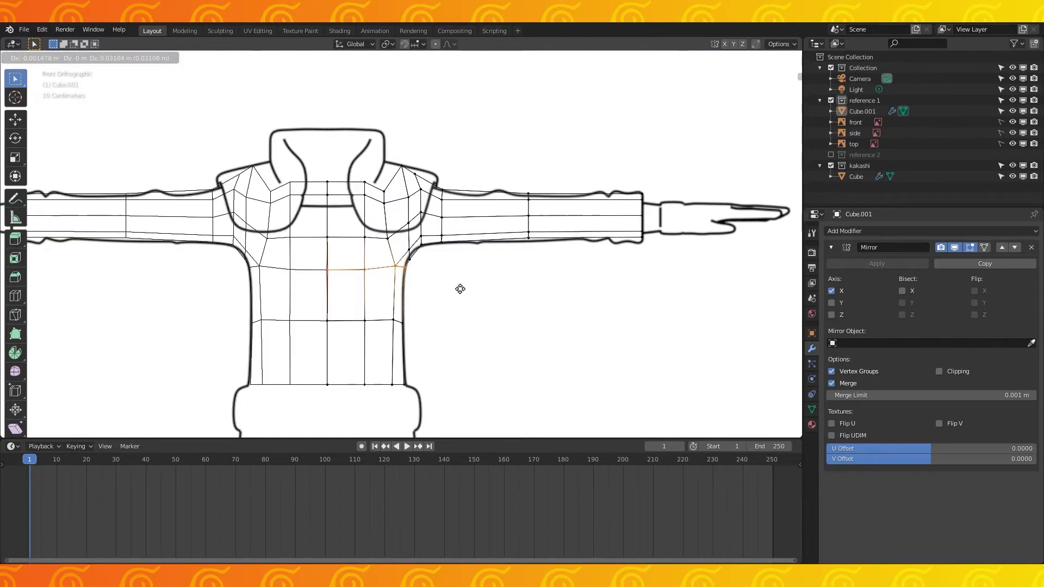
{"action": "left_click", "coordinate": [460, 288]}
Move the shoulder's peak vertex outward along the vest's shoulder line.
{"action": "left_click", "coordinate": [417, 175]}
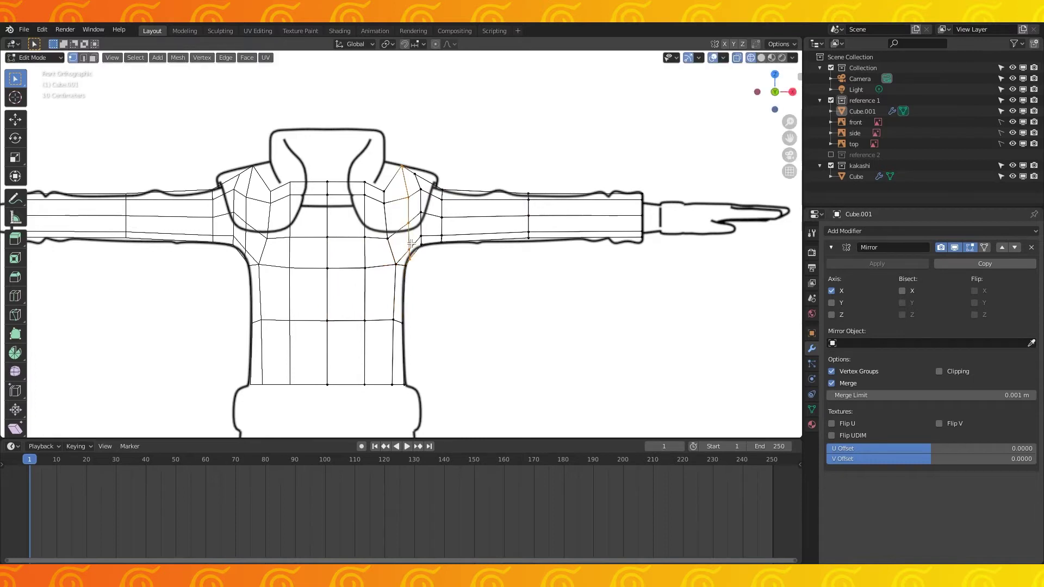
{"action": "key", "text": "g"}
{"action": "left_click", "coordinate": [421, 165]}
Move the inner shoulder vertices between the chest and arm to even out the spacing of the edges.
{"action": "key", "text": "a"}
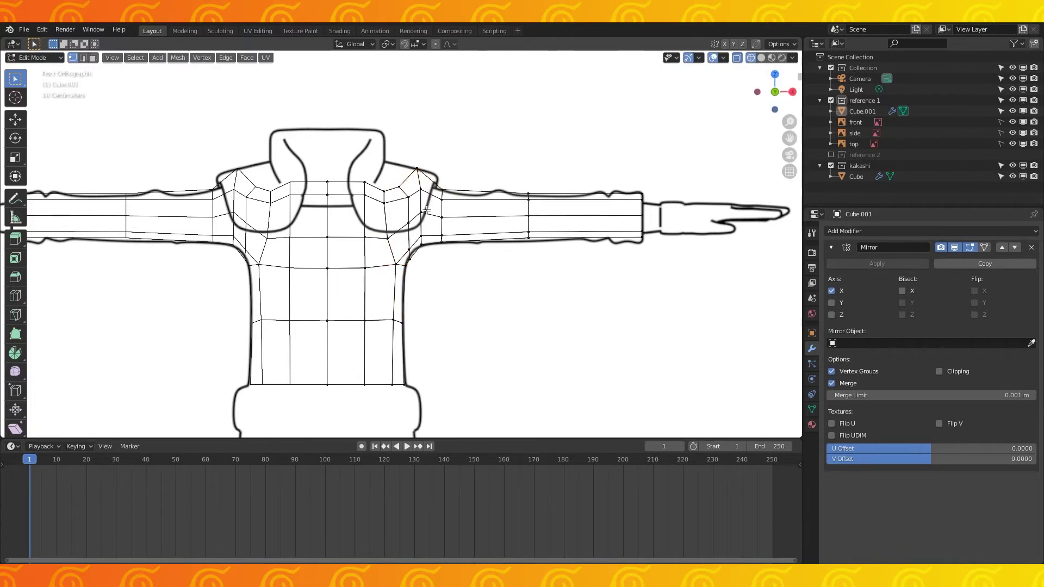
{"action": "key", "text": "a"}
{"action": "key", "text": "a"}
{"action": "left_click", "coordinate": [408, 198]}
{"action": "key", "text": "g"}
{"action": "left_click", "coordinate": [552, 192]}
{"action": "key", "text": "a"}
{"action": "key", "text": "a"}
{"action": "left_click", "coordinate": [409, 222]}
{"action": "key", "text": "g"}
{"action": "left_click", "coordinate": [503, 208]}
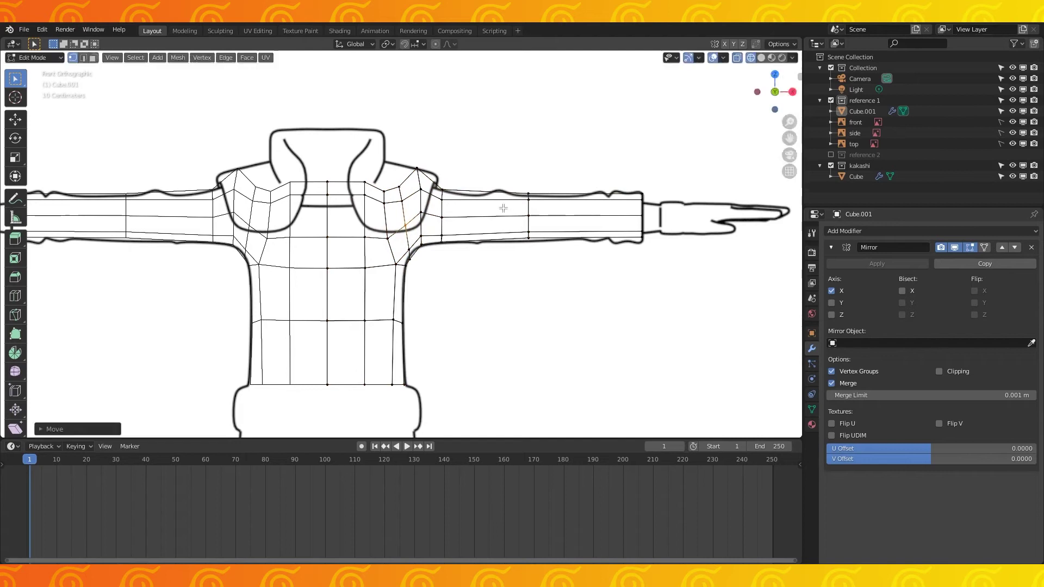
Delete the topmost row of vertices closing the torso at the neck.
{"action": "left_click", "coordinate": [366, 184]}
{"action": "left_click", "coordinate": [330, 185], "text": "shift"}
{"action": "middle_click_drag", "start_coordinate": [329, 138], "coordinate": [395, 193]}
{"action": "key", "text": "x"}
{"action": "left_click", "coordinate": [328, 184]}
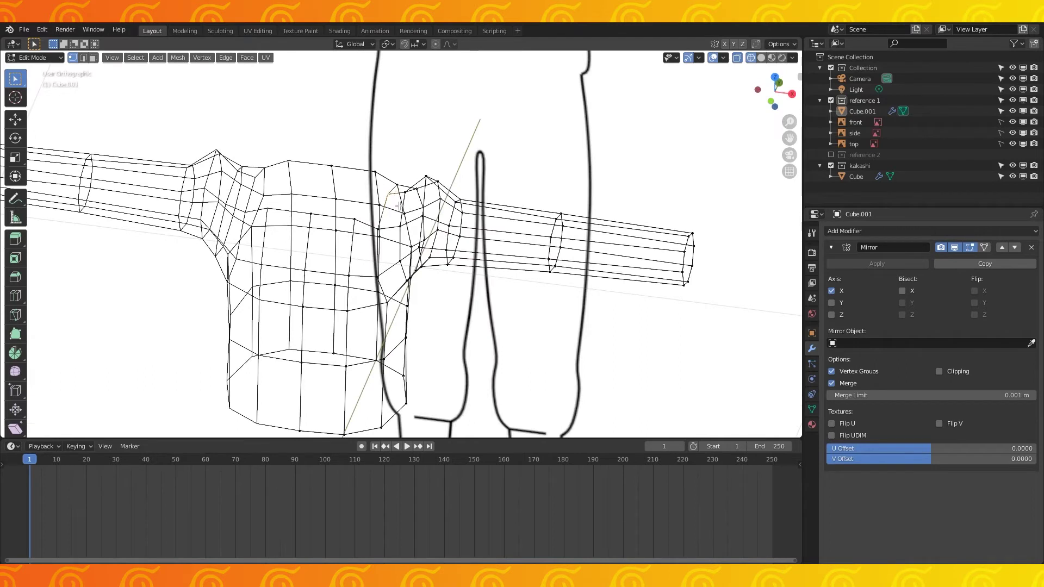
Delete the leftover vertices between the neck opening and the shoulder peak.
{"action": "key", "text": "KP_1"}
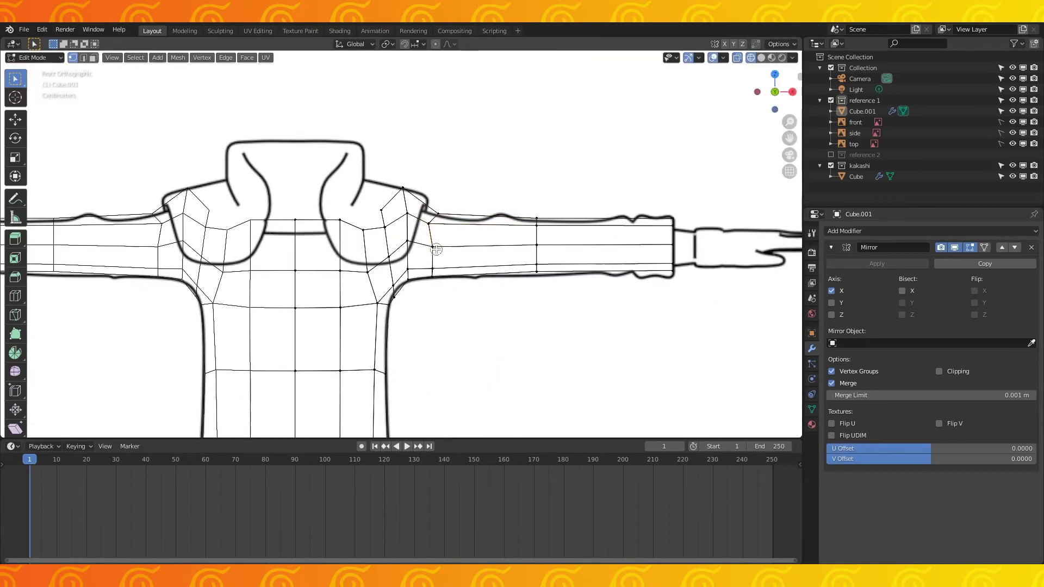
{"action": "middle_click_drag", "start_coordinate": [406, 209], "coordinate": [381, 251]}
{"action": "key", "text": "x"}
{"action": "left_click", "coordinate": [388, 219]}
Reposition the vertices around the shoulder and neck opening in front and side views.
{"action": "key", "text": "KP_1"}
{"action": "key", "text": "g"}
{"action": "left_click", "coordinate": [432, 235]}
{"action": "scroll", "coordinate": [431, 235], "scroll_direction": "down", "scroll_amount": 1}
{"action": "key", "text": "KP_3"}
{"action": "key", "text": "KP_3"}
{"action": "key", "text": "g"}
{"action": "left_click", "coordinate": [326, 218]}
Slide the front chest vertices along their edges in side view to widen the spacing near the armhole.
{"action": "middle_click_drag", "start_coordinate": [326, 217], "coordinate": [376, 234]}
{"action": "key", "text": "KP_3"}
{"action": "middle_click_drag", "start_coordinate": [280, 294], "coordinate": [389, 245], "text": "shift"}
{"action": "key", "text": "g"}
{"action": "key", "text": "g"}
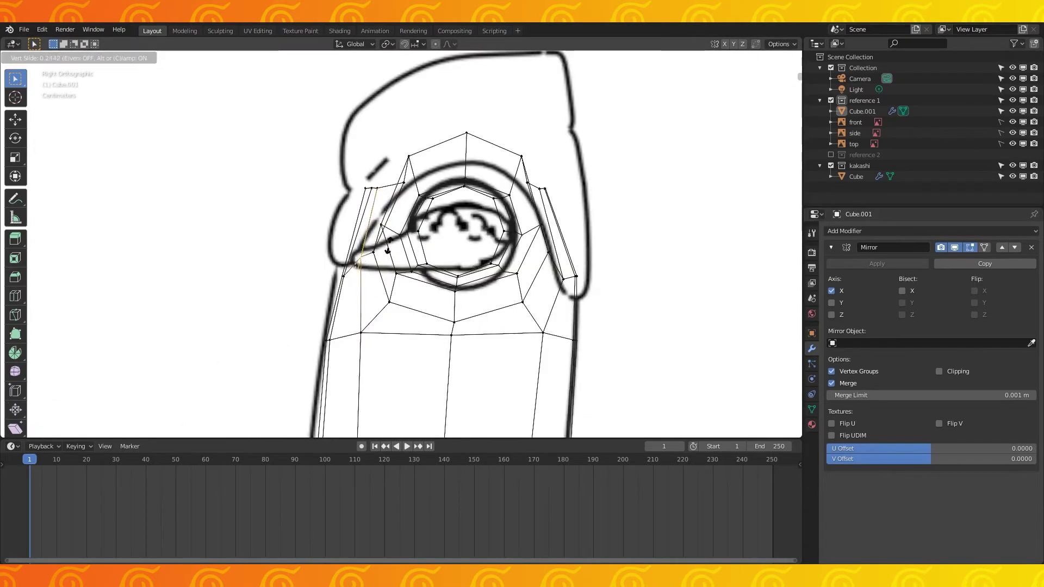
{"action": "left_click", "coordinate": [388, 246]}
Slide the vertices between the neckline and shoulder peak along their edges in front view.
{"action": "key", "text": "KP_1"}
{"action": "left_click_drag", "start_coordinate": [362, 212], "coordinate": [391, 239]}
{"action": "key", "text": "g"}
{"action": "key", "text": "g"}
{"action": "left_click", "coordinate": [471, 232]}
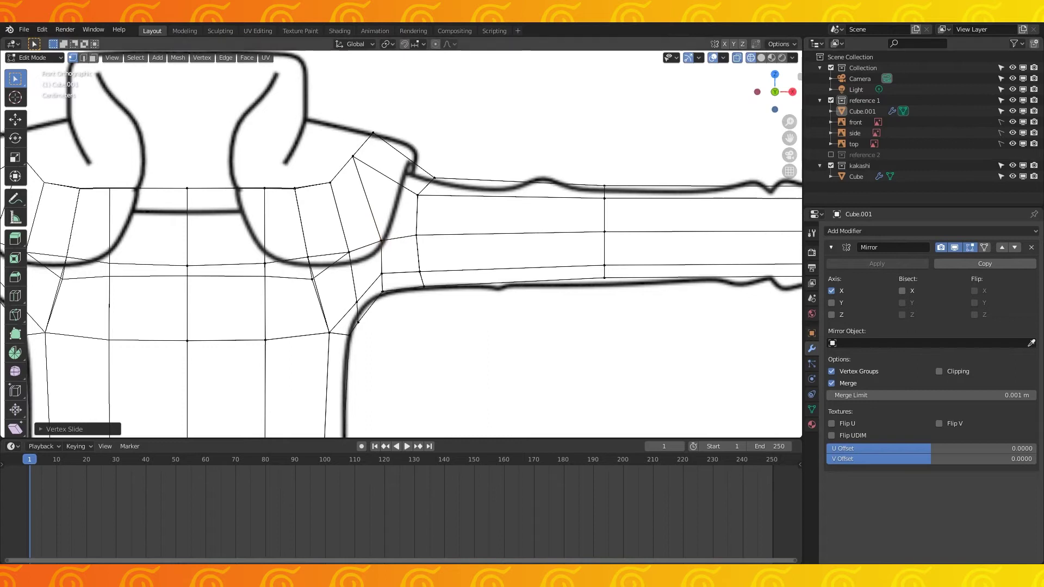
Move the neckline vertex beside the shoulder in side view to smooth the neck opening's edge.
{"action": "key", "text": "shift+z"}
{"action": "key", "text": "KP_3"}
{"action": "scroll", "coordinate": [401, 217], "scroll_direction": "down", "scroll_amount": 4}
{"action": "scroll", "coordinate": [390, 166], "scroll_direction": "up", "scroll_amount": 4}
{"action": "left_click", "coordinate": [390, 166]}
{"action": "middle_click_drag", "start_coordinate": [486, 175], "coordinate": [458, 184]}
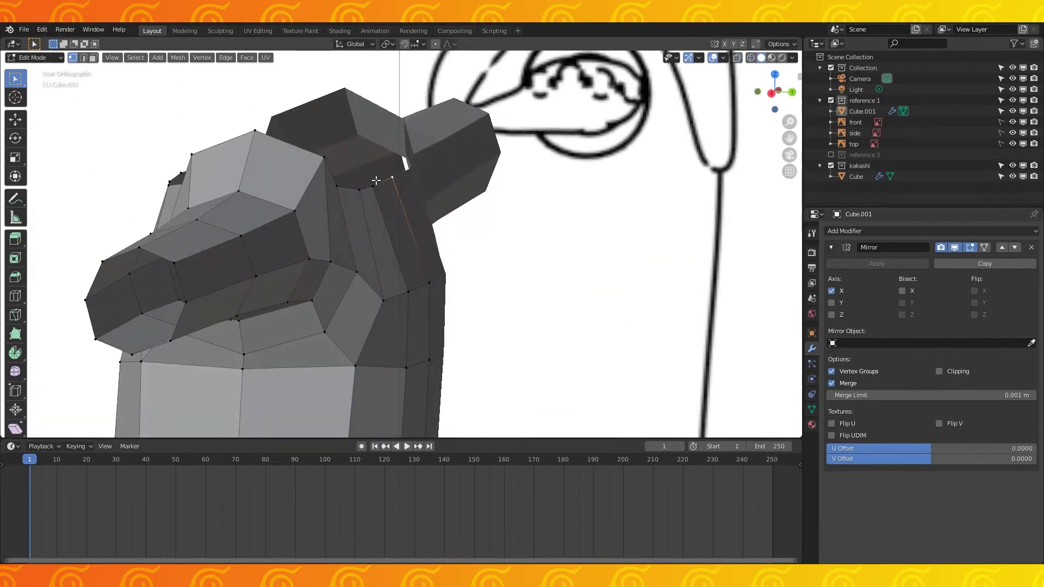
{"action": "key", "text": "KP_3"}
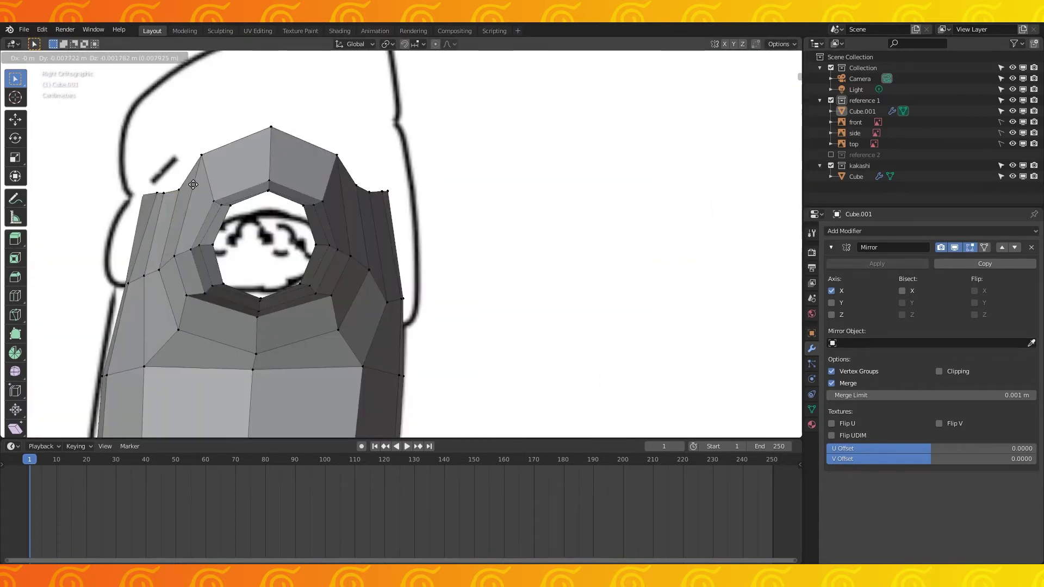
{"action": "scroll", "coordinate": [379, 199], "scroll_direction": "down", "scroll_amount": 1}
{"action": "scroll", "coordinate": [379, 199], "scroll_direction": "down", "scroll_amount": 6}
Select the whole torso mesh and shade its faces smooth.
{"action": "middle_click_drag", "start_coordinate": [379, 199], "coordinate": [477, 223]}
{"action": "key", "text": "Tab"}
{"action": "key", "text": "Tab"}
{"action": "key", "text": "a"}
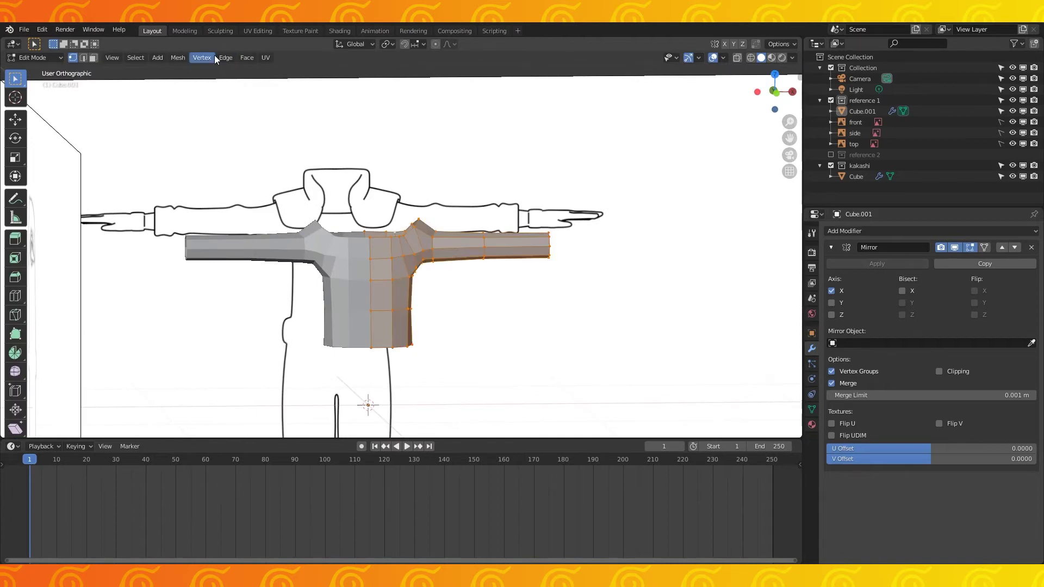
{"action": "left_click", "coordinate": [247, 59]}
{"action": "left_click", "coordinate": [288, 254]}
Add a Subdivision Surface modifier to the torso and enable Clipping on the Mirror modifier.
{"action": "key", "text": "Tab"}
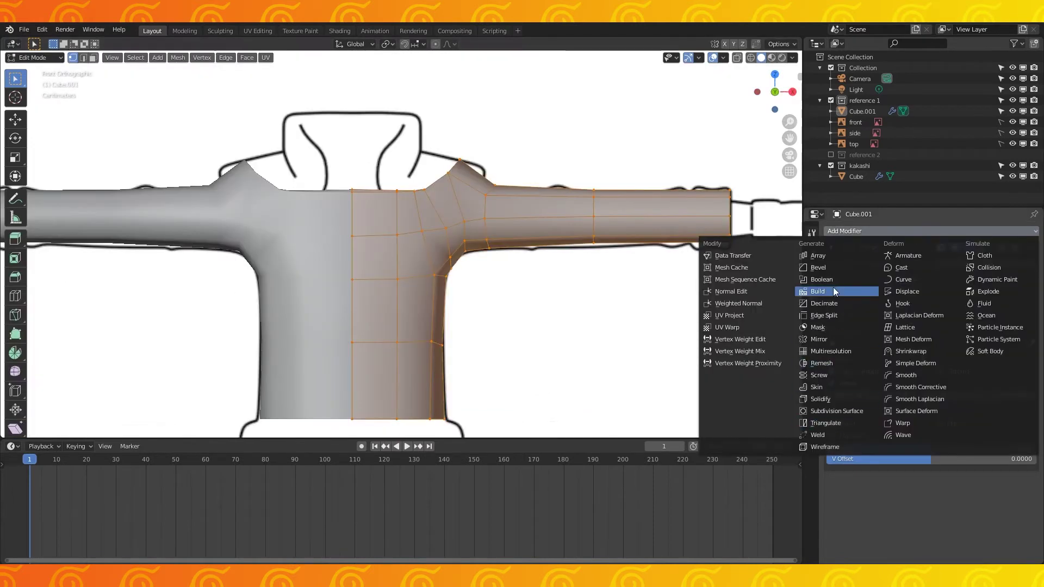
{"action": "left_click", "coordinate": [827, 412]}
{"action": "scroll", "coordinate": [539, 296], "scroll_direction": "down", "scroll_amount": 1}
{"action": "mouse_move", "coordinate": [545, 325]}
{"action": "middle_mouse_down", "text": "shift"}
{"action": "mouse_move", "coordinate": [538, 296]}
{"action": "mouse_move", "coordinate": [560, 233]}
{"action": "middle_mouse_up", "text": "shift"}
{"action": "key", "text": "shift+z"}
{"action": "scroll", "coordinate": [559, 232], "scroll_direction": "up", "scroll_amount": 3}
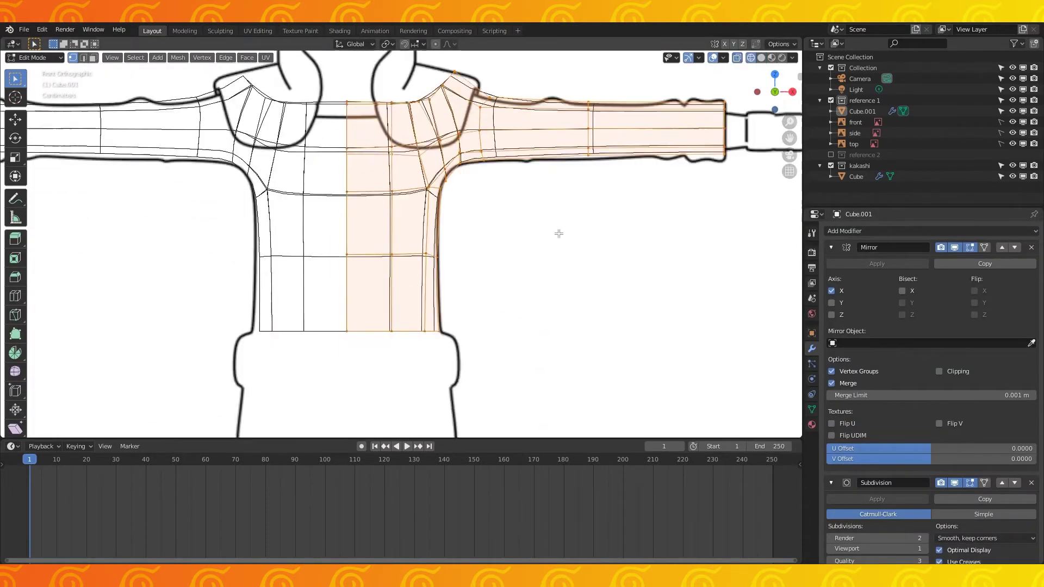
{"action": "left_click", "coordinate": [939, 371]}
Scale up the torso's bottom row of vertices to reach the body outline in front view.
{"action": "left_click_drag", "start_coordinate": [305, 395], "coordinate": [497, 361]}
{"action": "key", "text": "s"}
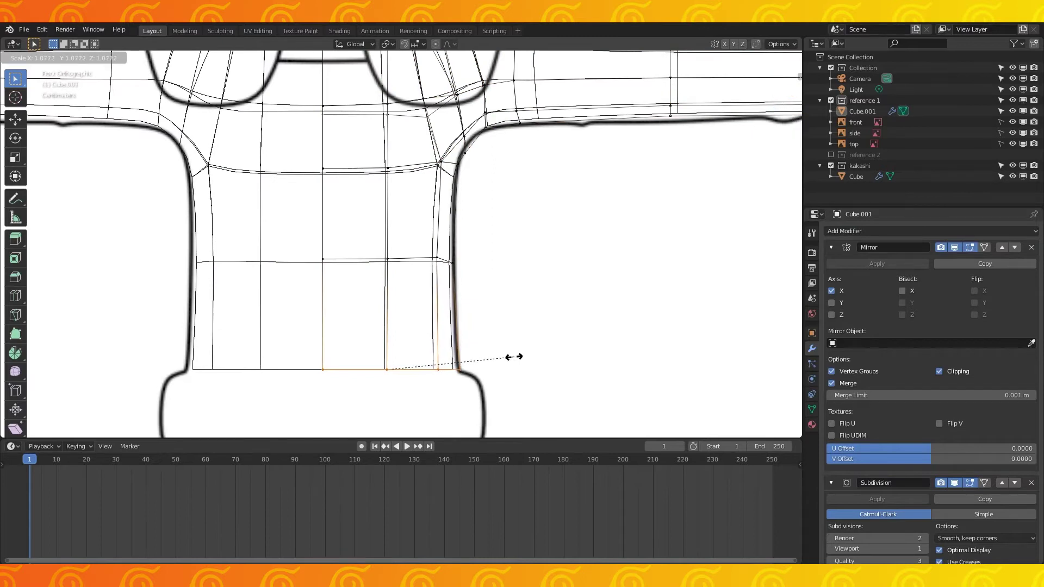
{"action": "left_click", "coordinate": [513, 357]}
Move the outer edge loop along the torso's side and under the arm to match the reference outline.
{"action": "left_click", "coordinate": [457, 266], "text": "alt"}
{"action": "key", "text": "g"}
{"action": "scroll", "coordinate": [498, 263], "scroll_direction": "down", "scroll_amount": 2}
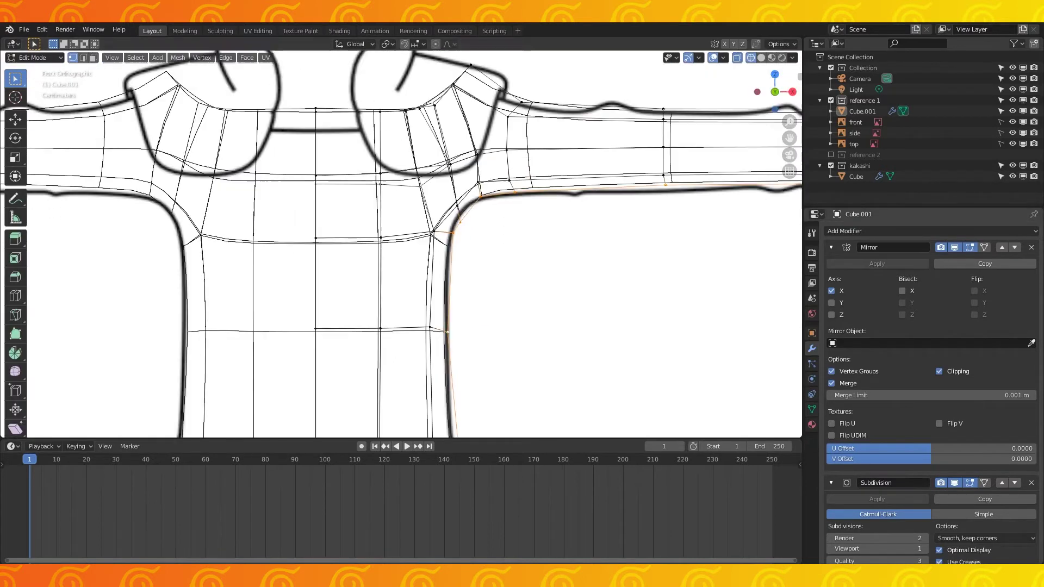
{"action": "left_click", "coordinate": [481, 184]}
Adjust the mid-arm vertex loop and the cuff-end vertices to fit the sleeve outline in front view.
{"action": "left_click_drag", "start_coordinate": [571, 258], "coordinate": [645, 155]}
{"action": "key", "text": "g"}
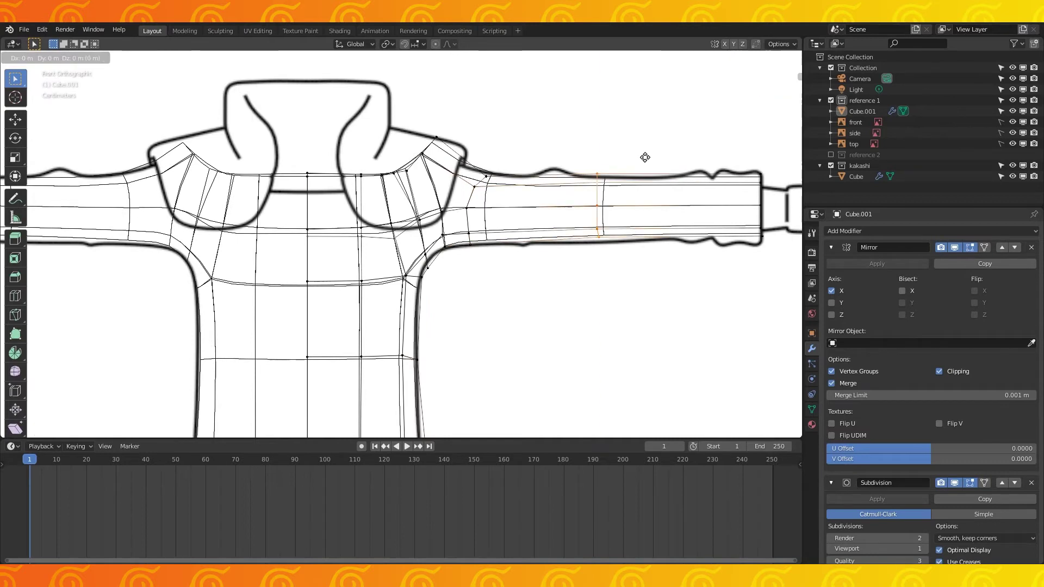
{"action": "left_click", "coordinate": [646, 160]}
{"action": "left_click_drag", "start_coordinate": [718, 158], "coordinate": [778, 256]}
{"action": "key", "text": "g"}
{"action": "left_click", "coordinate": [775, 257]}
{"action": "middle_click_drag", "start_coordinate": [542, 175], "coordinate": [523, 181], "text": "shift"}
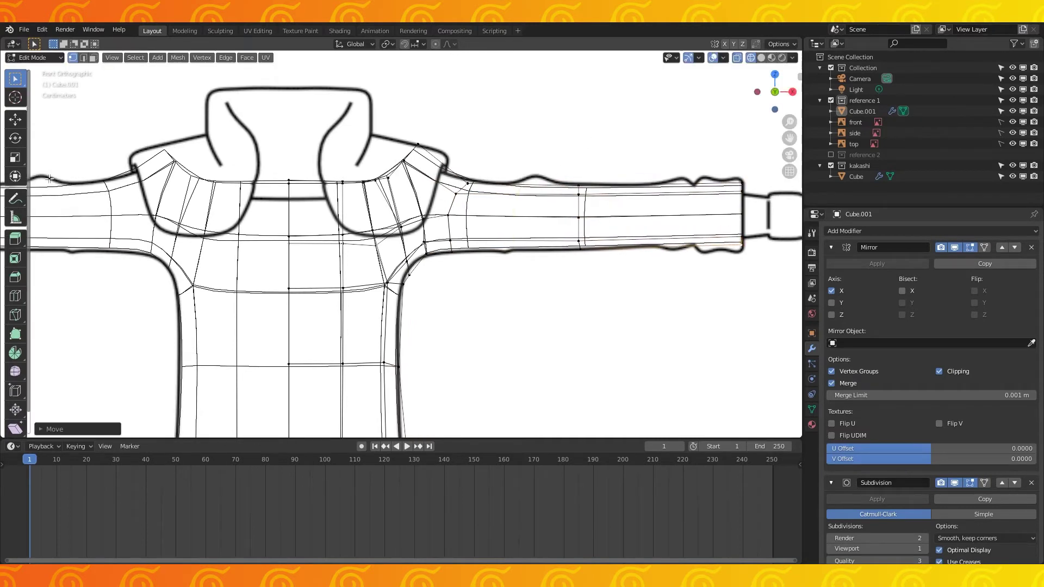
Cut several slanted edges through the sleeve at the elbow fold with the Knife tool, turning off Occlude Geometry.
{"action": "left_click", "coordinate": [15, 316]}
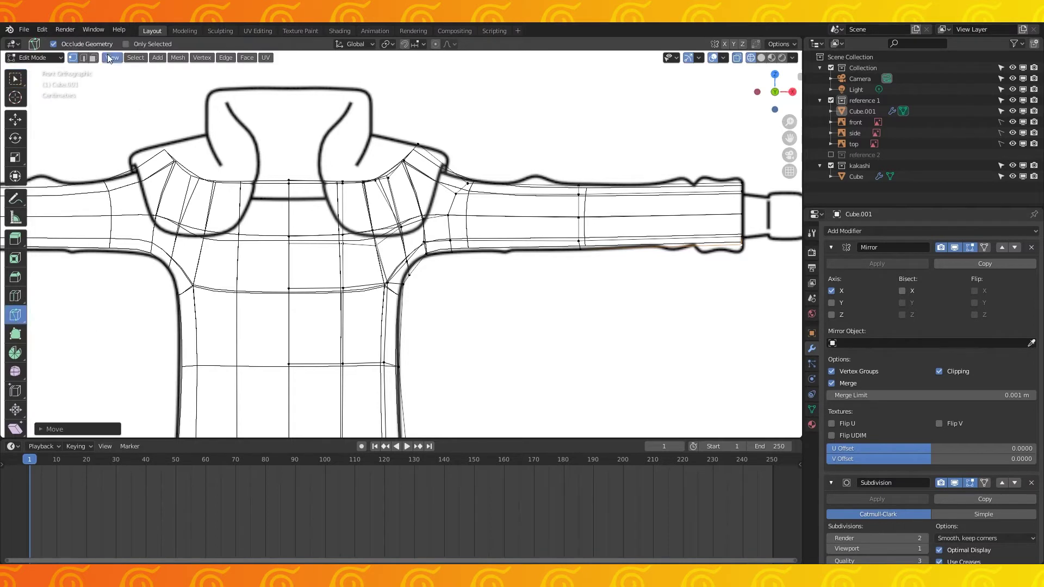
{"action": "left_click", "coordinate": [546, 167]}
{"action": "left_click", "coordinate": [502, 263]}
{"action": "key", "text": "Return"}
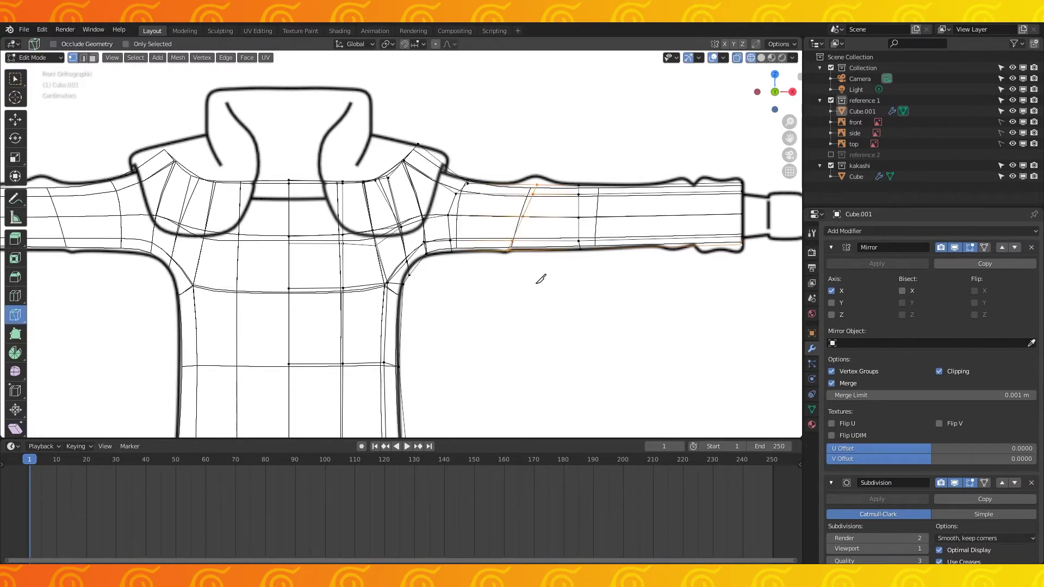
{"action": "scroll", "coordinate": [662, 194], "scroll_direction": "up", "scroll_amount": 3}
{"action": "scroll", "coordinate": [666, 189], "scroll_direction": "down", "scroll_amount": 2}
{"action": "left_click", "coordinate": [494, 174]}
{"action": "left_click", "coordinate": [470, 263]}
{"action": "left_click", "coordinate": [482, 261]}
{"action": "left_click", "coordinate": [538, 173]}
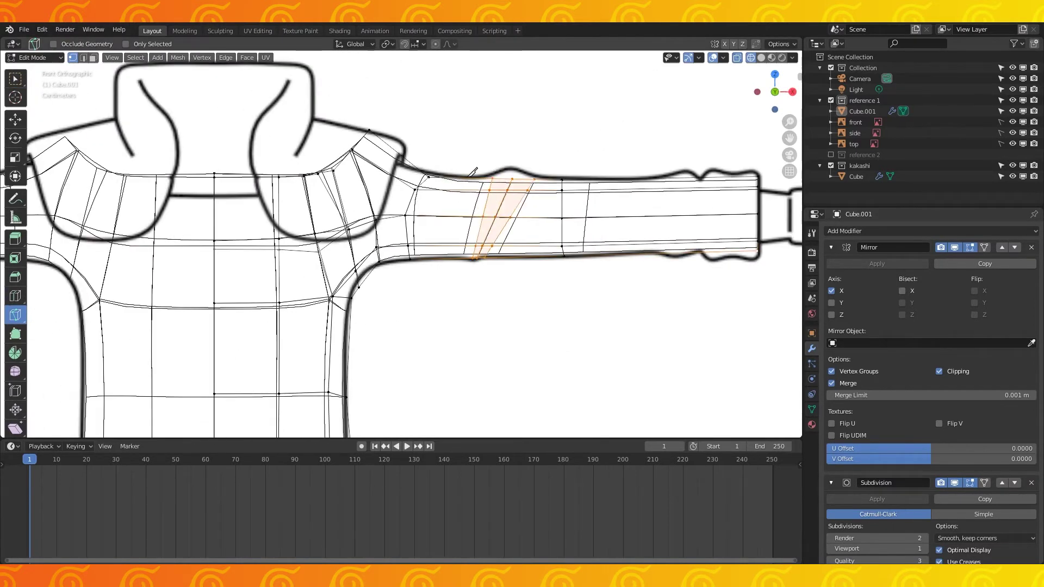
Move the top and bottom vertices of the elbow cuts outward to form the fold in the sleeve outline.
{"action": "left_click", "coordinate": [15, 78]}
{"action": "scroll", "coordinate": [512, 266], "scroll_direction": "up", "scroll_amount": 2}
{"action": "key", "text": "g"}
{"action": "left_click", "coordinate": [510, 281]}
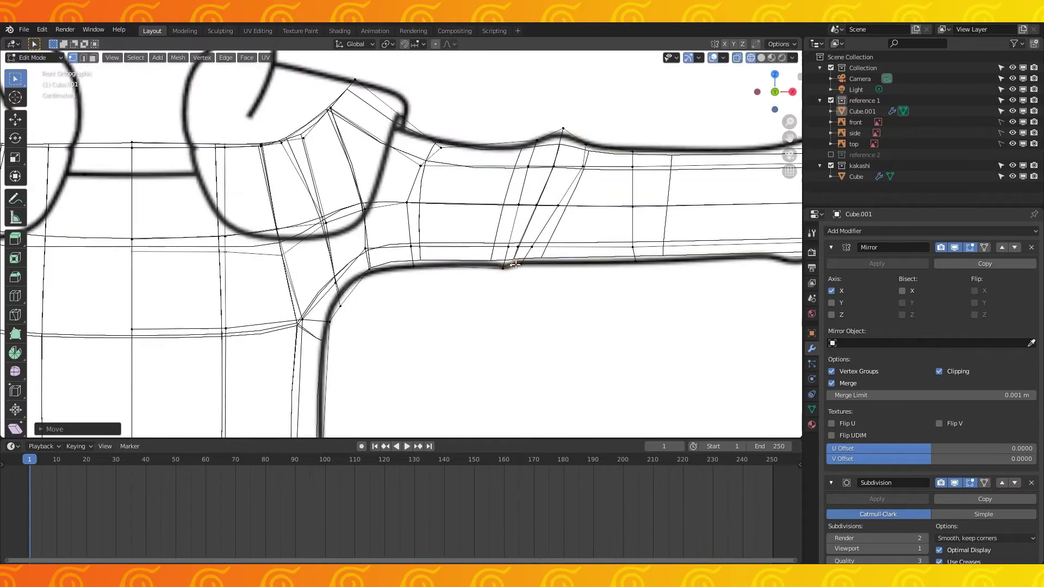
{"action": "left_click", "coordinate": [491, 281]}
{"action": "key", "text": "Return"}
{"action": "scroll", "coordinate": [572, 334], "scroll_direction": "down", "scroll_amount": 2}
{"action": "key", "text": "Tab"}
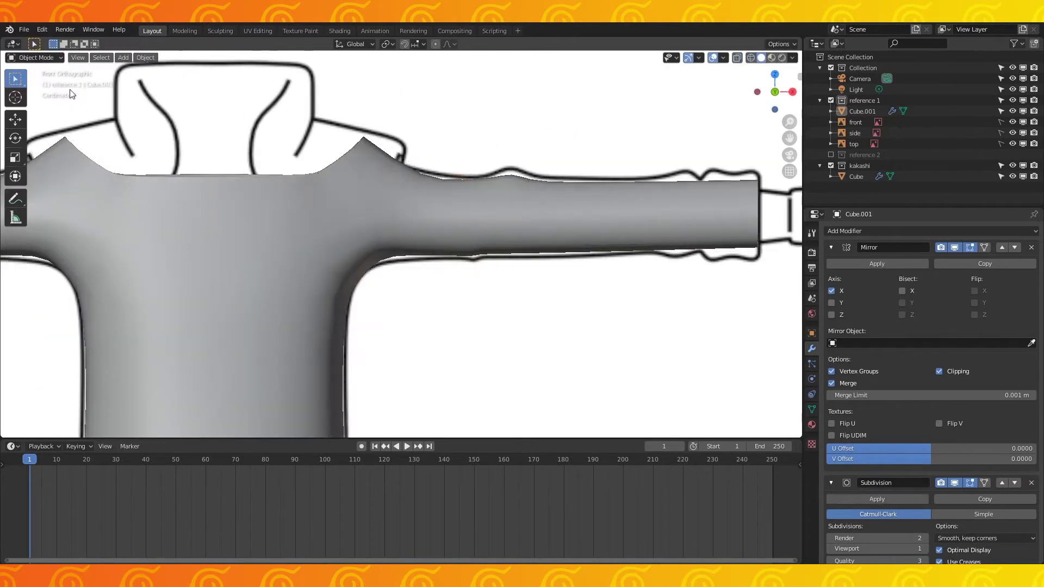
Turn on proportional editing and move the sleeve's underside vertex near the armpit down to the reference outline.
{"action": "key", "text": "Tab"}
{"action": "left_click", "coordinate": [15, 79]}
{"action": "scroll", "coordinate": [536, 155], "scroll_direction": "up", "scroll_amount": 1}
{"action": "scroll", "coordinate": [538, 159], "scroll_direction": "down", "scroll_amount": 1}
{"action": "left_click", "coordinate": [427, 164]}
{"action": "left_click", "coordinate": [414, 263]}
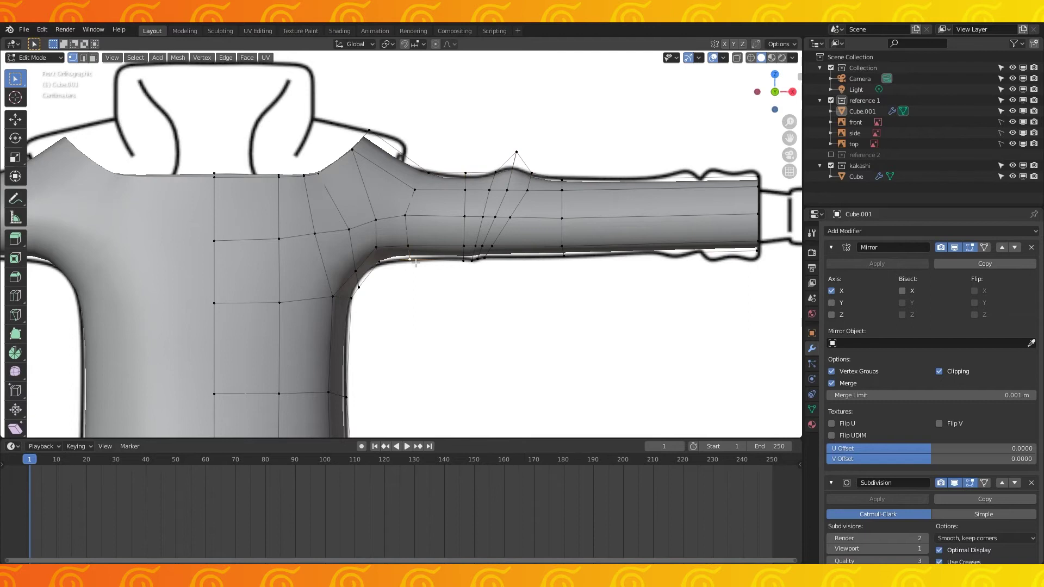
{"action": "key", "text": "o"}
{"action": "key", "text": "g"}
{"action": "scroll", "coordinate": [416, 268], "scroll_direction": "down", "scroll_amount": 2}
{"action": "left_click", "coordinate": [416, 268]}
Move the underside vertices below the elbow fold and at mid-sleeve down to the reference outline.
{"action": "left_click", "coordinate": [471, 263]}
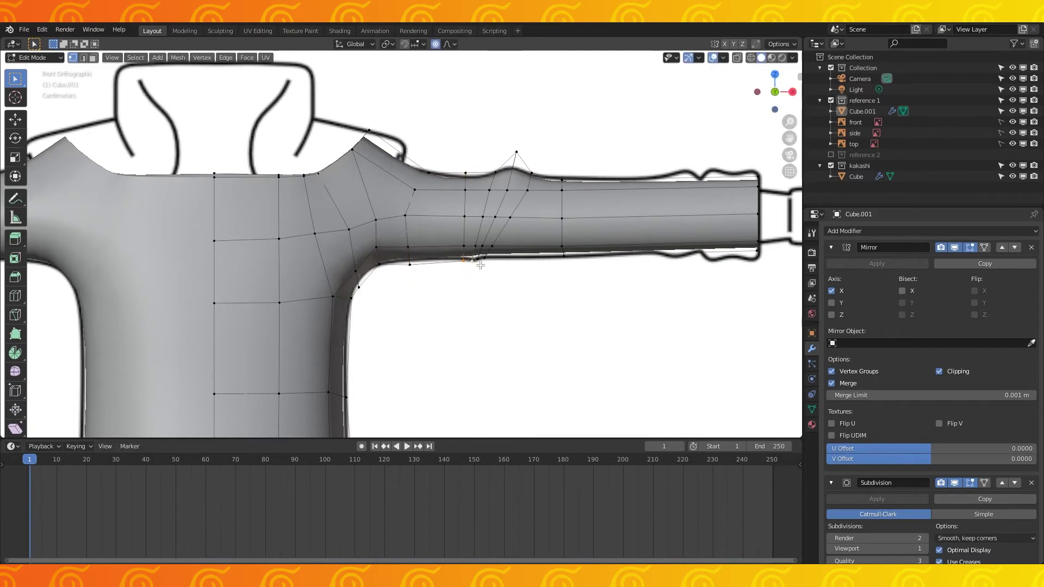
{"action": "key", "text": "g"}
{"action": "left_click", "coordinate": [491, 266]}
{"action": "left_click", "coordinate": [568, 258]}
{"action": "key", "text": "g"}
{"action": "left_click", "coordinate": [566, 260]}
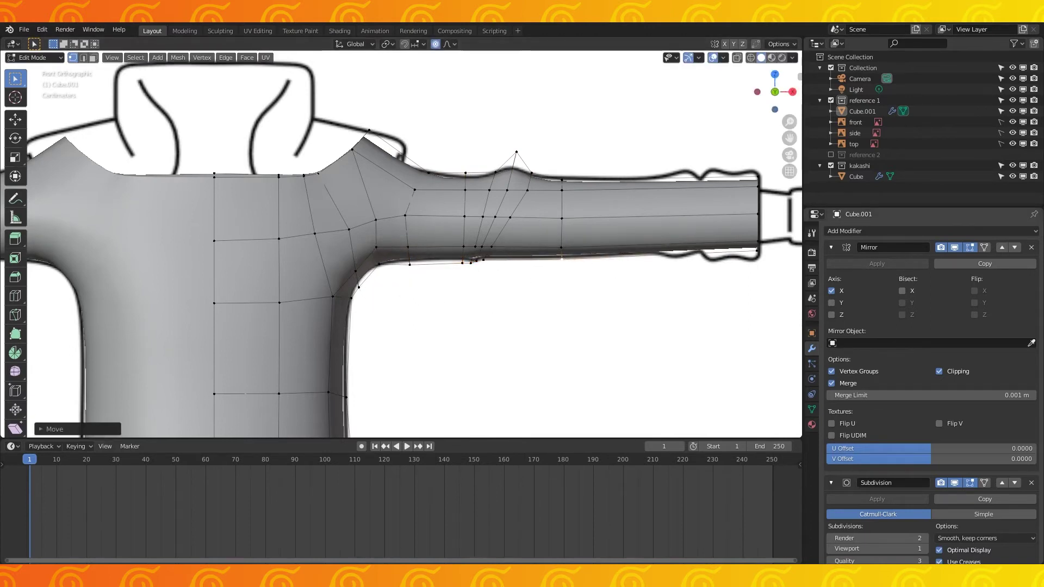
Add an edge loop across the sleeve and slide it to the seam where the cuff begins.
{"action": "middle_click_drag", "start_coordinate": [663, 229], "coordinate": [573, 236], "text": "shift"}
{"action": "key", "text": "ctrl+r"}
{"action": "left_click", "coordinate": [617, 188]}
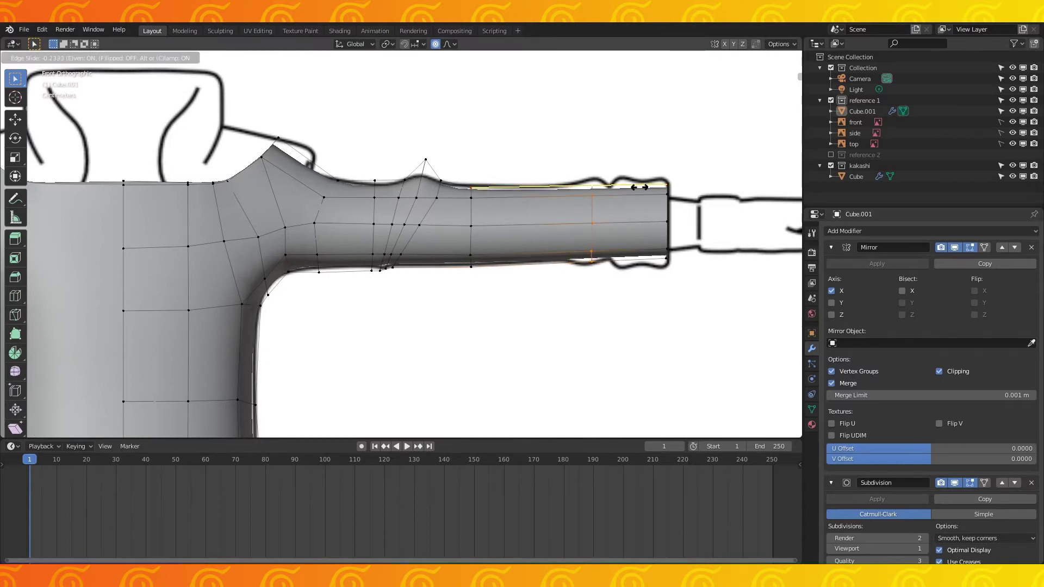
{"action": "left_click", "coordinate": [659, 187]}
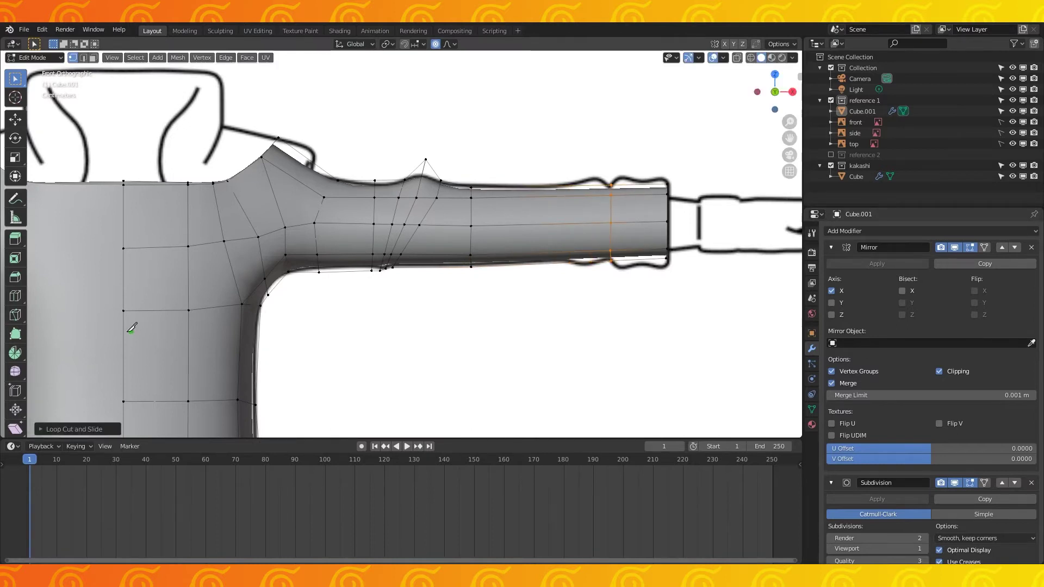
Knife two slanted cuts through the sleeve just before the cuff seam, following the drawn fold.
{"action": "left_click", "coordinate": [15, 315]}
{"action": "left_click", "coordinate": [576, 272]}
{"action": "key", "text": "Return"}
{"action": "middle_click_drag", "start_coordinate": [585, 288], "coordinate": [611, 222]}
{"action": "key", "text": "KP_1"}
{"action": "left_click", "coordinate": [581, 181]}
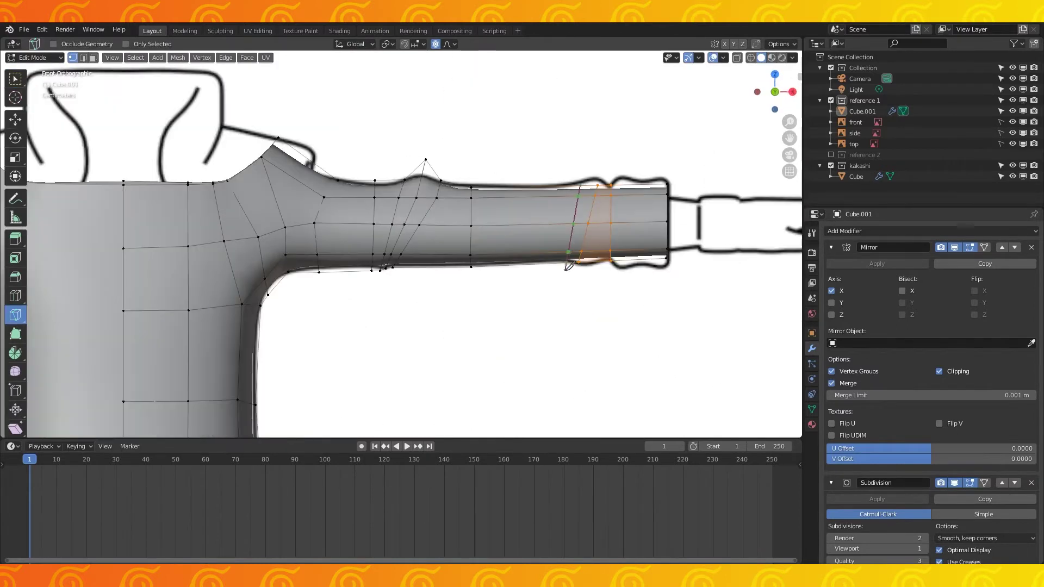
{"action": "left_click", "coordinate": [553, 282]}
{"action": "key", "text": "Return"}
Scale up the slanted loop before the cuff and adjust its vertices to match the fold outline.
{"action": "left_click", "coordinate": [15, 78]}
{"action": "left_click", "coordinate": [598, 187], "text": "alt"}
{"action": "key", "text": "s"}
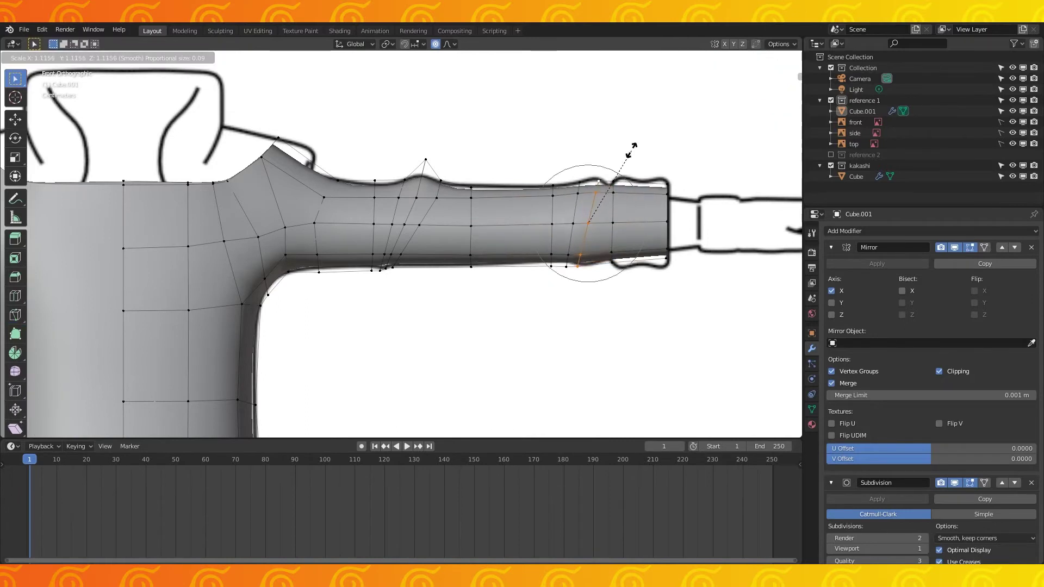
{"action": "scroll", "coordinate": [632, 150], "scroll_direction": "up", "scroll_amount": 6}
{"action": "left_click", "coordinate": [644, 142]}
{"action": "left_click", "coordinate": [611, 176]}
{"action": "key", "text": "g"}
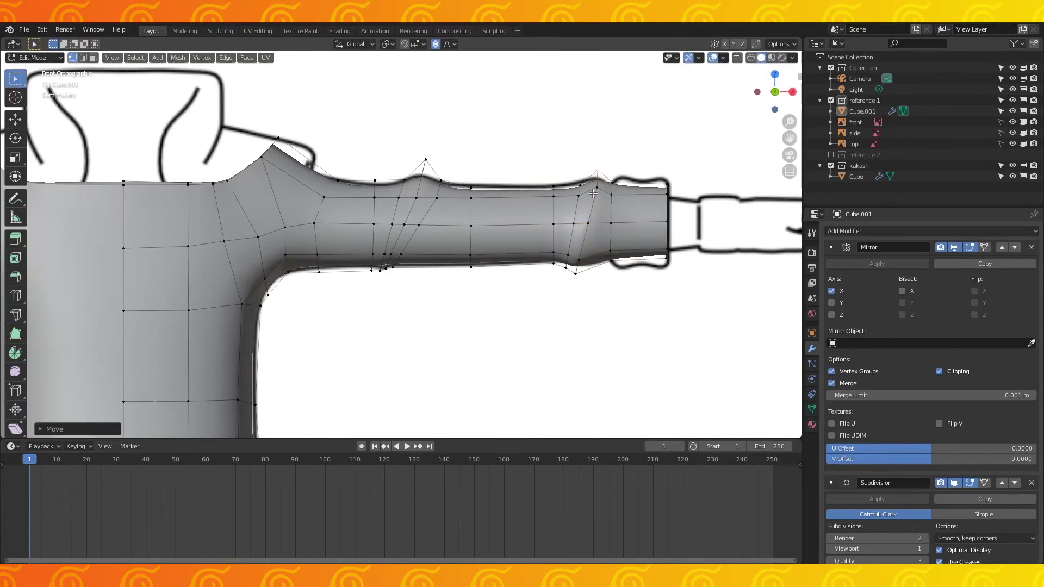
{"action": "left_click", "coordinate": [579, 178]}
Add three edge loops across the cuff, one at its middle and one on each side of it.
{"action": "scroll", "coordinate": [578, 177], "scroll_direction": "down", "scroll_amount": 1}
{"action": "left_click", "coordinate": [93, 58]}
{"action": "left_click", "coordinate": [74, 58]}
{"action": "scroll", "coordinate": [652, 173], "scroll_direction": "up", "scroll_amount": 2}
{"action": "middle_click_drag", "start_coordinate": [677, 172], "coordinate": [617, 174], "text": "shift"}
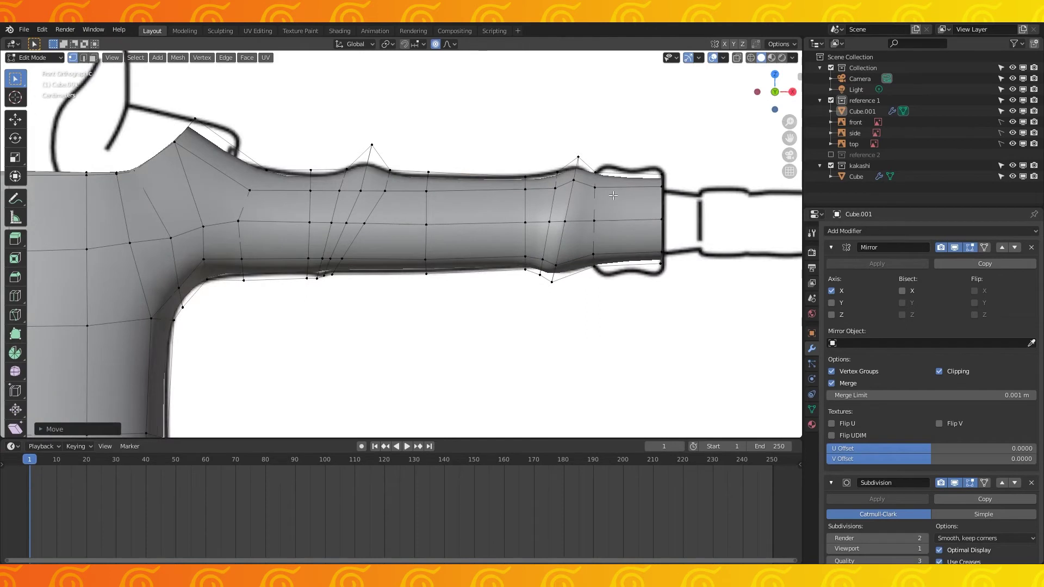
{"action": "key", "text": "ctrl+r"}
{"action": "left_click", "coordinate": [617, 174]}
{"action": "left_click", "coordinate": [618, 173]}
{"action": "left_click", "coordinate": [612, 172]}
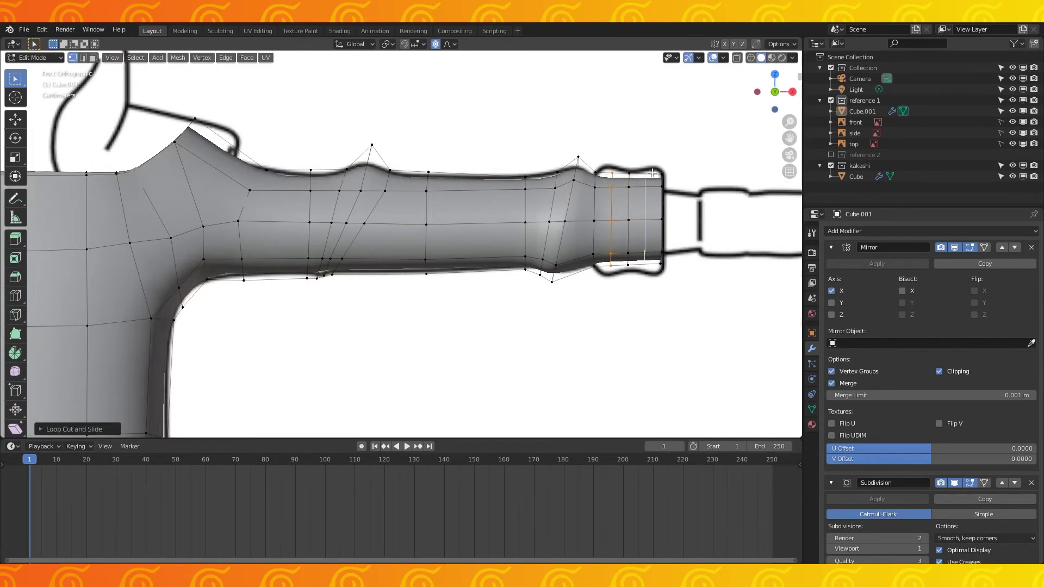
{"action": "key", "text": "g"}
{"action": "key", "text": "g"}
{"action": "left_click", "coordinate": [654, 173]}
Scale up the two outer cuff loops to fill the cuff's bulges in front view.
{"action": "key", "text": "s"}
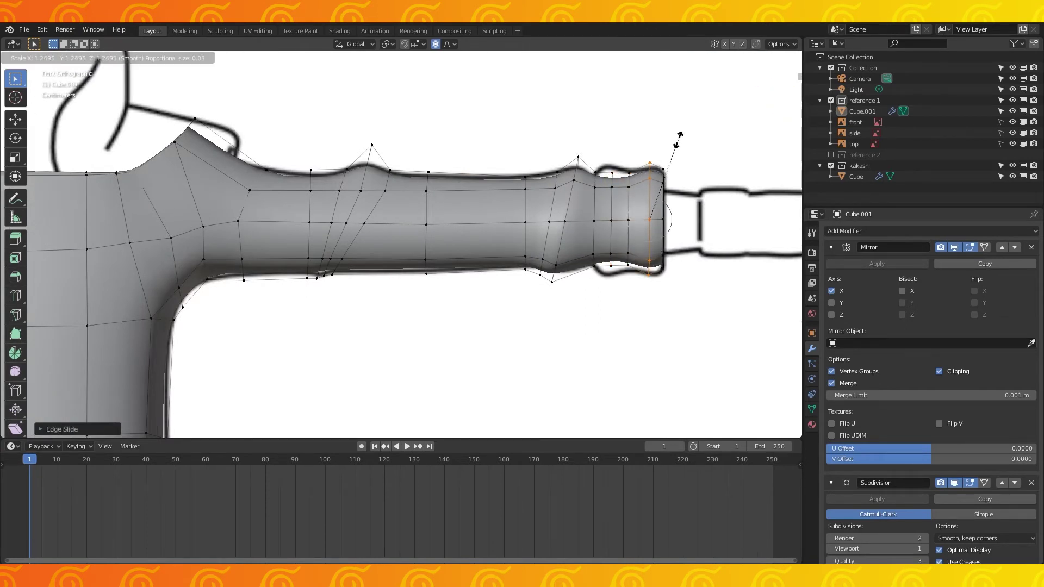
{"action": "left_click", "coordinate": [677, 141]}
{"action": "left_click", "coordinate": [614, 176], "text": "alt"}
{"action": "key", "text": "s"}
{"action": "left_click", "coordinate": [630, 137]}
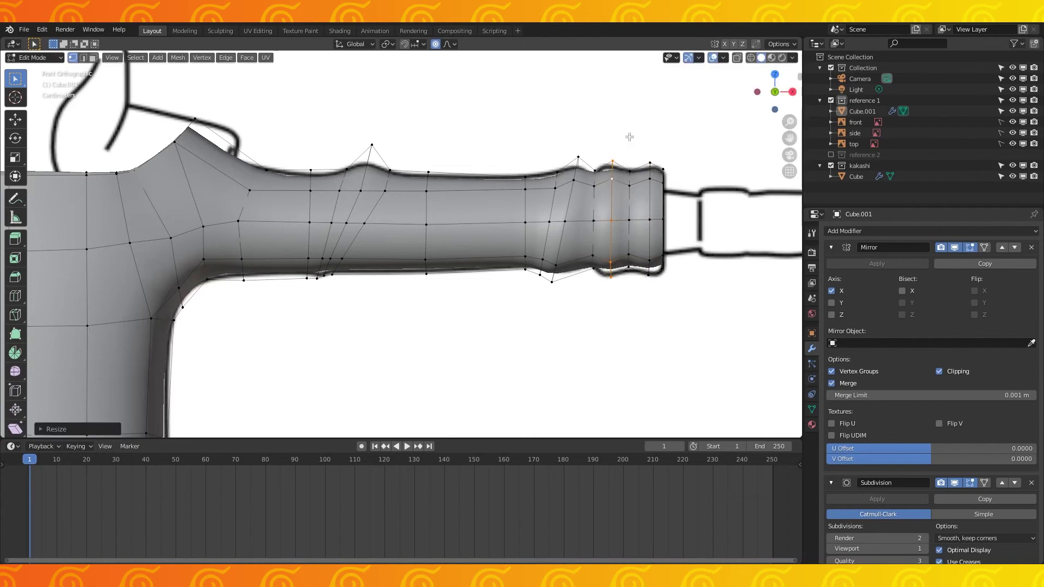
Add another edge loop near the cuff's inner edge and scale it up to the bulge outline.
{"action": "key", "text": "g"}
{"action": "key", "text": "g"}
{"action": "left_click", "coordinate": [613, 160]}
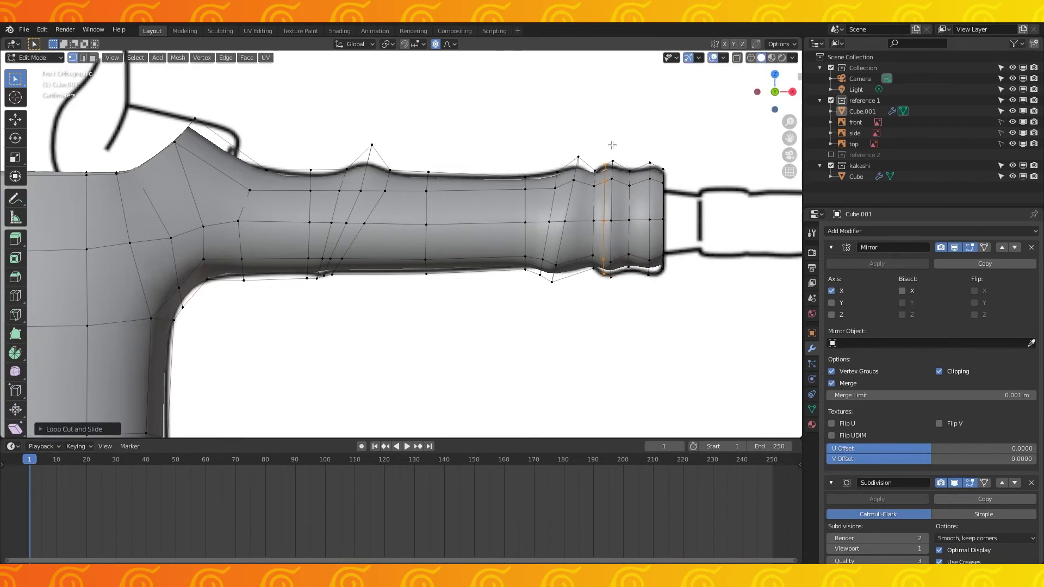
{"action": "key", "text": "s"}
{"action": "left_click", "coordinate": [614, 139]}
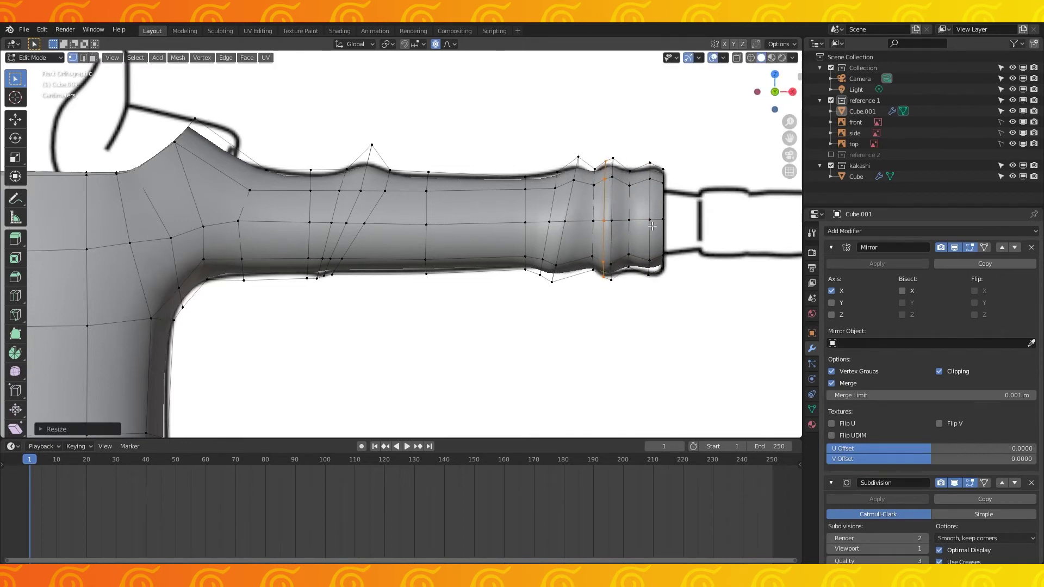
Add a supporting edge loop tight against the seam on the arm side of the cuff.
{"action": "scroll", "coordinate": [652, 226], "scroll_direction": "up", "scroll_amount": 2}
{"action": "key", "text": "g"}
{"action": "key", "text": "g"}
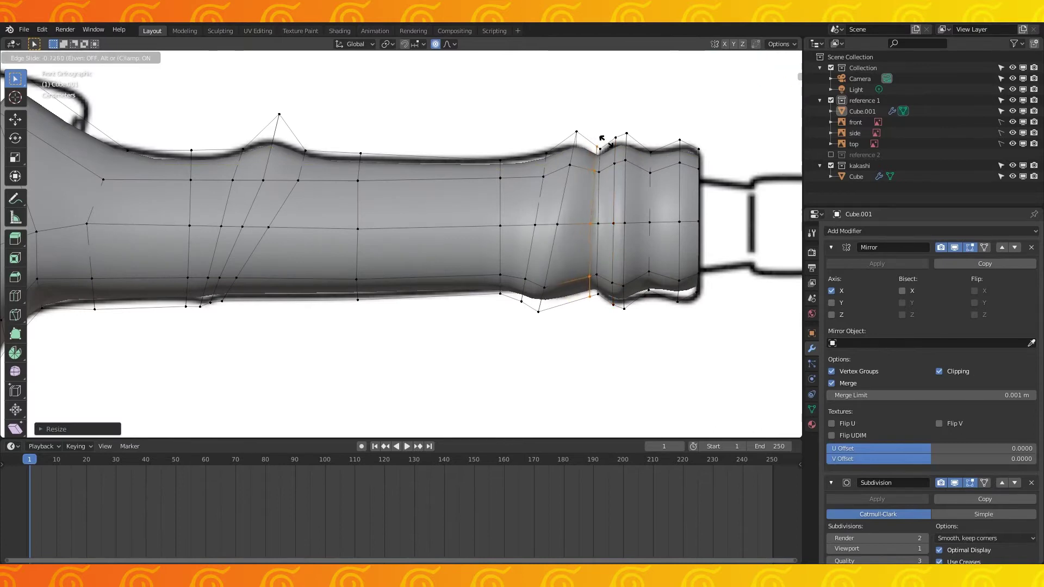
{"action": "left_click", "coordinate": [608, 142]}
{"action": "key", "text": "g"}
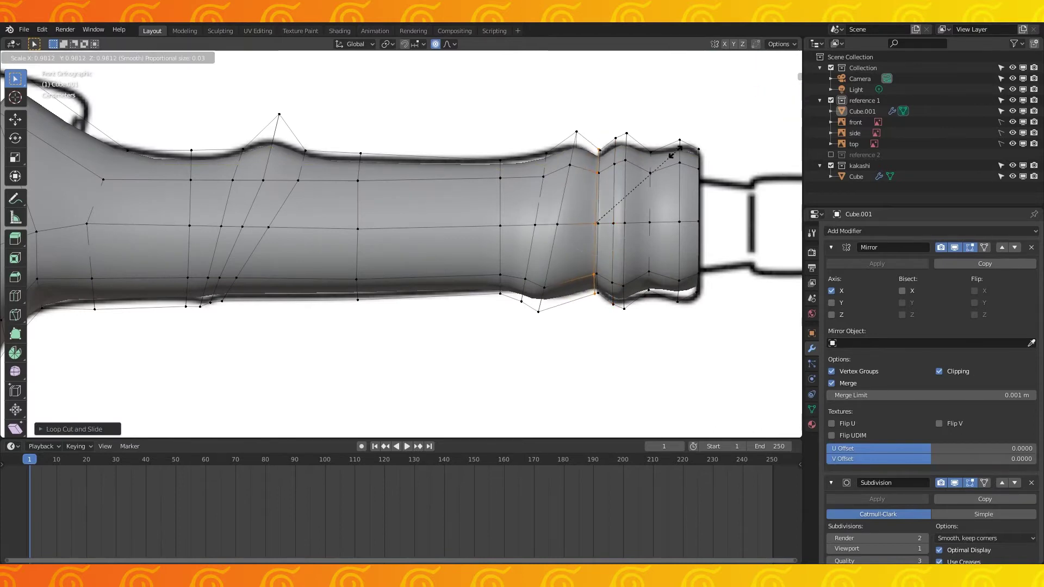
{"action": "right_click", "coordinate": [681, 153]}
Turn off proportional editing and scale the cuff loops along Y to match the top reference.
{"action": "key", "text": "o"}
{"action": "key", "text": "g"}
{"action": "left_click", "coordinate": [686, 155]}
{"action": "key", "text": "g"}
{"action": "left_click", "coordinate": [688, 157]}
{"action": "key", "text": "KP_7"}
{"action": "key", "text": "s"}
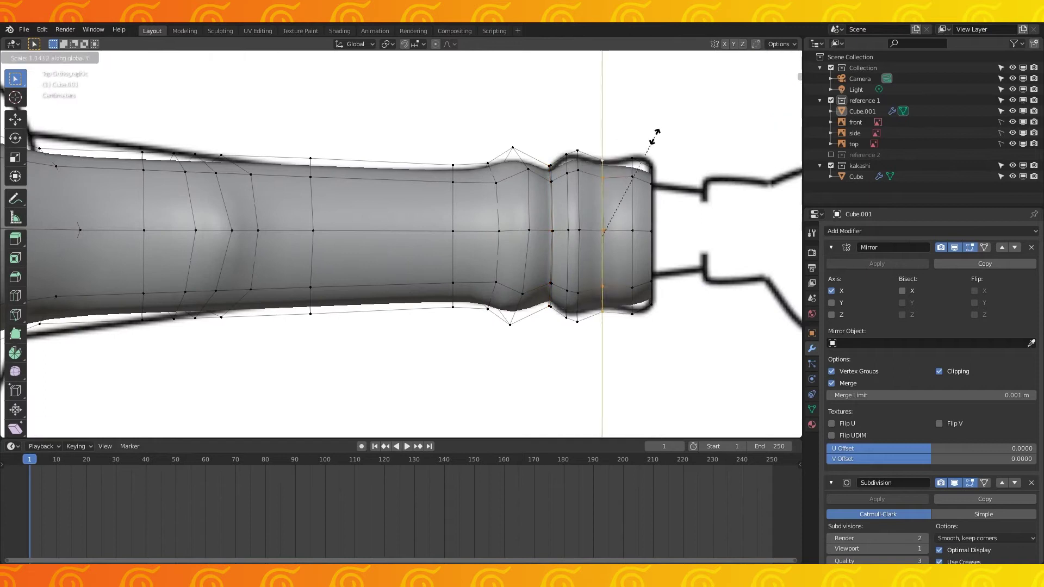
{"action": "key", "text": "KP_1"}
{"action": "left_click", "coordinate": [721, 146]}
Add an edge loop close to the cuff's open end and scale it up to sharpen the rim.
{"action": "key", "text": "ctrl+r"}
{"action": "left_click", "coordinate": [642, 161]}
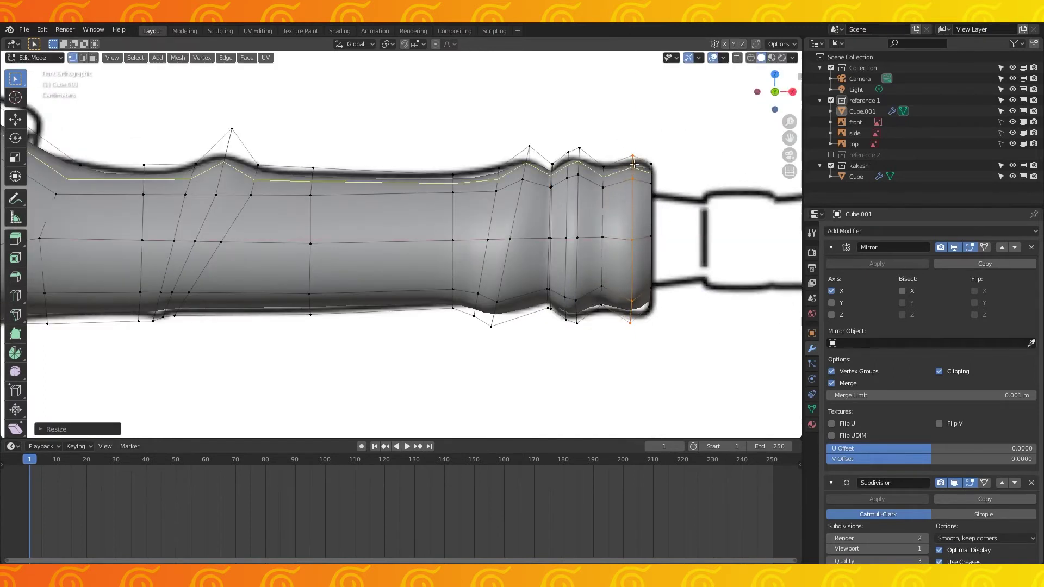
{"action": "key", "text": "s"}
{"action": "left_click", "coordinate": [676, 109]}
Extrude the edge loop at the cuff's open end and scale it inward to form a rim.
{"action": "middle_click_drag", "start_coordinate": [676, 103], "coordinate": [517, 163]}
{"action": "scroll", "coordinate": [517, 163], "scroll_direction": "down", "scroll_amount": 2}
{"action": "left_click", "coordinate": [481, 226], "text": "alt"}
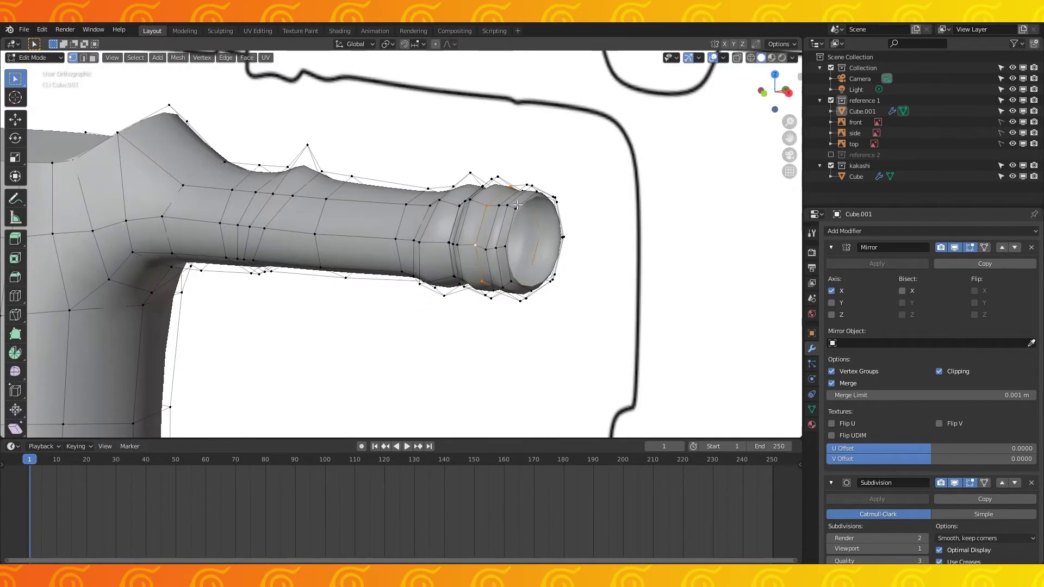
{"action": "key", "text": "e"}
{"action": "key", "text": "s"}
{"action": "left_click", "coordinate": [612, 211]}
{"action": "middle_click_drag", "start_coordinate": [612, 211], "coordinate": [634, 216]}
{"action": "key", "text": "KP_1"}
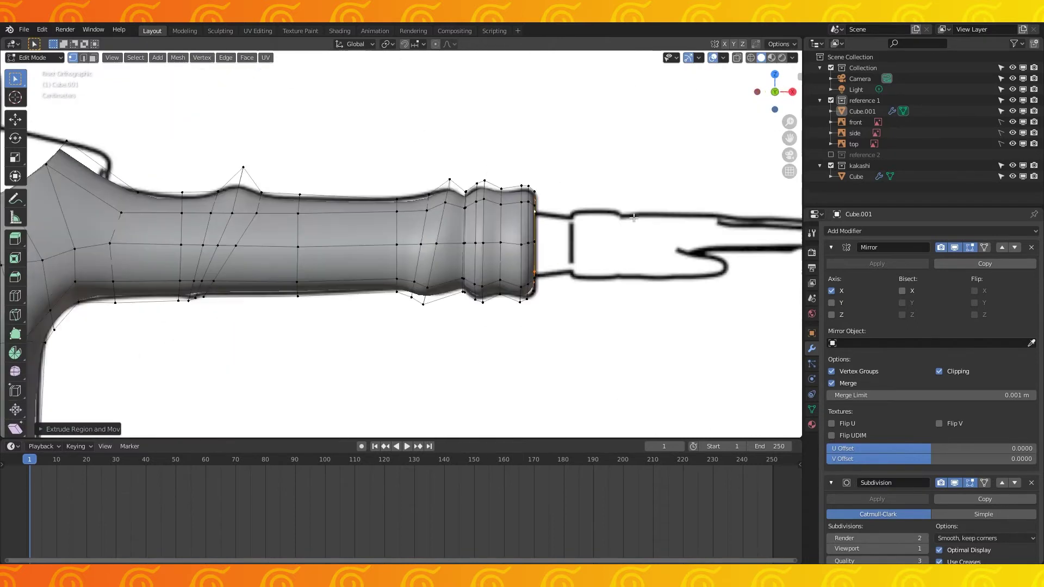
Move the extruded rim back inside the sleeve along X and scale it down.
{"action": "key", "text": "alt+z"}
{"action": "scroll", "coordinate": [633, 217], "scroll_direction": "up", "scroll_amount": 2}
{"action": "key", "text": "g"}
{"action": "key", "text": "x"}
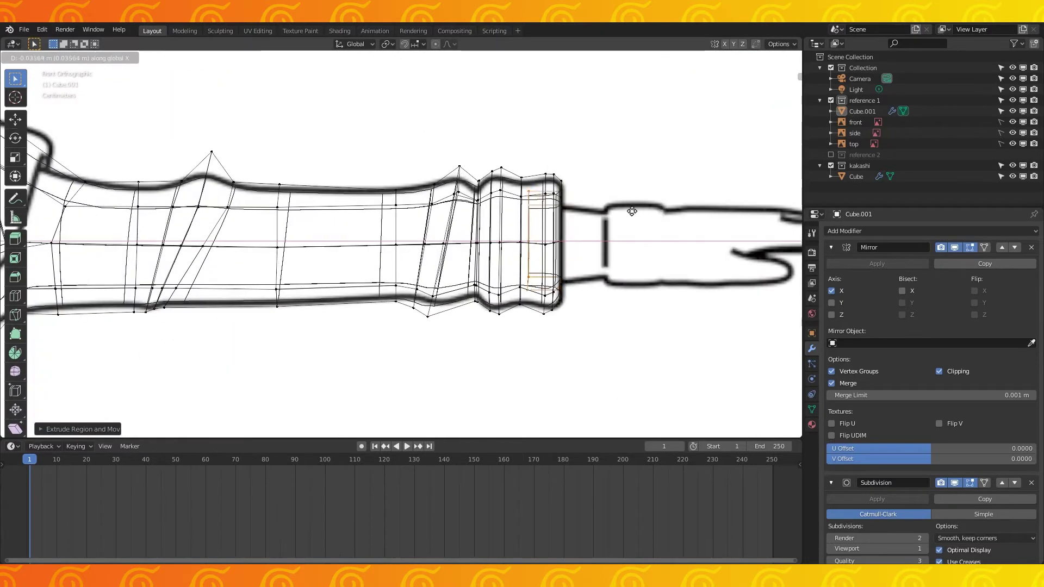
{"action": "left_click", "coordinate": [606, 213]}
{"action": "key", "text": "s"}
{"action": "left_click", "coordinate": [514, 240]}
{"action": "key", "text": "alt+z"}
{"action": "key", "text": "Tab"}
{"action": "scroll", "coordinate": [470, 253], "scroll_direction": "down", "scroll_amount": 6}
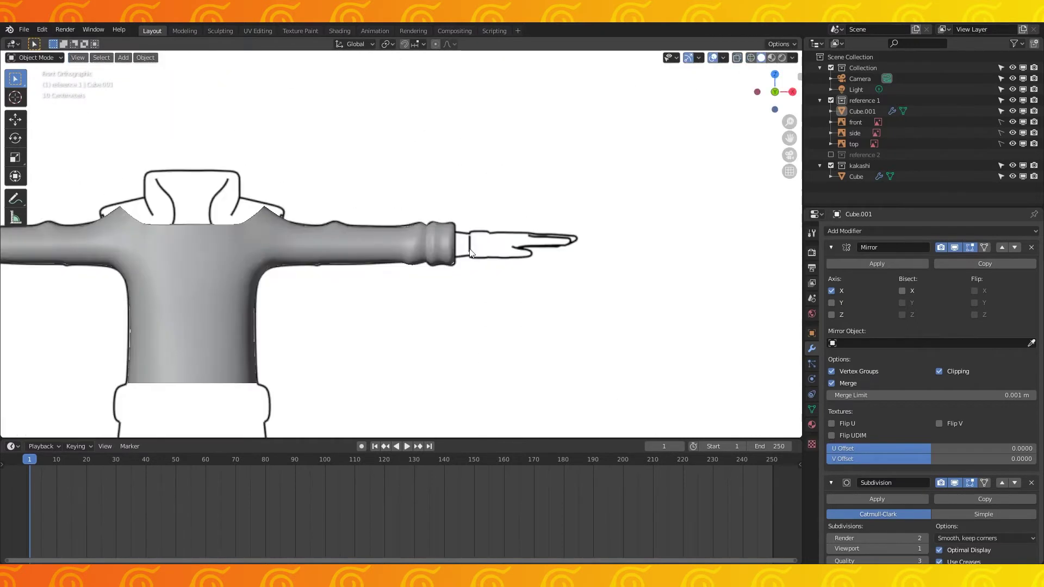
Move the torso's bottom edge vertices onto the reference outline in side view.
{"action": "key", "text": "KP_3"}
{"action": "left_click", "coordinate": [438, 237]}
{"action": "key", "text": "Tab"}
{"action": "key", "text": "shift+z"}
{"action": "scroll", "coordinate": [435, 245], "scroll_direction": "up", "scroll_amount": 6}
{"action": "middle_click_drag", "start_coordinate": [413, 218], "coordinate": [418, 265], "text": "shift"}
{"action": "key", "text": "g"}
{"action": "scroll", "coordinate": [376, 346], "scroll_direction": "down", "scroll_amount": 2}
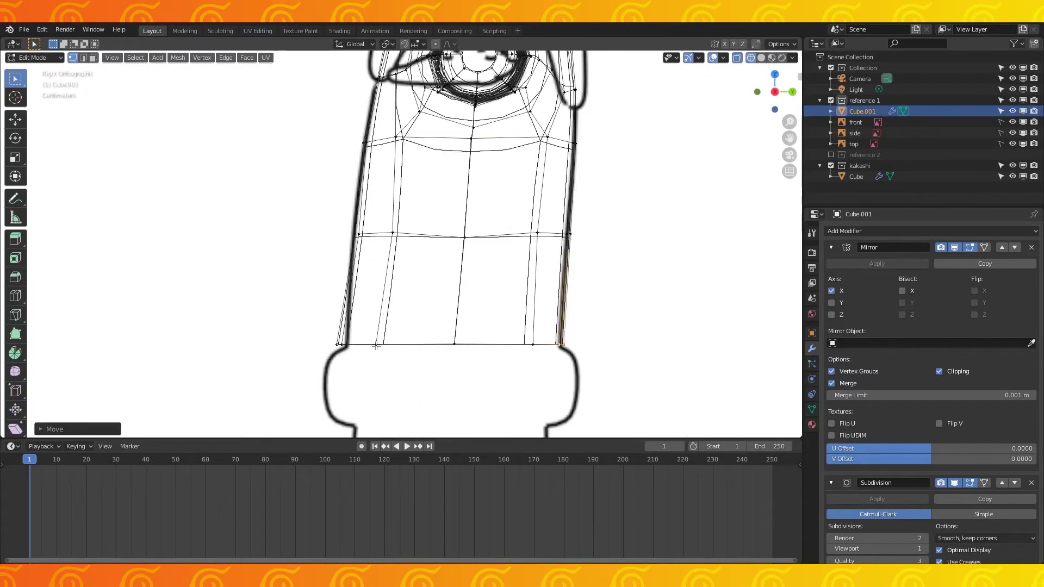
Extrude the torso's bottom edge loop down along Z to the lower edge of the drawn waistband.
{"action": "key", "text": "KP_1"}
{"action": "key", "text": "alt+z"}
{"action": "scroll", "coordinate": [711, 128], "scroll_direction": "down", "scroll_amount": 4}
{"action": "scroll", "coordinate": [682, 222], "scroll_direction": "up", "scroll_amount": 3}
{"action": "scroll", "coordinate": [454, 300], "scroll_direction": "down", "scroll_amount": 2, "text": "shift"}
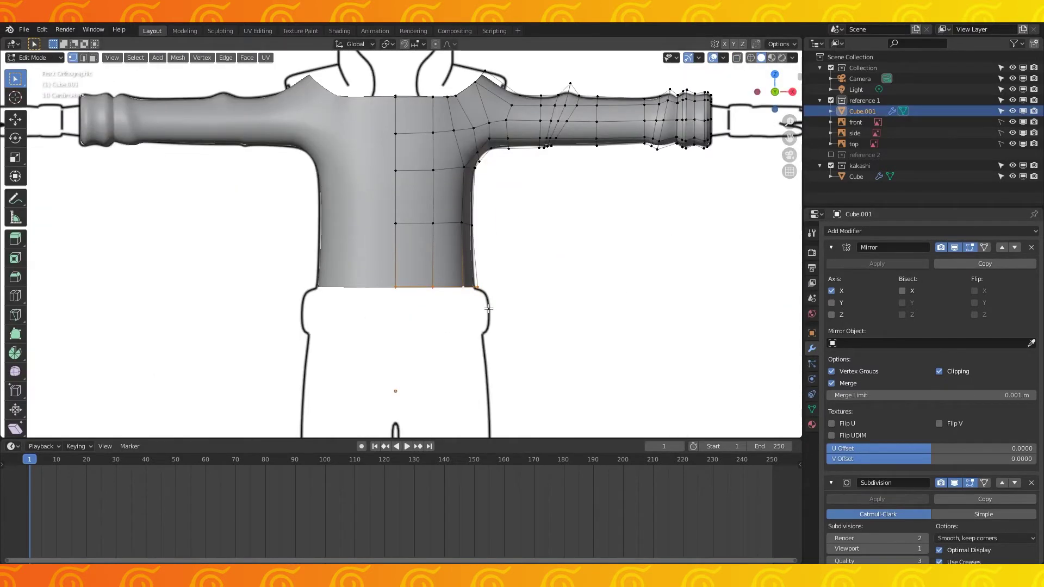
{"action": "key", "text": "e"}
{"action": "key", "text": "z"}
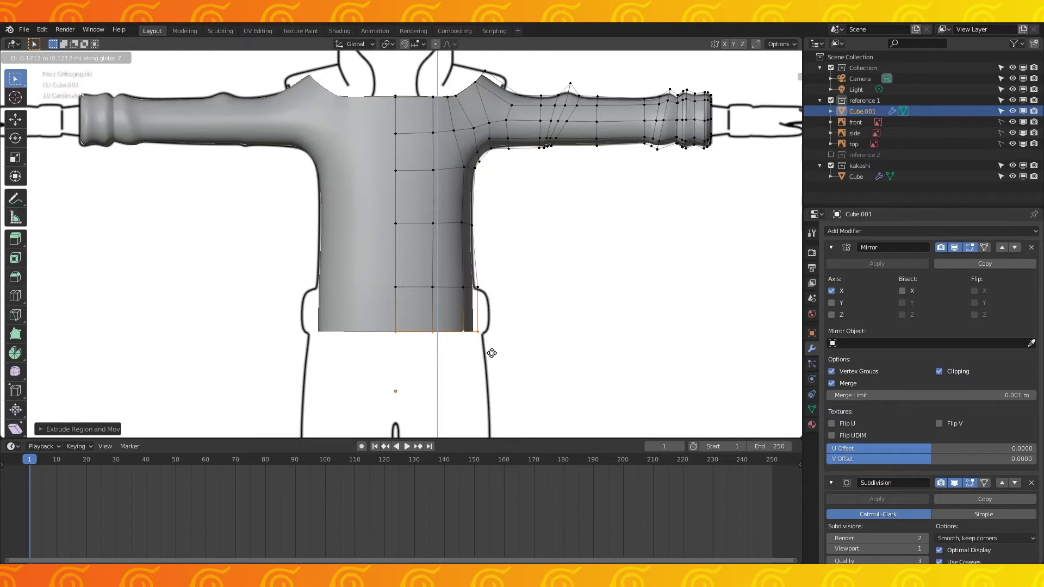
{"action": "left_click", "coordinate": [492, 353]}
Add two edge loops around the waistband section and scale them apart along Z toward its upper and lower edges.
{"action": "scroll", "coordinate": [492, 353], "scroll_direction": "up", "scroll_amount": 3}
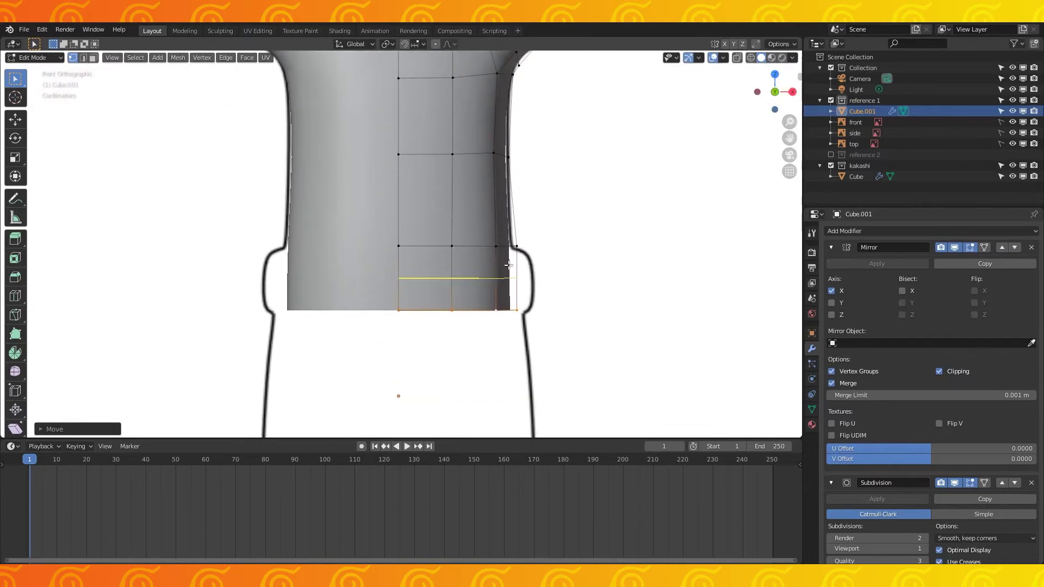
{"action": "left_click", "coordinate": [504, 270]}
{"action": "right_click", "coordinate": [503, 271]}
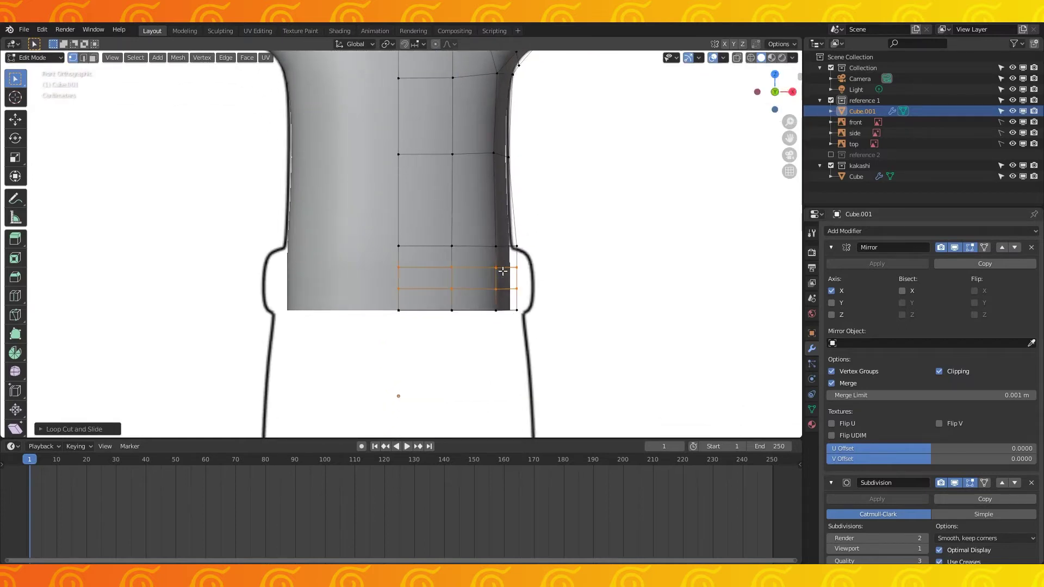
{"action": "key", "text": "z"}
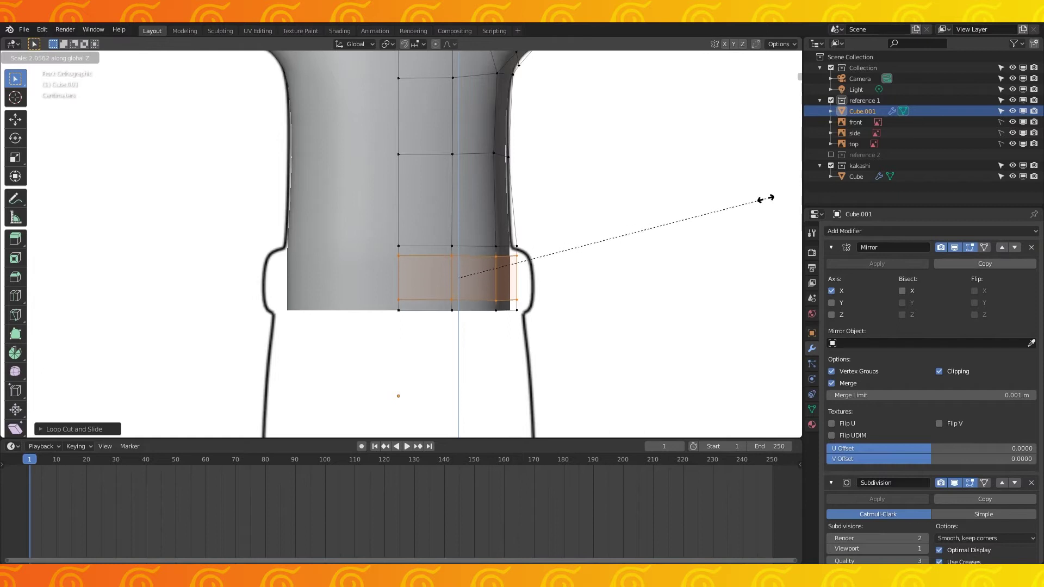
{"action": "left_click", "coordinate": [761, 200]}
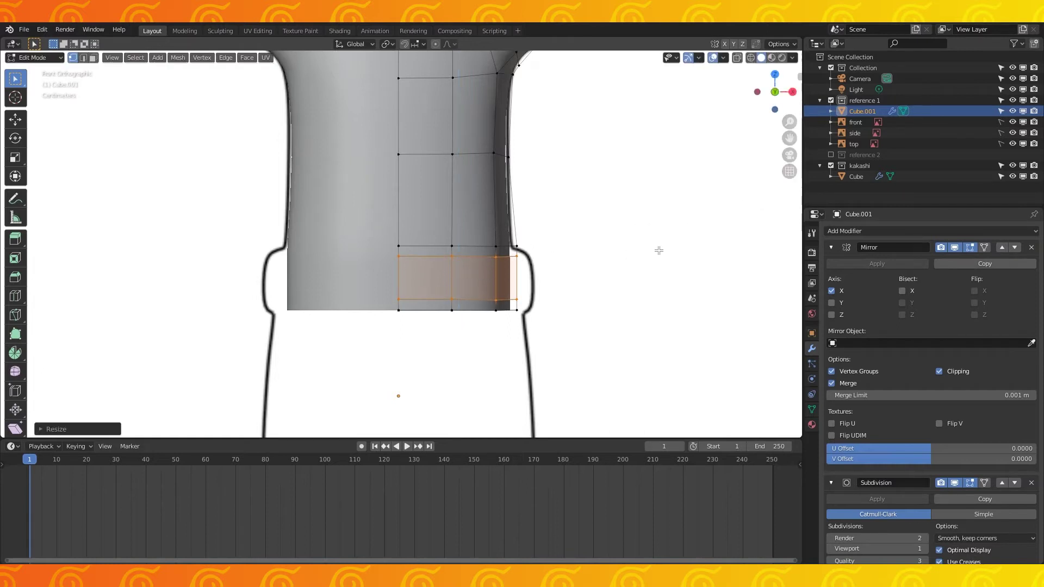
Scale the two waistband loops outward along X and Y so the band bulges to the reference outline in front and side views.
{"action": "key", "text": "s"}
{"action": "key", "text": "x"}
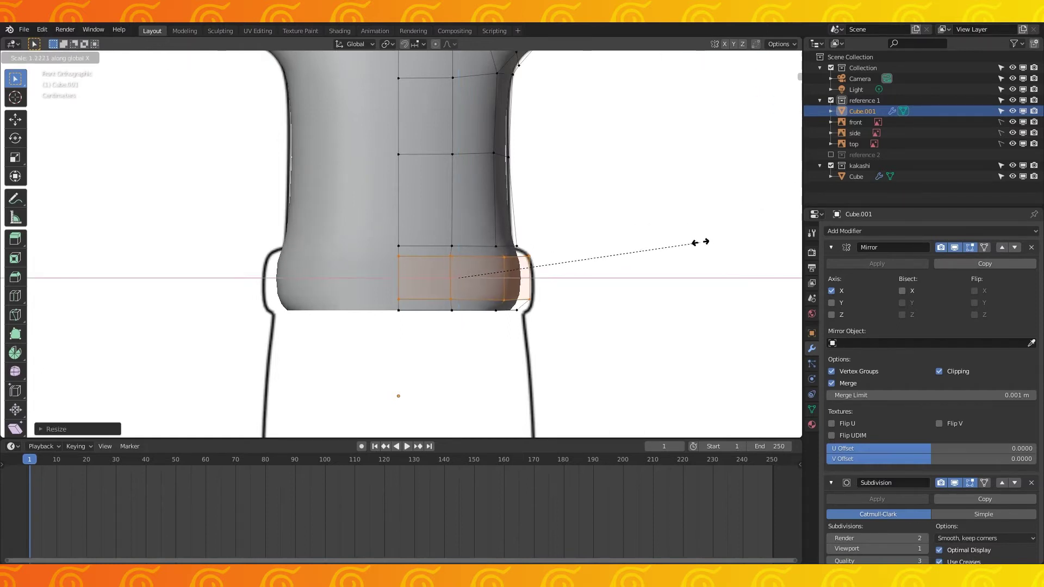
{"action": "left_click", "coordinate": [741, 240]}
{"action": "key", "text": "KP_3"}
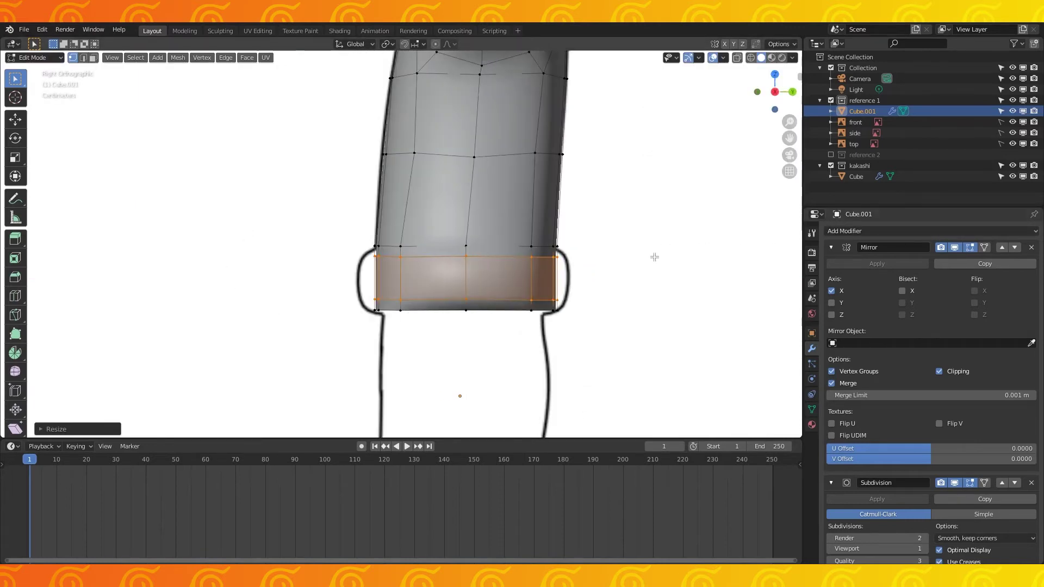
{"action": "key", "text": "s"}
{"action": "key", "text": "y"}
{"action": "left_click", "coordinate": [718, 272]}
{"action": "key", "text": "KP_1"}
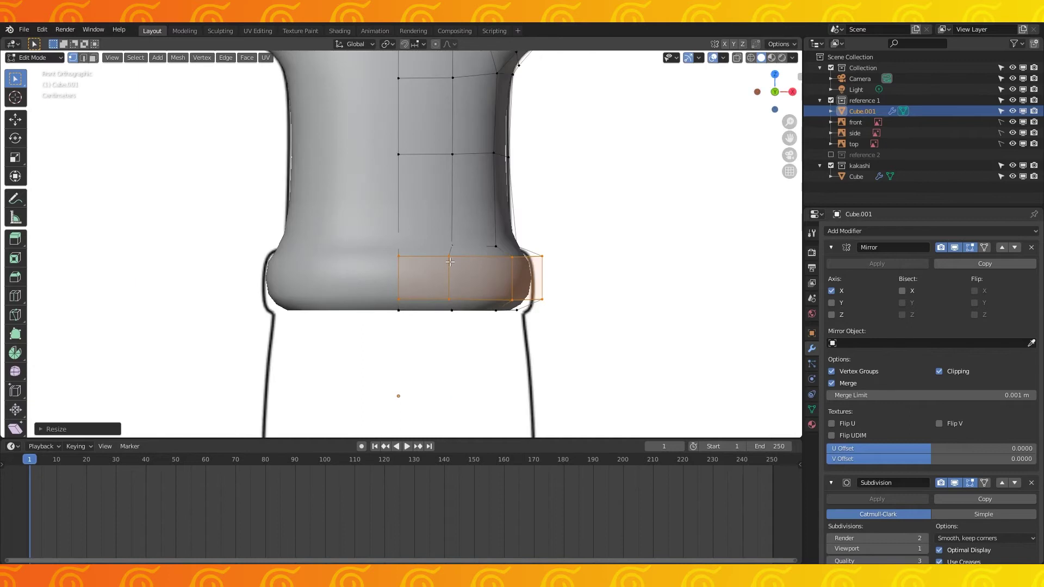
Add an edge loop on the torso above the waistband and slide it down close to the band's upper seam.
{"action": "key", "text": "shift+z"}
{"action": "scroll", "coordinate": [615, 218], "scroll_direction": "up", "scroll_amount": 1}
{"action": "left_click", "coordinate": [511, 180]}
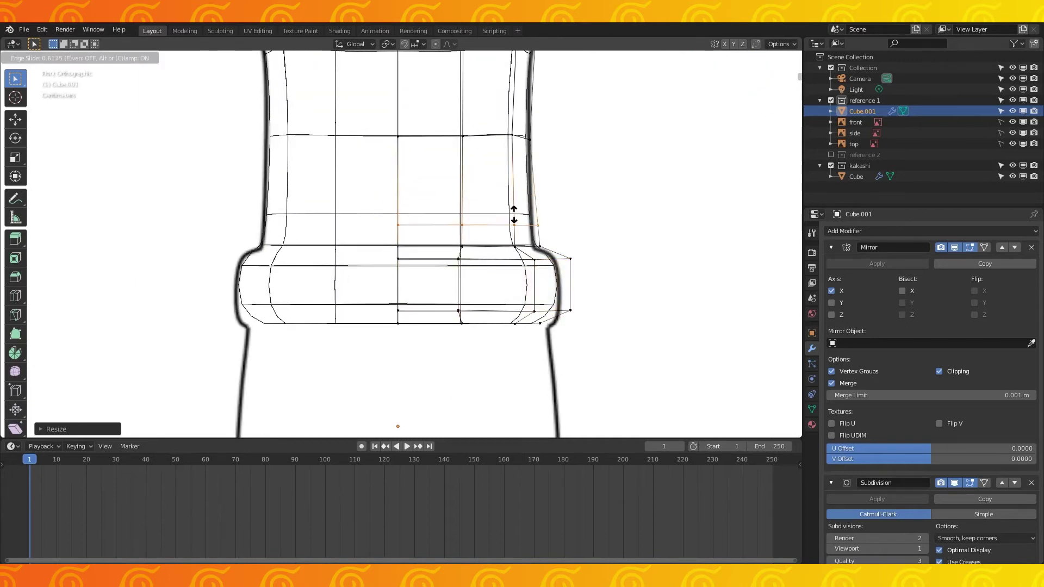
{"action": "left_click", "coordinate": [514, 235]}
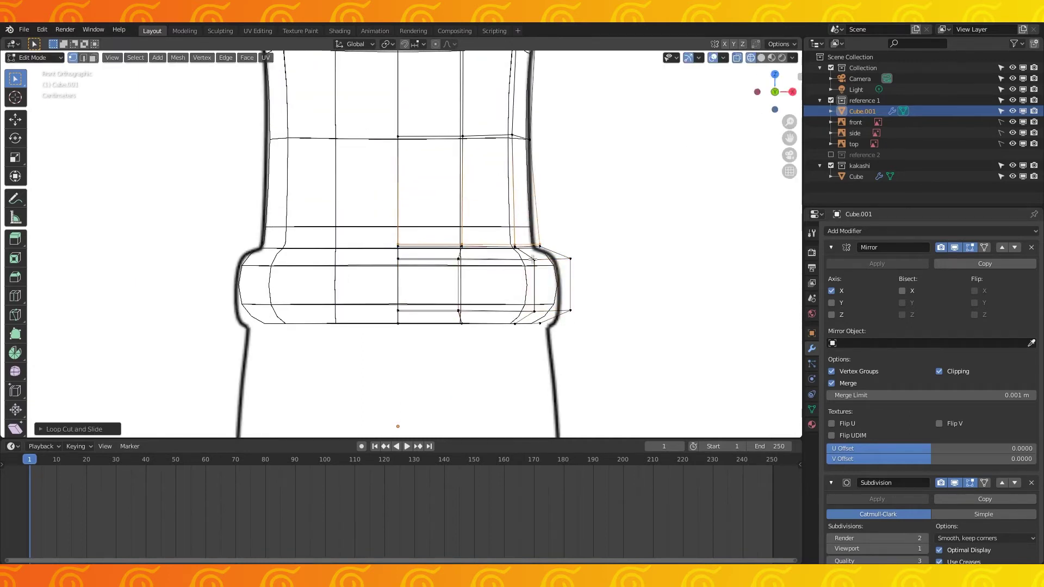
Scale the waistband's bottom edge loop outward along X and Y to fit the front and side references.
{"action": "left_click", "coordinate": [531, 322], "text": "alt"}
{"action": "key", "text": "s"}
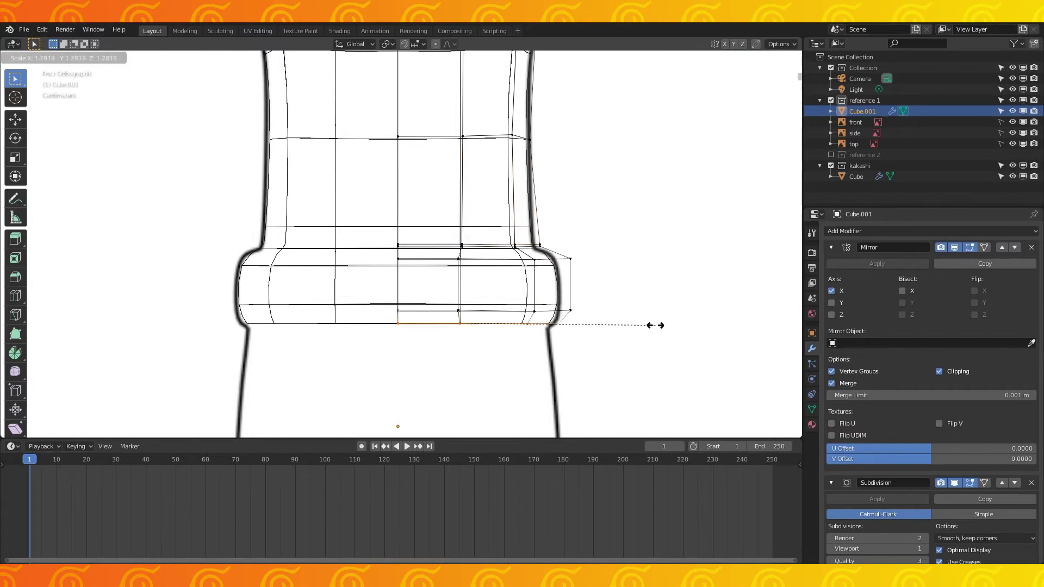
{"action": "left_click", "coordinate": [650, 325]}
{"action": "key", "text": "KP_3"}
{"action": "key", "text": "KP_1"}
{"action": "key", "text": "s"}
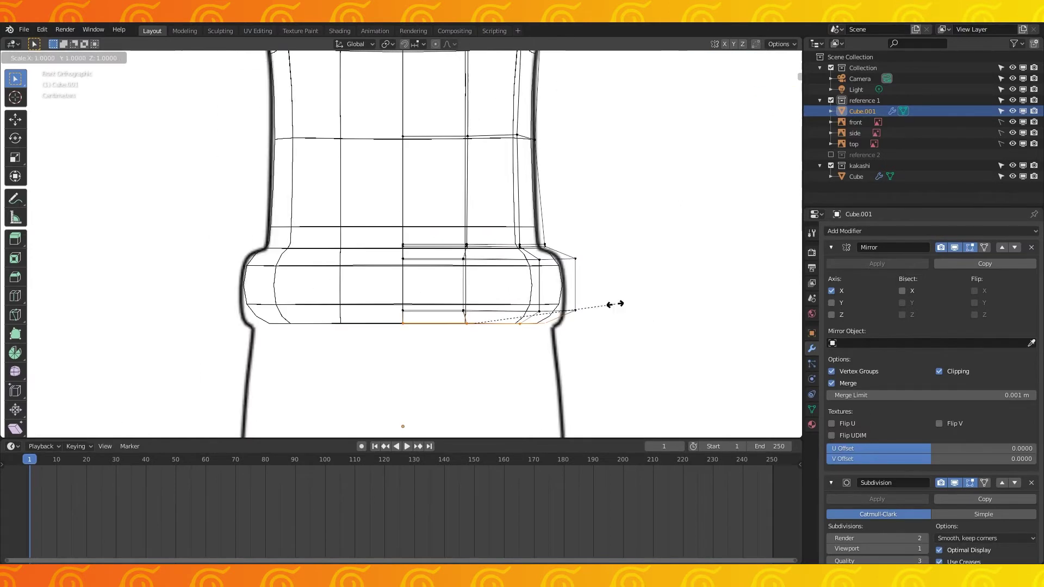
{"action": "key", "text": "x"}
{"action": "left_click", "coordinate": [654, 302]}
{"action": "key", "text": "KP_3"}
{"action": "key", "text": "s"}
{"action": "key", "text": "y"}
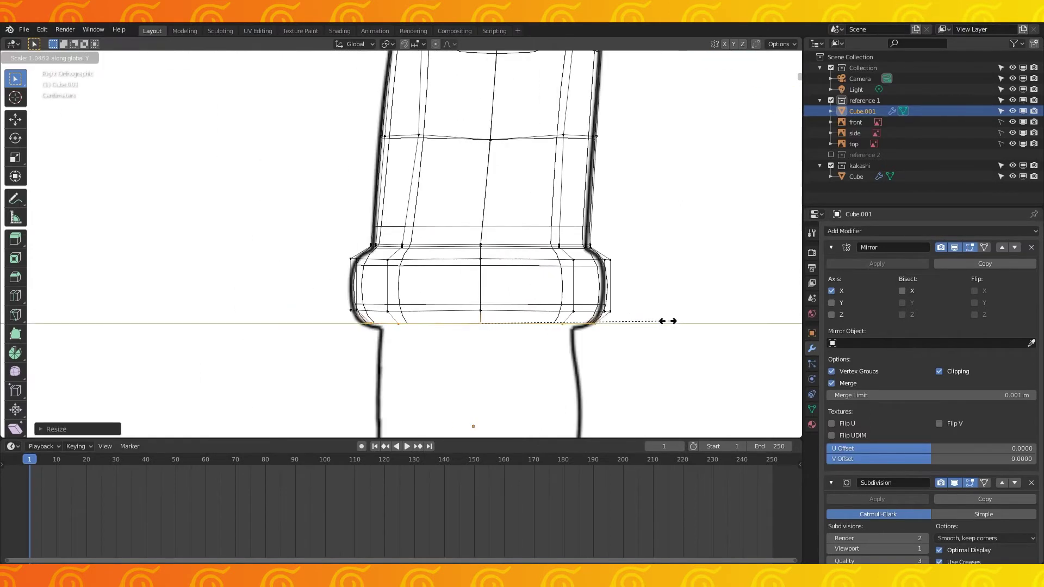
{"action": "key", "text": "KP_1"}
Extrude the waistband's bottom edge loop in place and scale the extruded loop along X.
{"action": "left_click", "coordinate": [620, 326]}
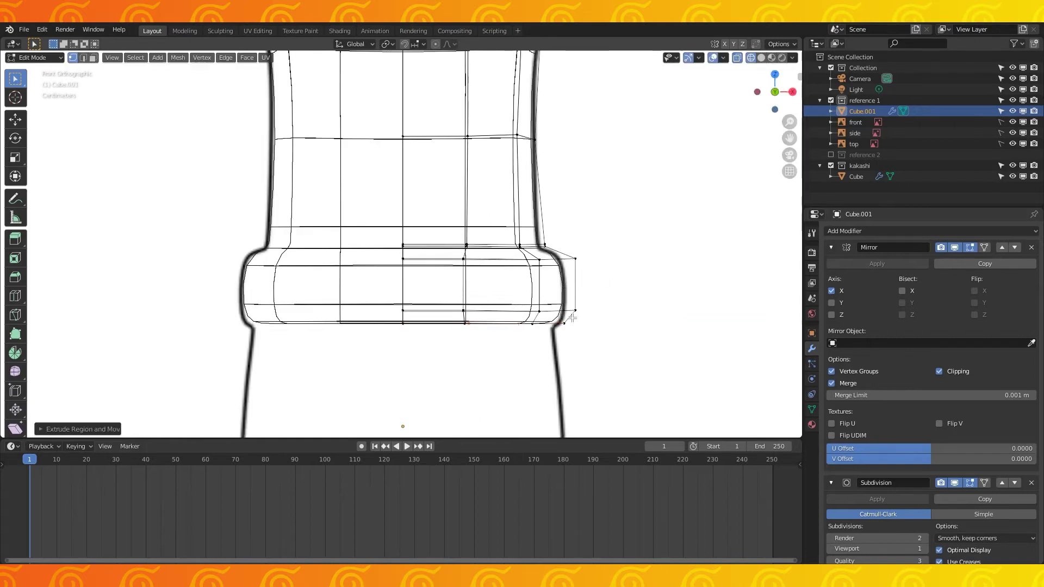
{"action": "key", "text": "s"}
{"action": "key", "text": "x"}
{"action": "left_click", "coordinate": [641, 323]}
{"action": "key", "text": "KP_3"}
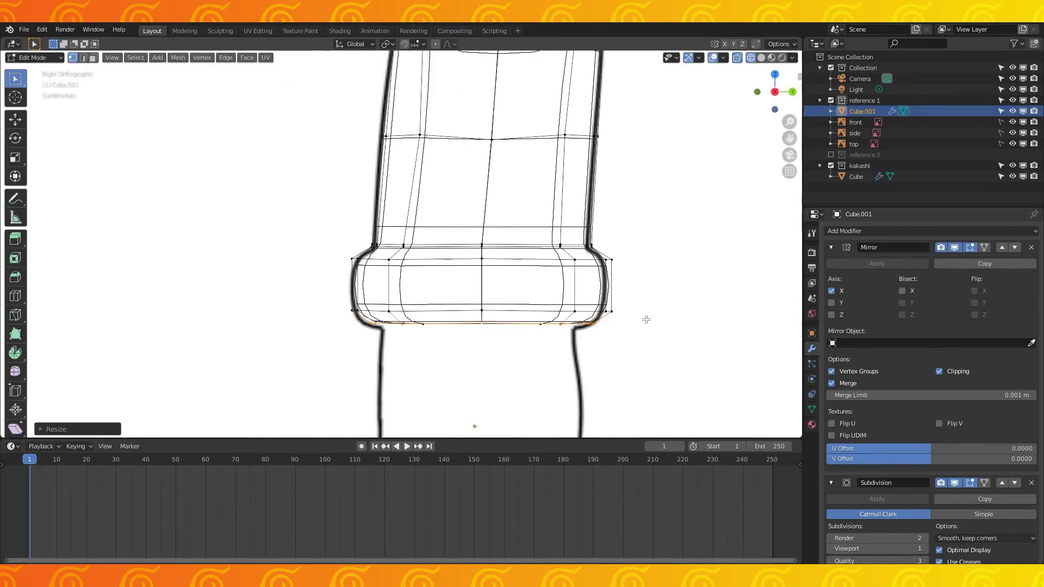
Move the waistband's bottom edge loops down along Z onto the lower outline in side view.
{"action": "key", "text": "a"}
{"action": "left_click", "coordinate": [557, 325]}
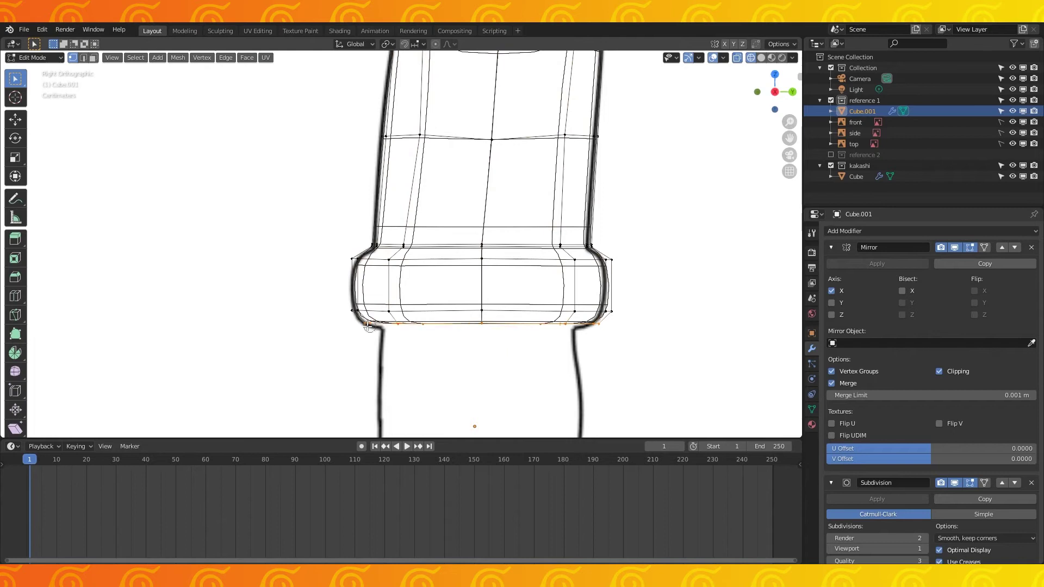
{"action": "key", "text": "g"}
{"action": "key", "text": "z"}
{"action": "left_click", "coordinate": [521, 322]}
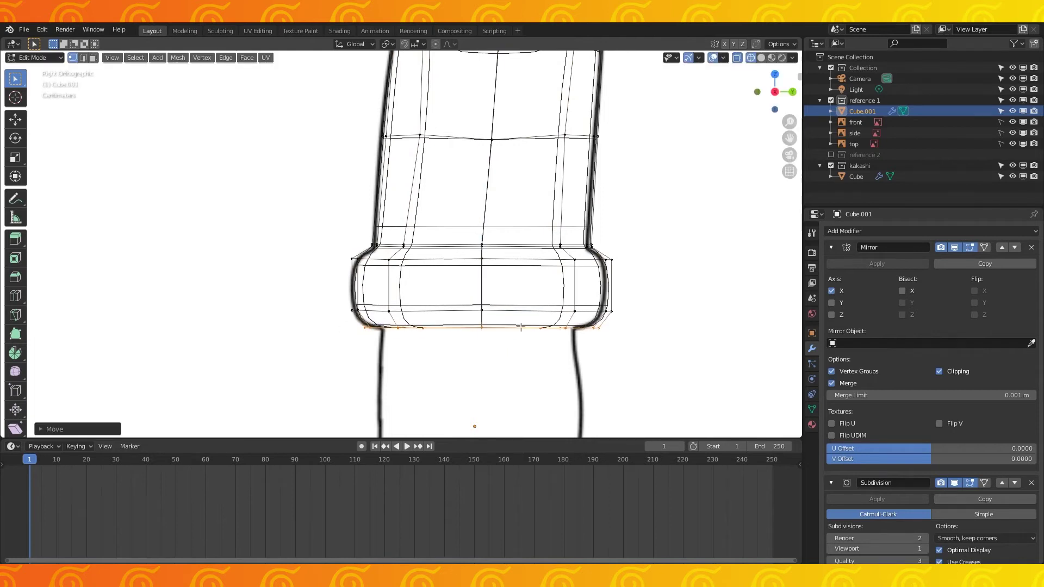
Slide the edge loop beside the waistband's upper seam toward the band in shaded view.
{"action": "scroll", "coordinate": [541, 309], "scroll_direction": "up", "scroll_amount": 2}
{"action": "middle_click_drag", "start_coordinate": [541, 309], "coordinate": [576, 313]}
{"action": "key", "text": "shift+z"}
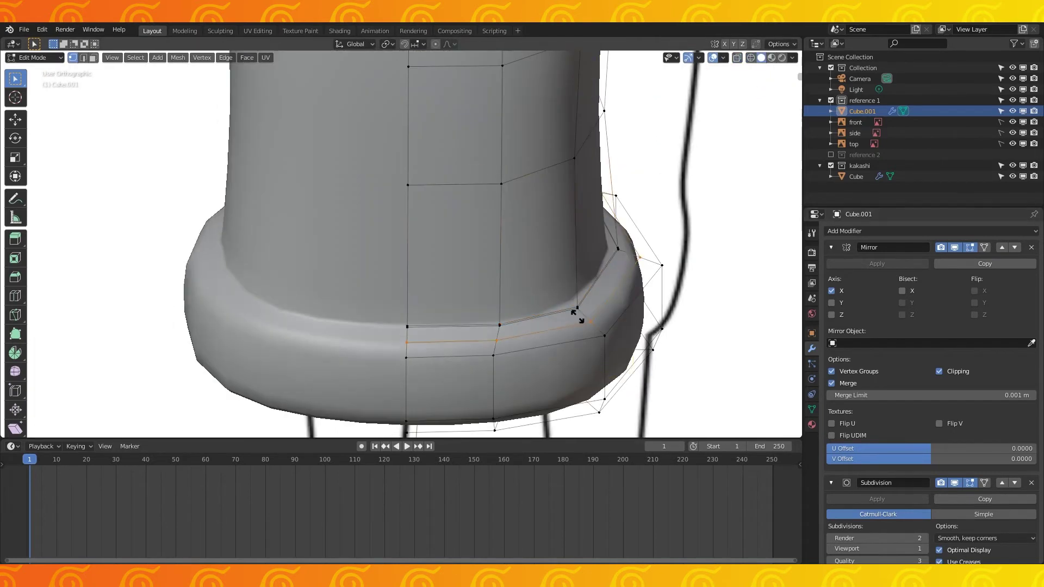
{"action": "key", "text": "g"}
{"action": "key", "text": "g"}
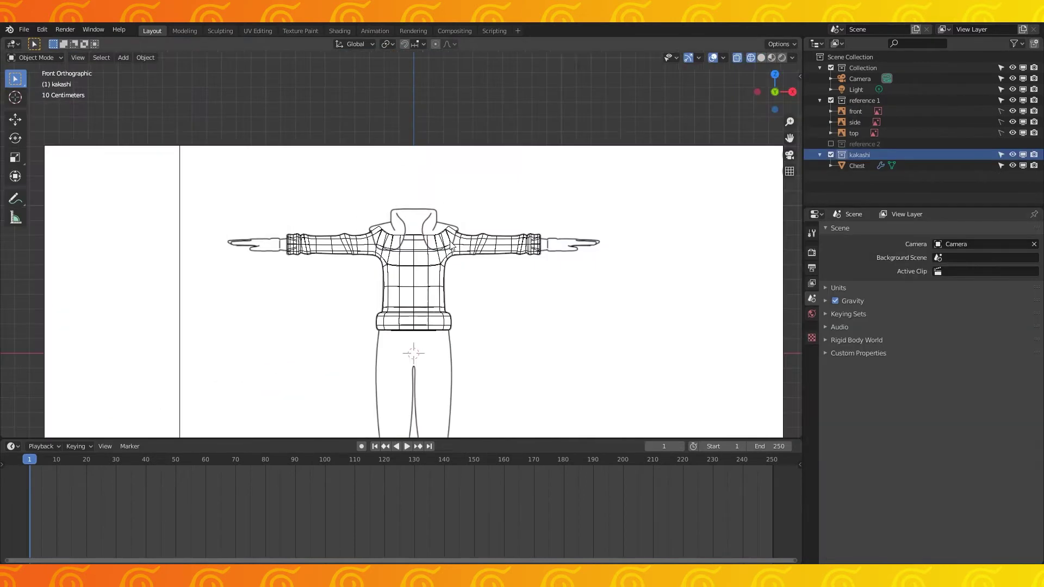
Add a mesh circle with 16 vertices and a 1 m radius at the world origin in the kakashi collection.
{"action": "scroll", "coordinate": [451, 247], "scroll_direction": "up", "scroll_amount": 3}
{"action": "key", "text": "shift+a"}
{"action": "mouse_move", "coordinate": [458, 239]}
{"action": "left_click", "coordinate": [501, 257]}
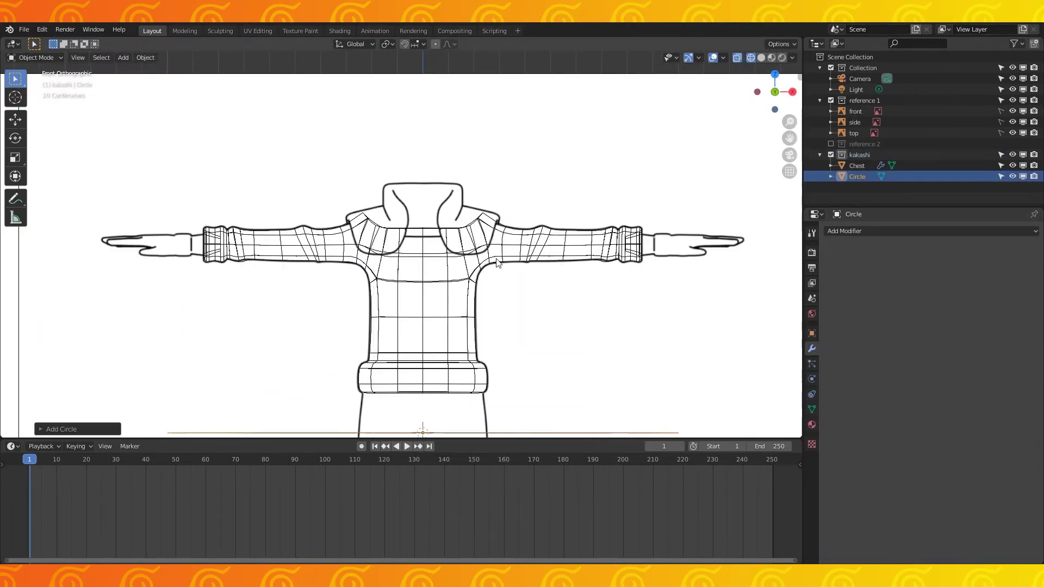
{"action": "left_click", "coordinate": [62, 429]}
{"action": "left_click", "coordinate": [162, 311]}
Raise the circle along Z to the drawn collar and scale it to 0.115.
{"action": "scroll", "coordinate": [384, 343], "scroll_direction": "down", "scroll_amount": 2}
{"action": "middle_click_drag", "start_coordinate": [385, 344], "coordinate": [386, 317], "text": "shift"}
{"action": "key", "text": "g"}
{"action": "key", "text": "z"}
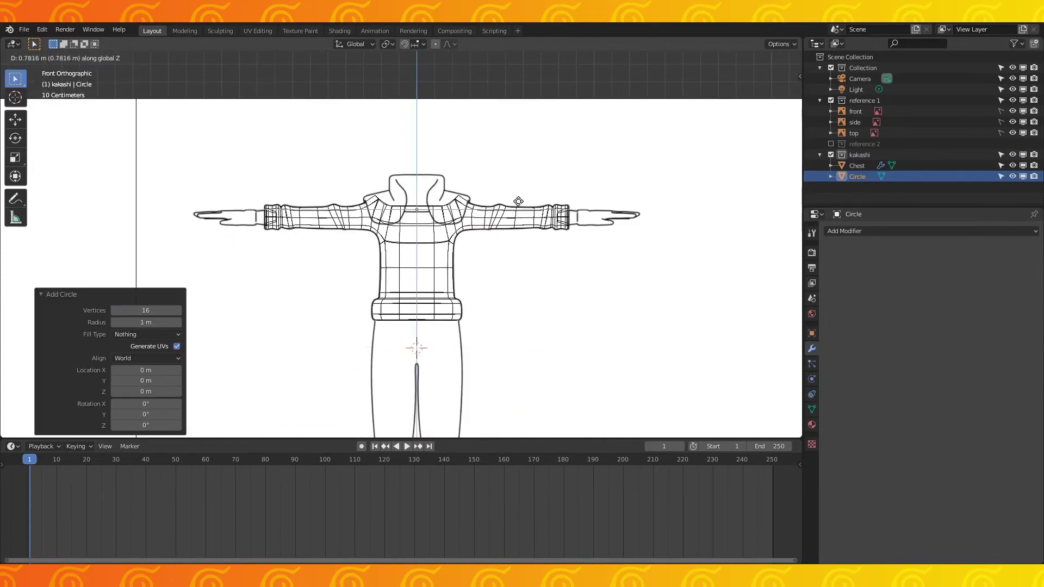
{"action": "left_click", "coordinate": [707, 179]}
{"action": "key", "text": "s"}
{"action": "left_click", "coordinate": [454, 185]}
In top view, rescale the circle toward the collar drawing and move it 0.037248 m along Y.
{"action": "key", "text": "KP_7"}
{"action": "scroll", "coordinate": [455, 281], "scroll_direction": "up", "scroll_amount": 3}
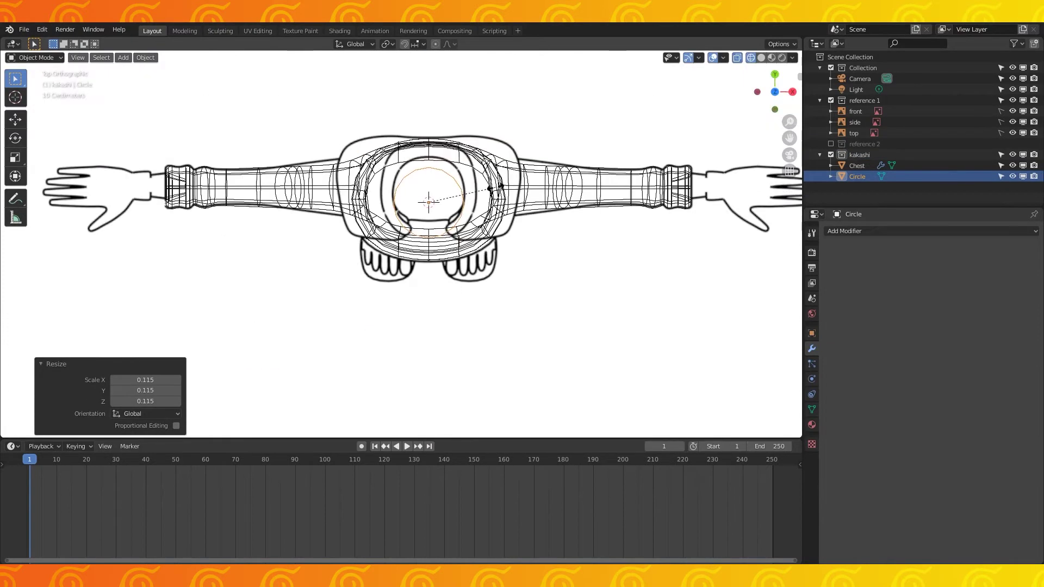
{"action": "left_click", "coordinate": [512, 183]}
{"action": "key", "text": "g"}
{"action": "key", "text": "y"}
{"action": "left_click", "coordinate": [513, 173]}
Hide the Chest object and scale the circle by 1.134 to match the collar's outer outline in top view.
{"action": "left_click", "coordinate": [1013, 165]}
{"action": "scroll", "coordinate": [602, 195], "scroll_direction": "up", "scroll_amount": 2}
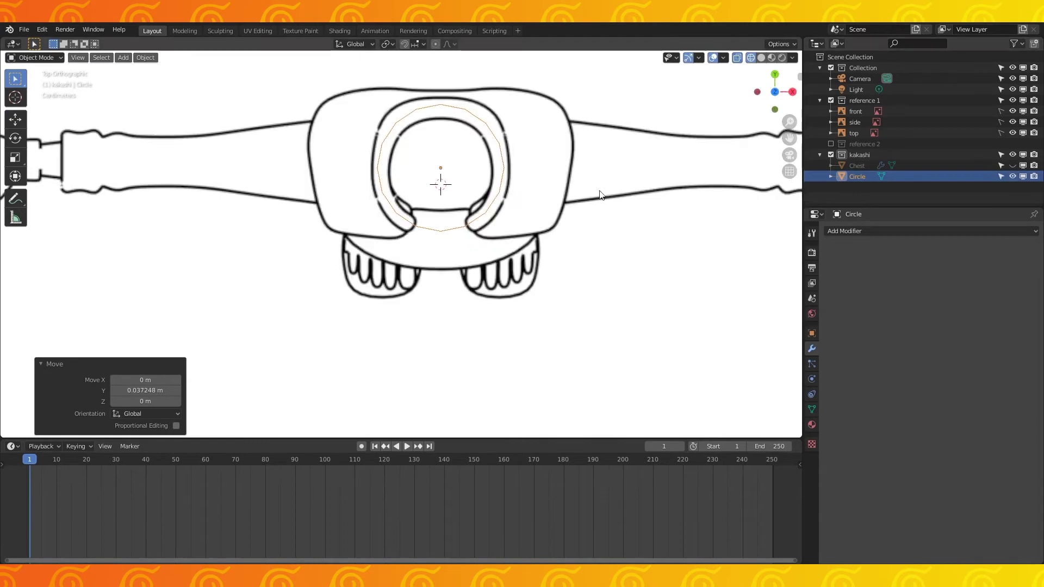
{"action": "scroll", "coordinate": [600, 195], "scroll_direction": "up", "scroll_amount": 2}
{"action": "key", "text": "s"}
{"action": "left_click", "coordinate": [544, 185]}
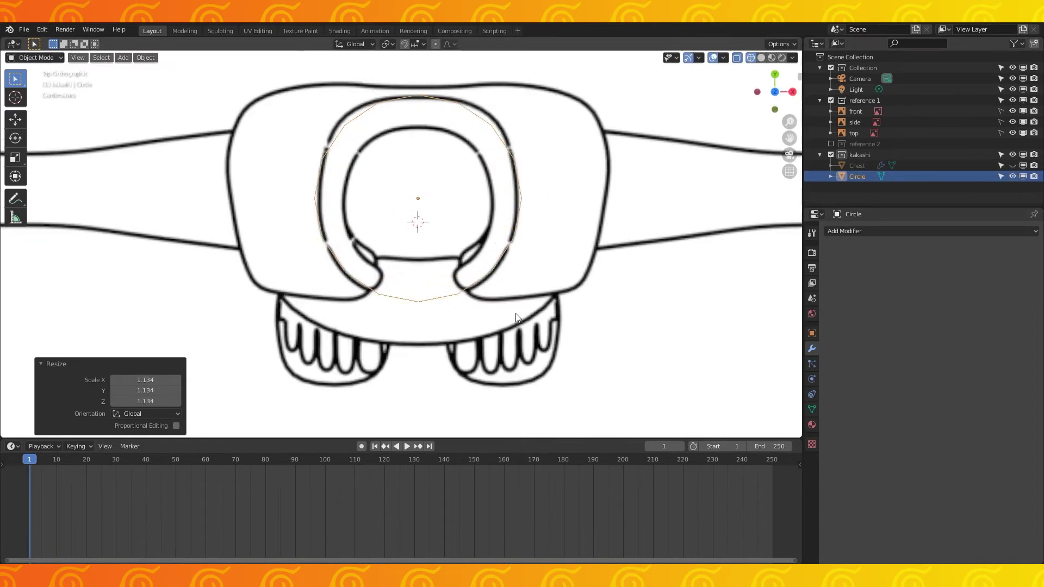
Rip the circle open at its front vertex and delete the half on the negative X side.
{"action": "key", "text": "Tab"}
{"action": "key", "text": "v"}
{"action": "left_click", "coordinate": [472, 298]}
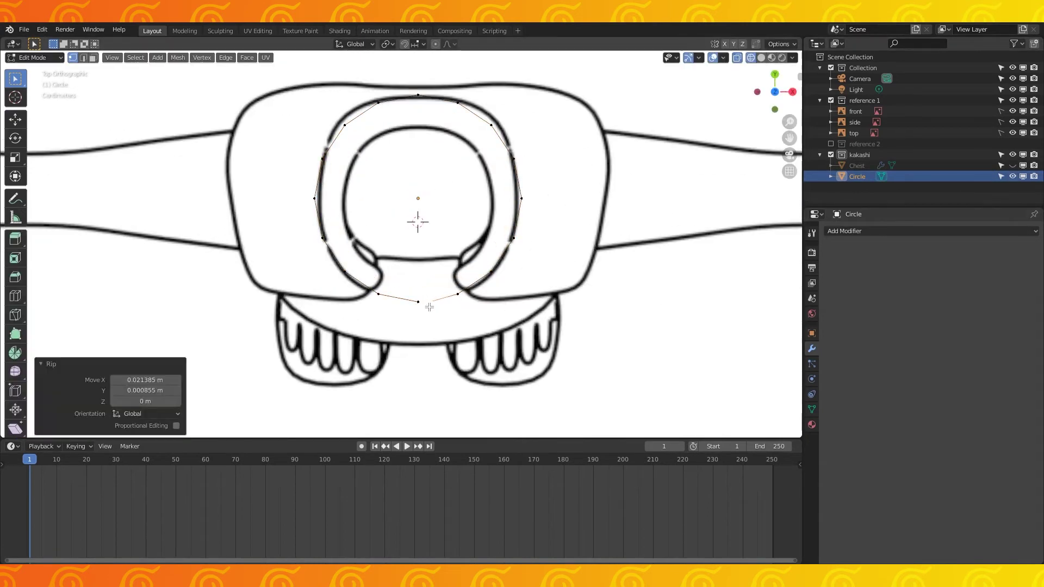
{"action": "key", "text": "c"}
{"action": "left_click_drag", "start_coordinate": [418, 302], "coordinate": [320, 215]}
{"action": "key", "text": "x"}
{"action": "left_click", "coordinate": [355, 128]}
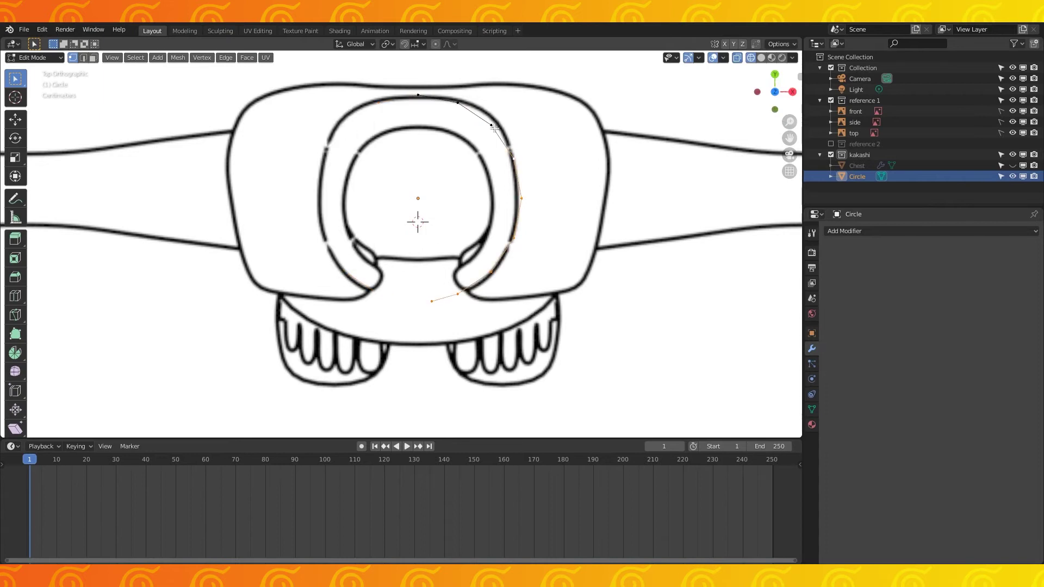
Add a Mirror modifier on the X axis to the half circle and collapse its settings.
{"action": "left_click", "coordinate": [886, 231]}
{"action": "left_click", "coordinate": [759, 403]}
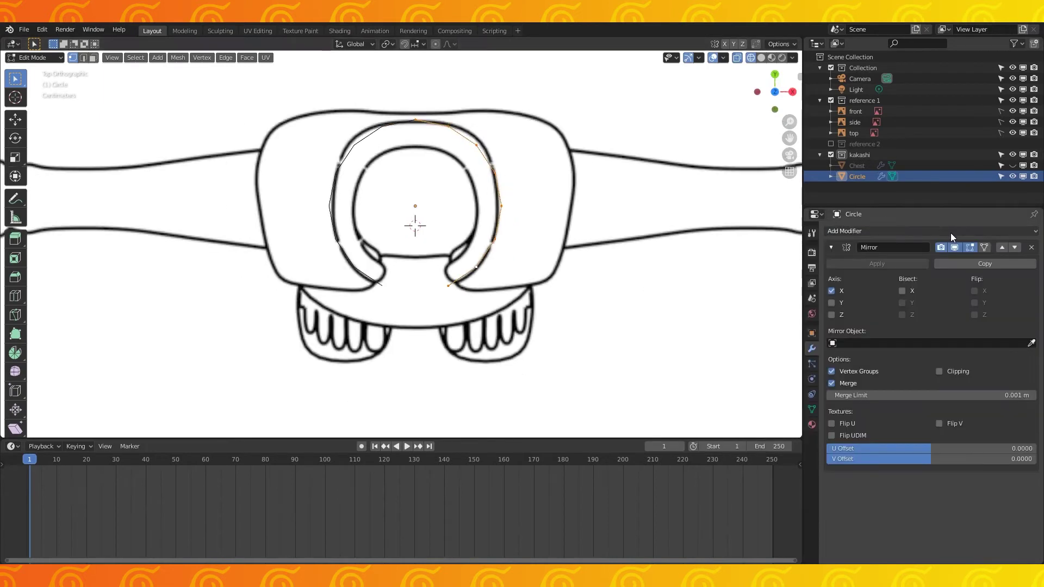
{"action": "left_click", "coordinate": [831, 248]}
Add a Solidify modifier to the collar profile with a thickness of 0.21 m.
{"action": "left_click", "coordinate": [863, 231]}
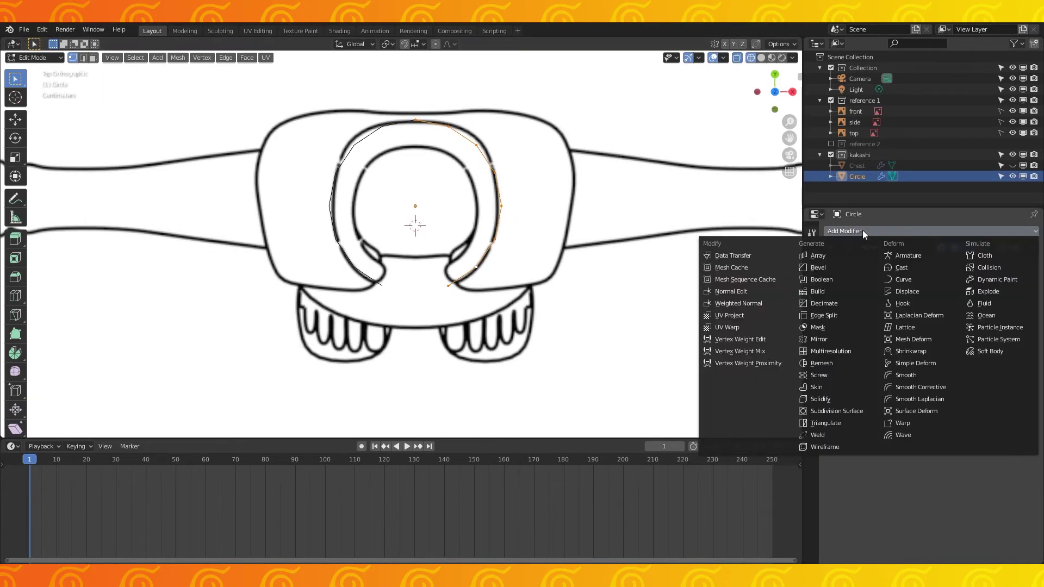
{"action": "left_click", "coordinate": [836, 401]}
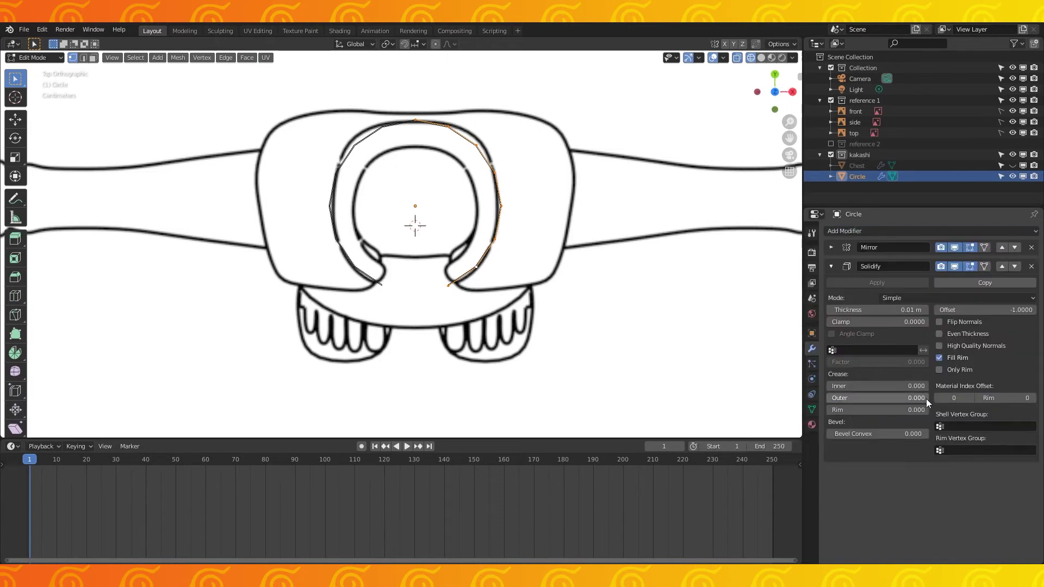
{"action": "left_click_drag", "start_coordinate": [902, 310], "coordinate": [984, 310]}
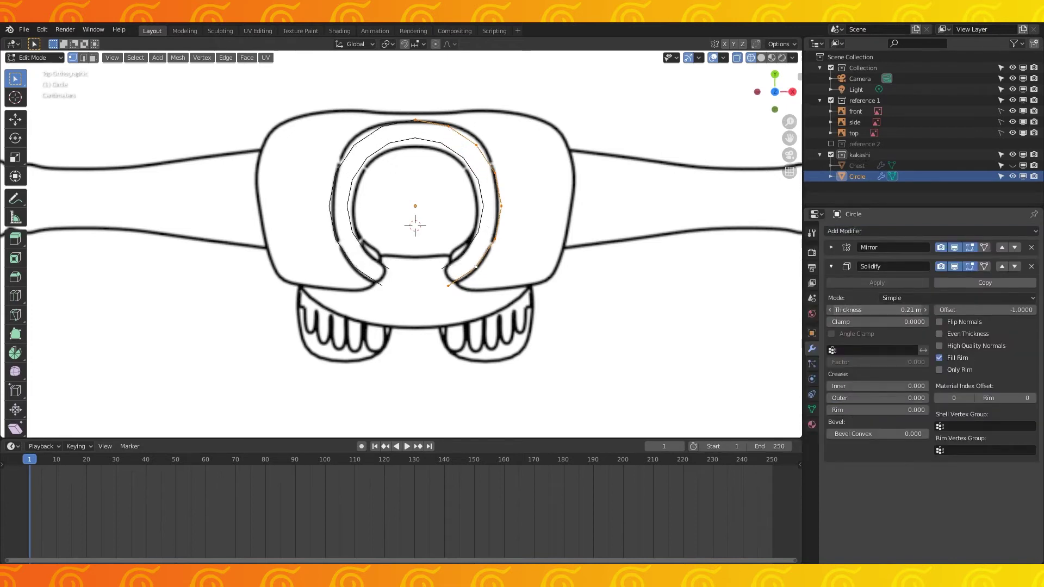
Add a Subdivision Surface modifier to the collar with viewport level 2 and Optimal Display turned off.
{"action": "left_click", "coordinate": [907, 230]}
{"action": "left_click", "coordinate": [841, 410]}
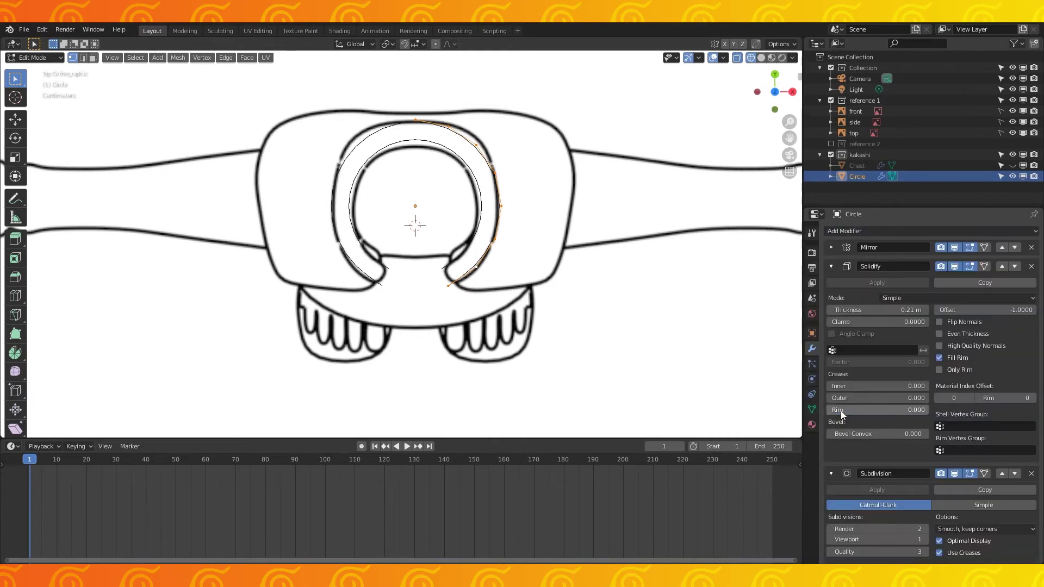
{"action": "left_click", "coordinate": [940, 542]}
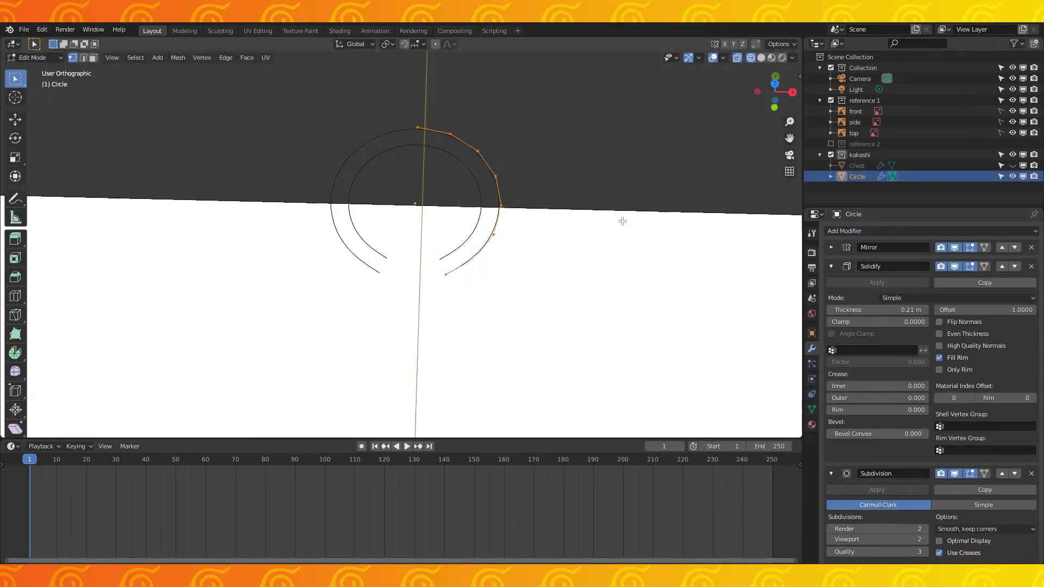
Move the collar profile up along Z to the top edge of the drawn collar in front view.
{"action": "key", "text": "KP_1"}
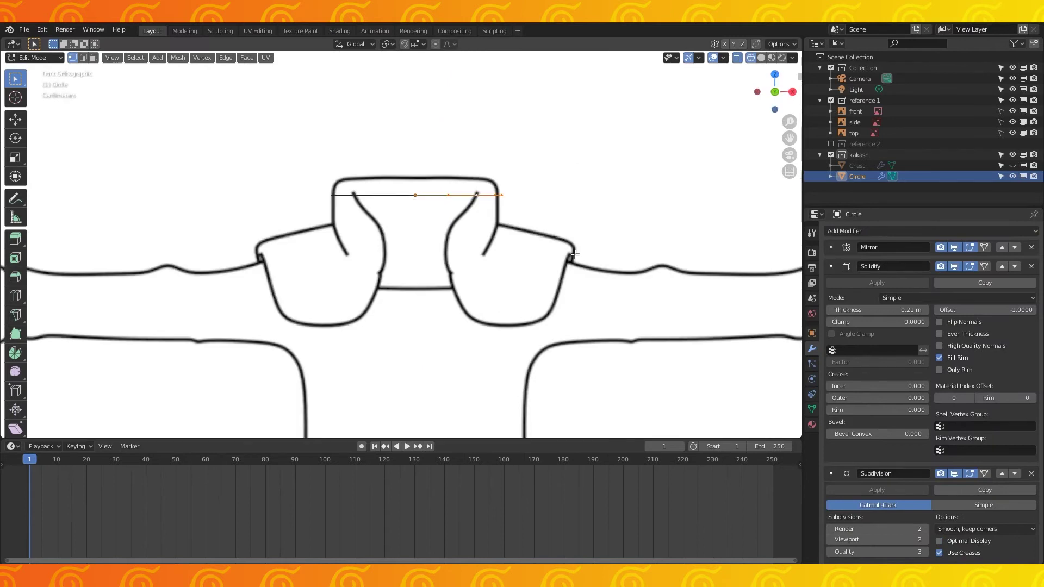
{"action": "key", "text": "g"}
{"action": "key", "text": "z"}
{"action": "left_click", "coordinate": [519, 187]}
Extrude the collar profile and move the extruded edge down along Z to give the collar its height.
{"action": "key", "text": "e"}
{"action": "right_click", "coordinate": [523, 183]}
{"action": "key", "text": "g"}
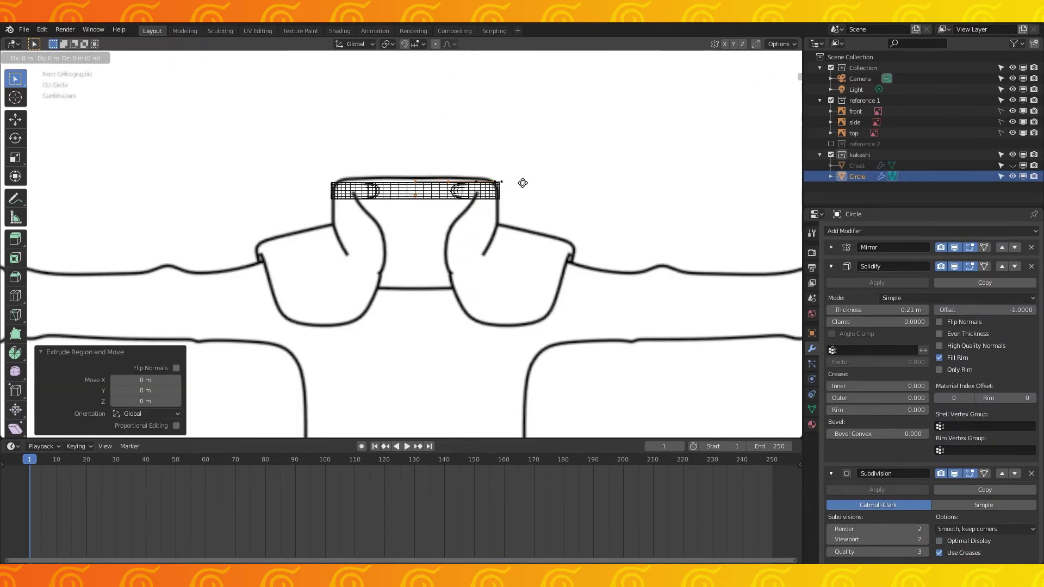
{"action": "key", "text": "z"}
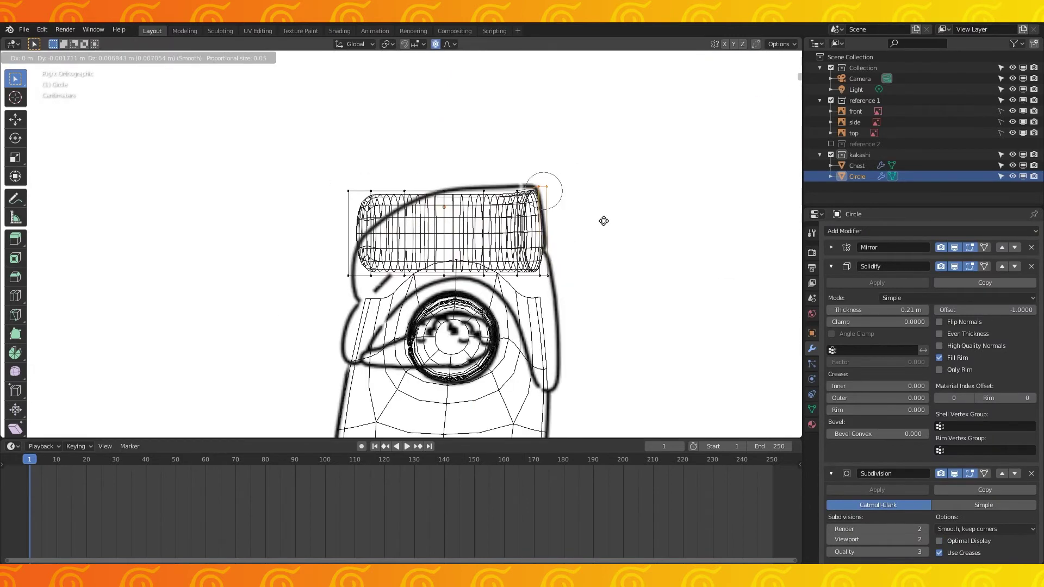
Raise the collar's rear upper-edge vertices along Z to meet the drawn outline in side view.
{"action": "scroll", "coordinate": [603, 222], "scroll_direction": "down", "scroll_amount": 20}
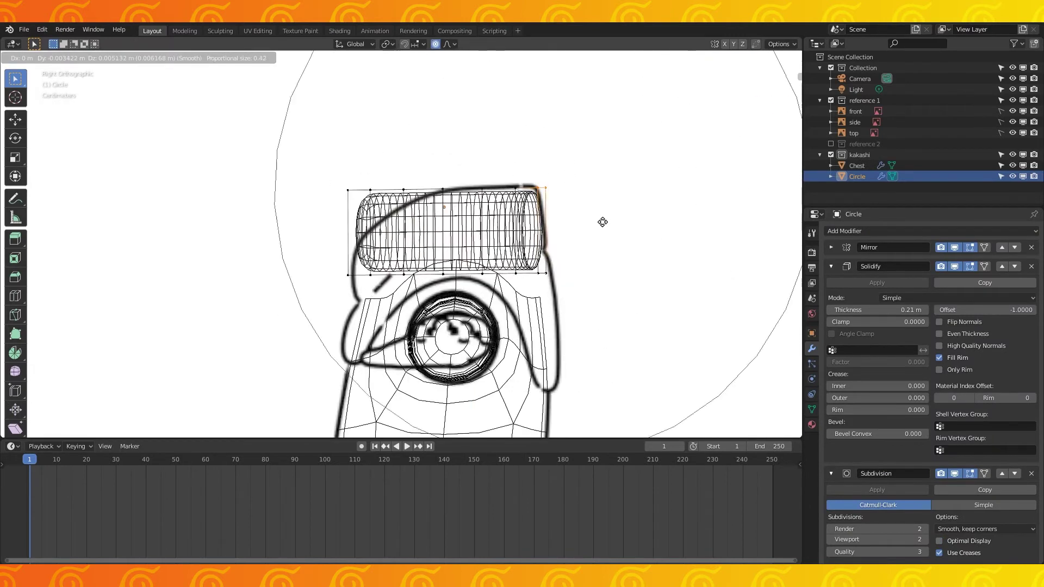
{"action": "left_click", "coordinate": [545, 190]}
{"action": "key", "text": "z"}
{"action": "left_click", "coordinate": [601, 186]}
{"action": "left_click", "coordinate": [518, 190]}
{"action": "key", "text": "g"}
{"action": "key", "text": "z"}
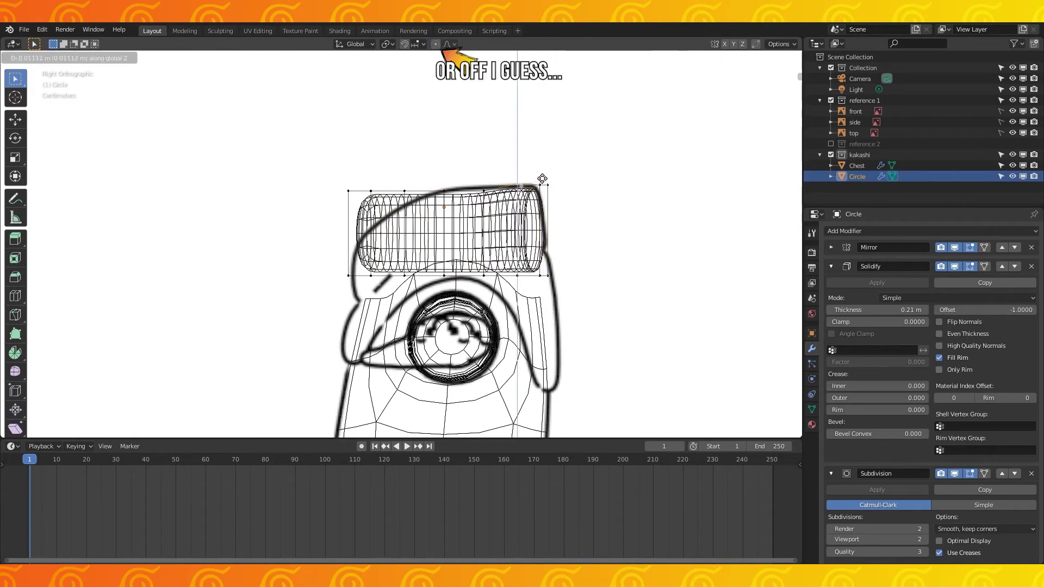
{"action": "key", "text": "g"}
{"action": "key", "text": "z"}
{"action": "left_click", "coordinate": [477, 184]}
Lower the collar's front upper-edge vertices so the top slopes down along the drawn curve.
{"action": "left_click", "coordinate": [406, 190]}
{"action": "key", "text": "g"}
{"action": "key", "text": "z"}
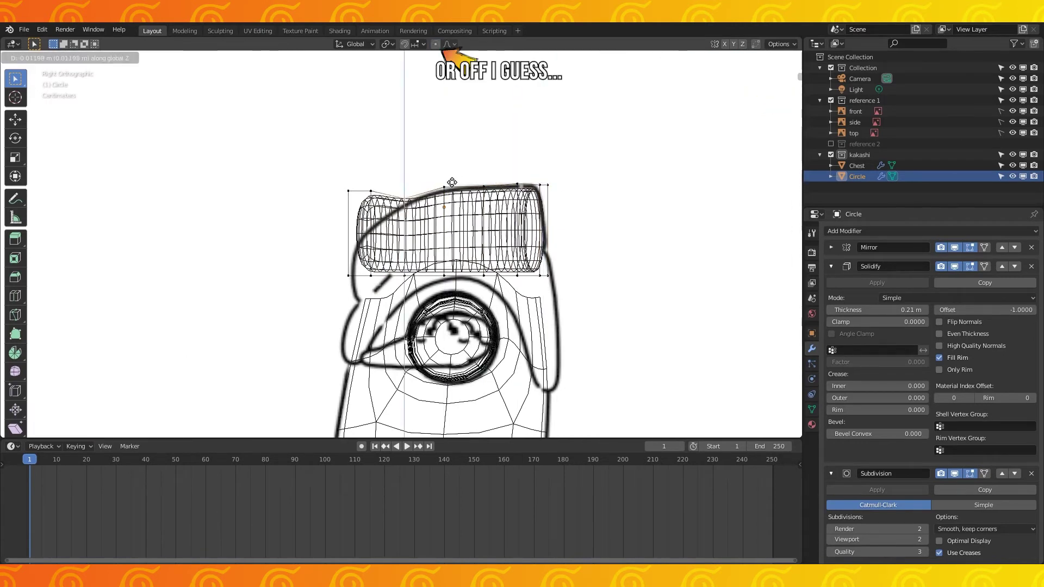
{"action": "left_click", "coordinate": [451, 190]}
{"action": "left_click", "coordinate": [372, 190]}
{"action": "key", "text": "g"}
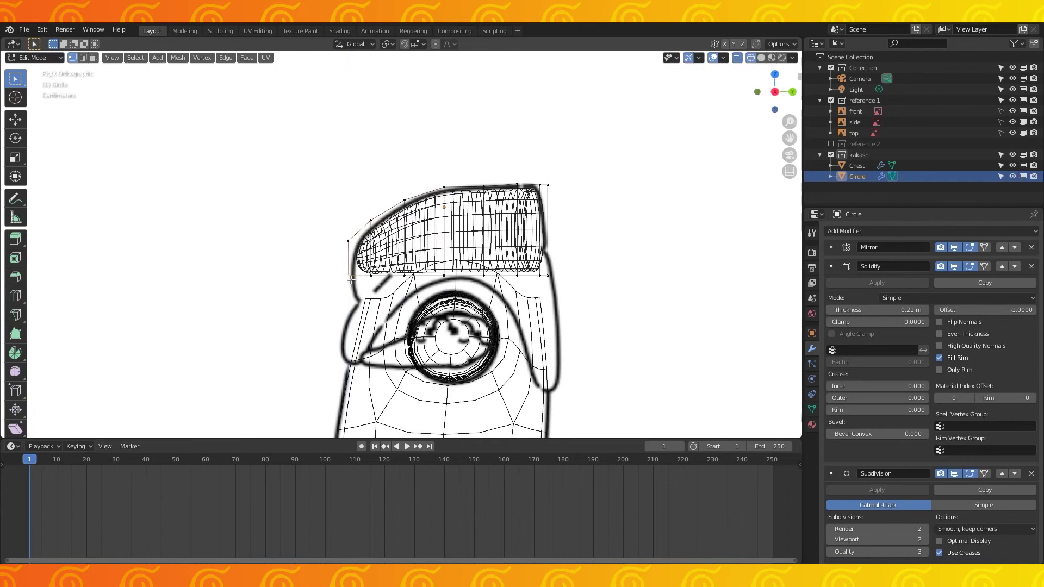
Move the collar's front lower-edge vertices along Z to follow the drawn collar outline.
{"action": "key", "text": "g"}
{"action": "key", "text": "z"}
{"action": "key", "text": "g"}
{"action": "key", "text": "z"}
{"action": "left_click", "coordinate": [453, 267]}
{"action": "left_click", "coordinate": [405, 276]}
{"action": "key", "text": "g"}
{"action": "key", "text": "z"}
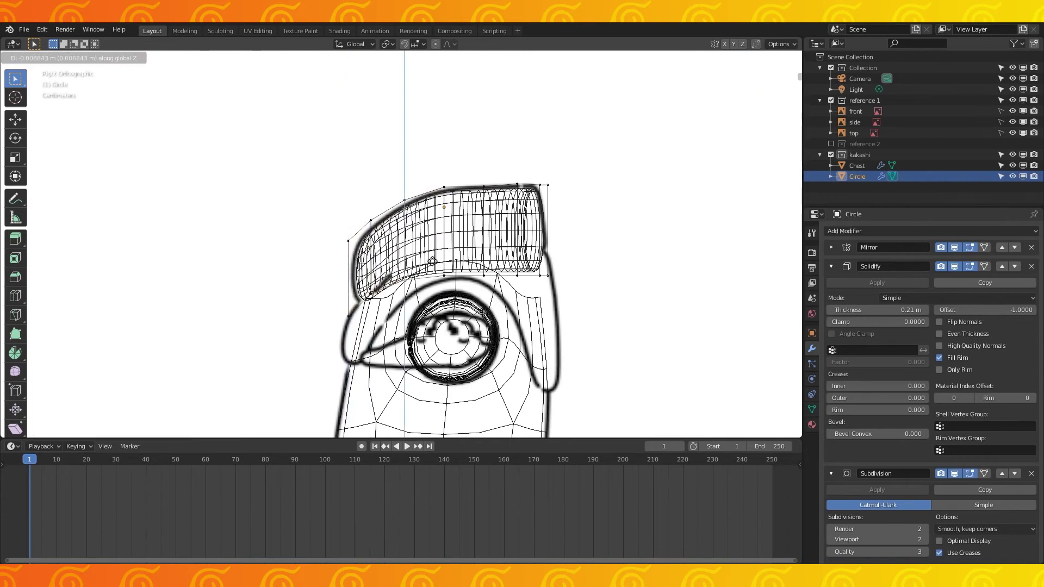
{"action": "left_click", "coordinate": [417, 280]}
Adjust the middle and rear lower-edge vertices of the collar along Z to form a smooth arch.
{"action": "left_click", "coordinate": [445, 276]}
{"action": "key", "text": "g"}
{"action": "key", "text": "z"}
{"action": "left_click", "coordinate": [477, 270]}
{"action": "key", "text": "Tab"}
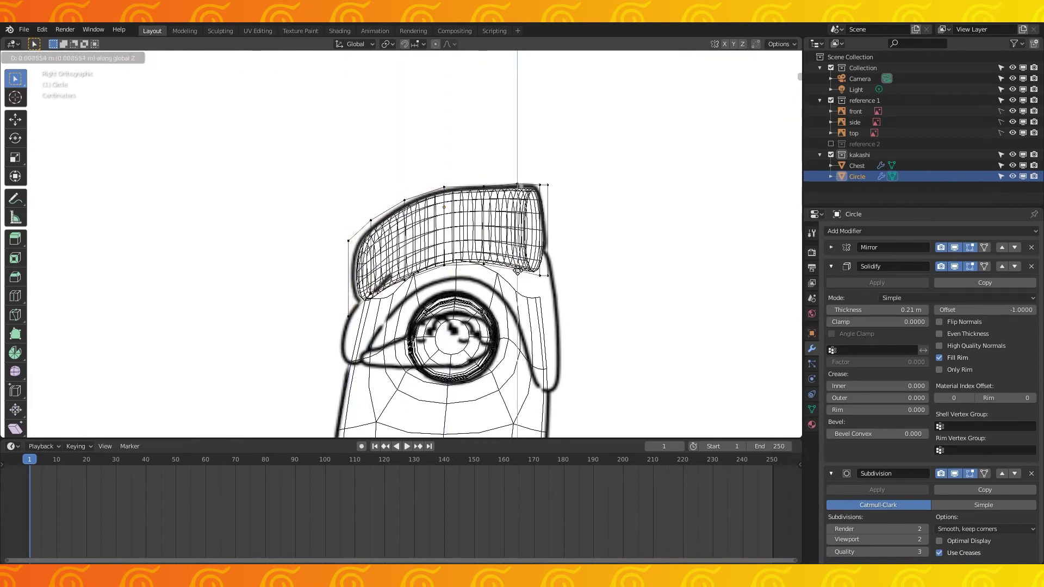
Shade all of the collar's faces smooth in solid display.
{"action": "middle_click_drag", "start_coordinate": [487, 275], "coordinate": [657, 300]}
{"action": "key", "text": "1"}
{"action": "scroll", "coordinate": [618, 234], "scroll_direction": "up", "scroll_amount": 4}
{"action": "key", "text": "Tab"}
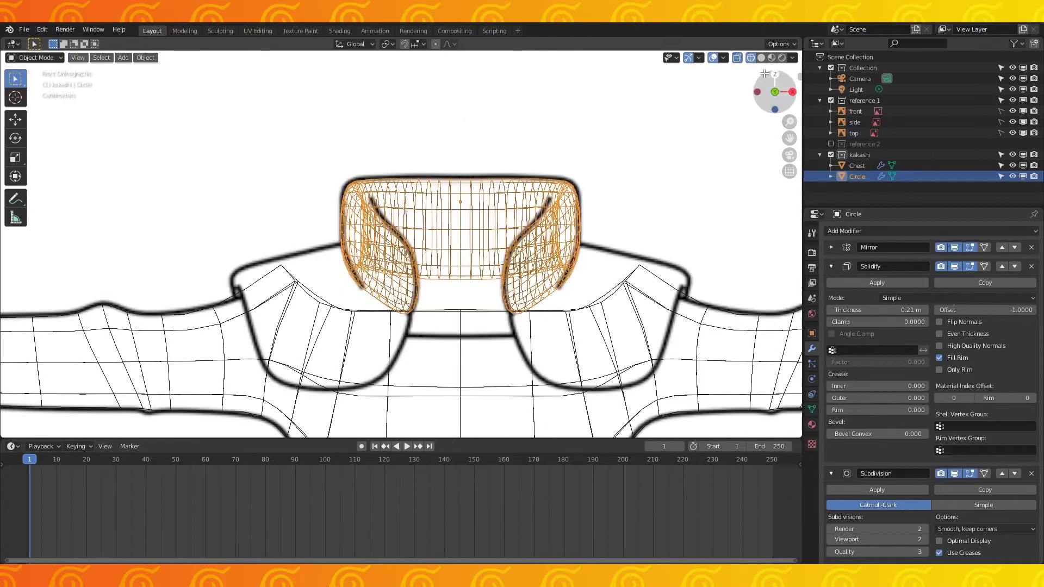
{"action": "key", "text": "shift+z"}
{"action": "left_click", "coordinate": [247, 58]}
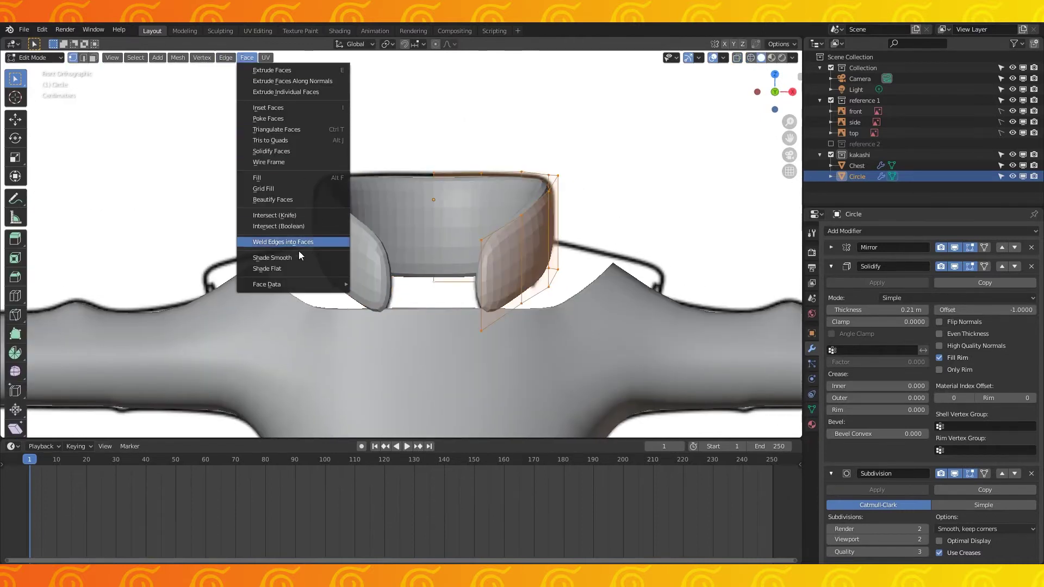
{"action": "left_click", "coordinate": [272, 258]}
Raise the collar's rear lower edge along Z to the drawn outline in side view.
{"action": "key", "text": "3"}
{"action": "key", "text": "g"}
{"action": "key", "text": "z"}
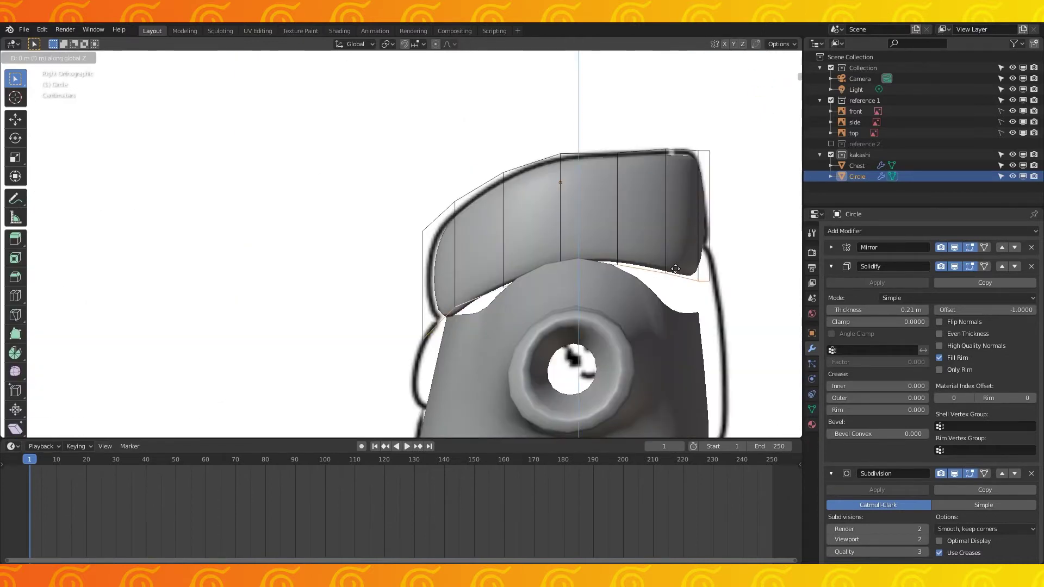
{"action": "left_click", "coordinate": [681, 241]}
Add two loop cuts around the collar, one slid near its upper edge and one near its lower edge.
{"action": "key", "text": "ctrl+r"}
{"action": "left_click", "coordinate": [702, 179]}
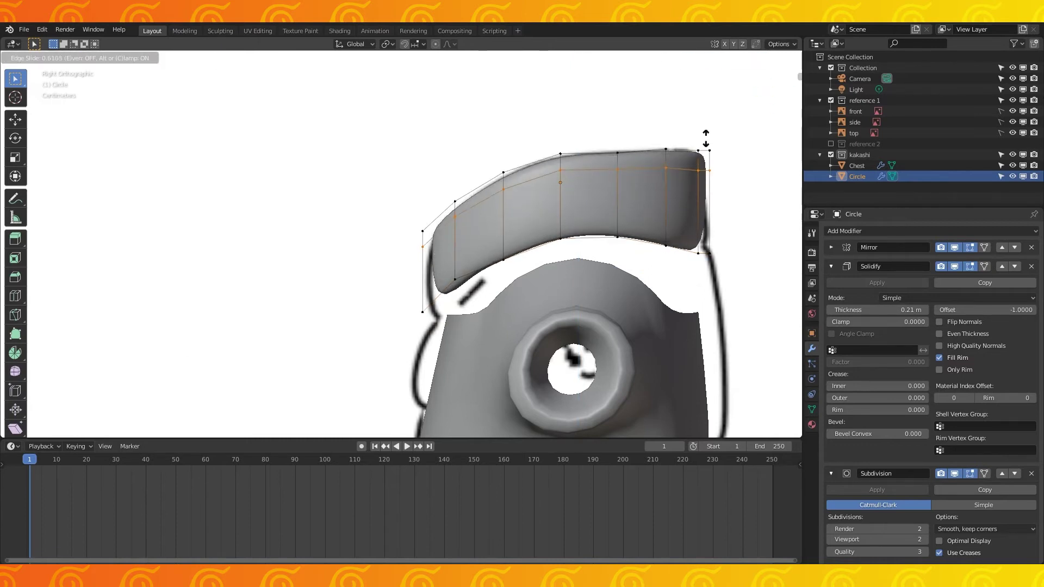
{"action": "left_click", "coordinate": [706, 140]}
{"action": "key", "text": "ctrl+r"}
{"action": "left_click", "coordinate": [702, 198]}
{"action": "left_click", "coordinate": [700, 217]}
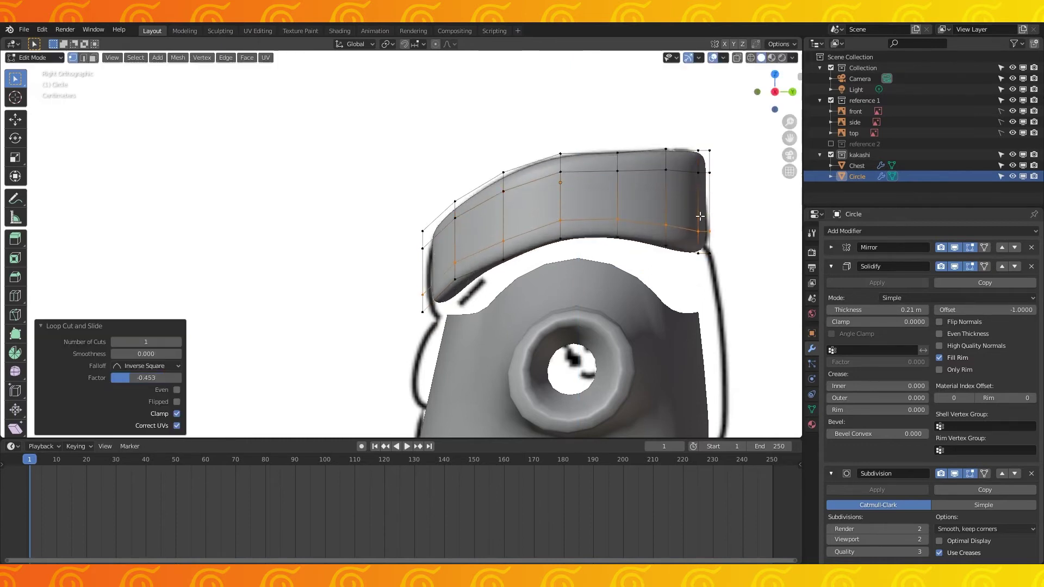
Cut a vertical edge loop near the collar's front end and dissolve the selected edges there.
{"action": "left_click", "coordinate": [437, 219]}
{"action": "left_click", "coordinate": [430, 222]}
{"action": "left_click", "coordinate": [426, 232]}
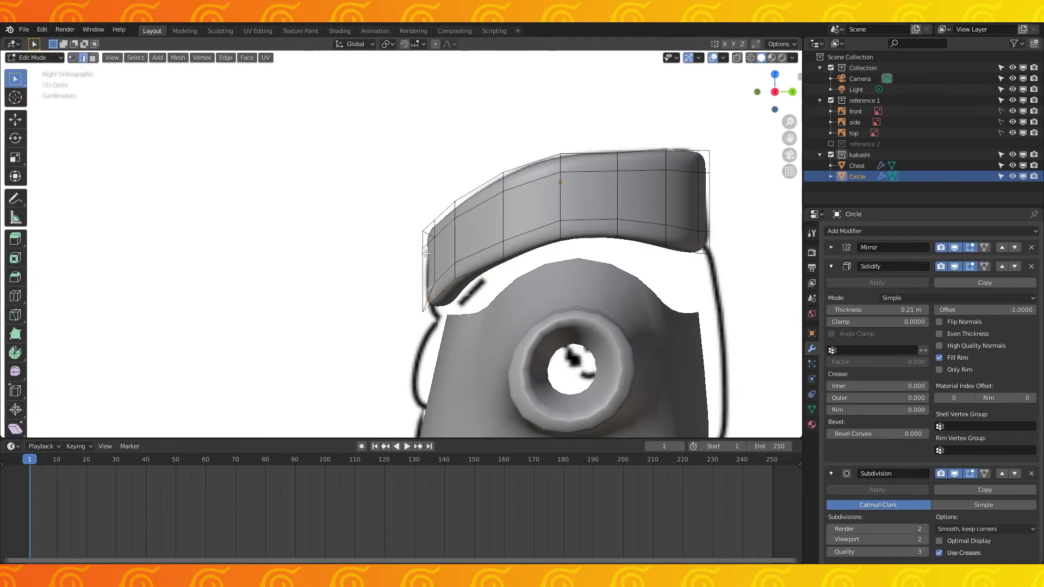
{"action": "key", "text": "x"}
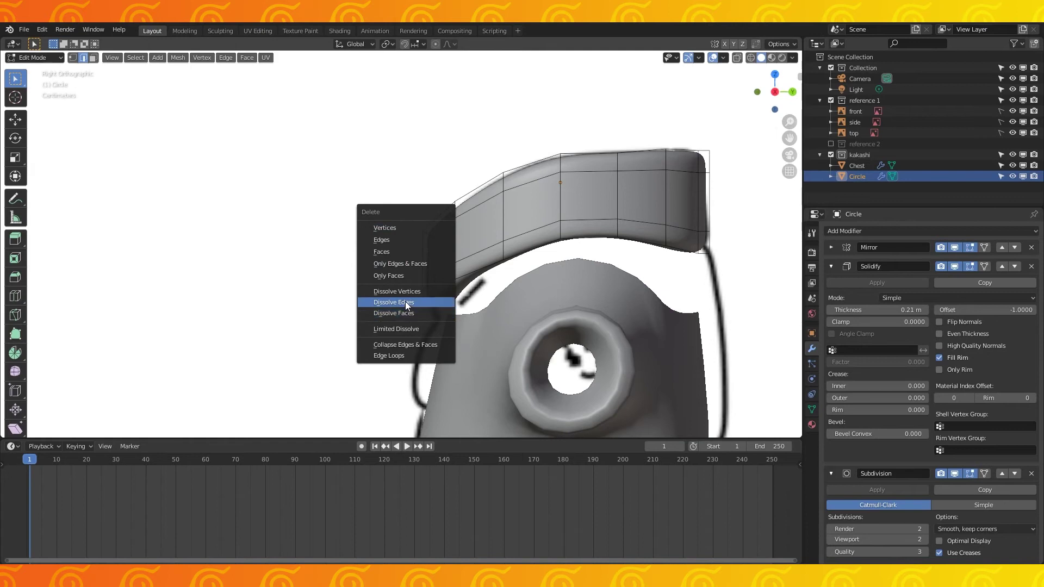
{"action": "left_click", "coordinate": [406, 301]}
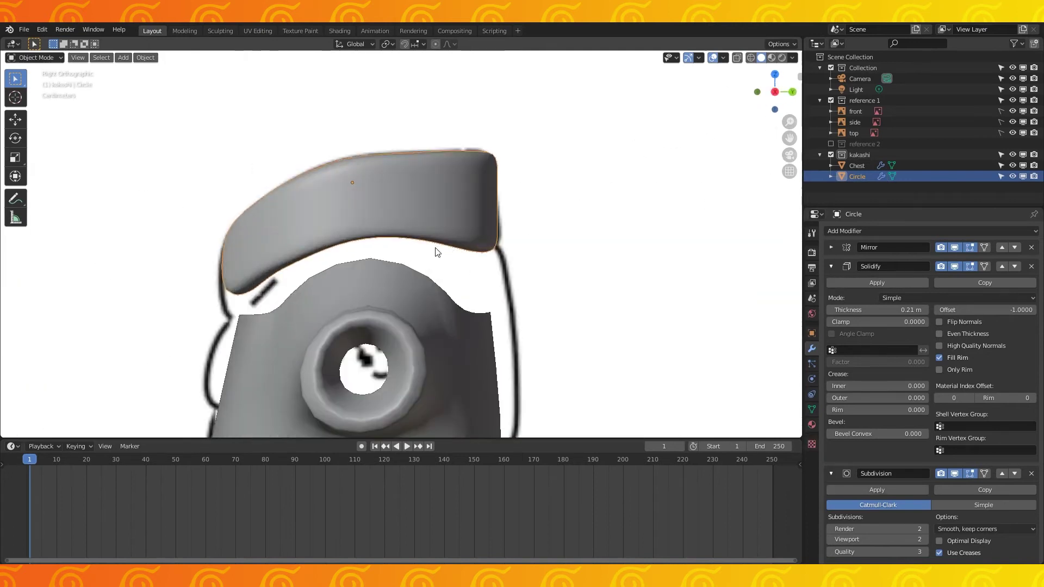
Adjust the collar's lower front corner vertex along Z in front view.
{"action": "key", "text": "Tab"}
{"action": "key", "text": "Tab"}
{"action": "middle_click_drag", "start_coordinate": [419, 235], "coordinate": [550, 261]}
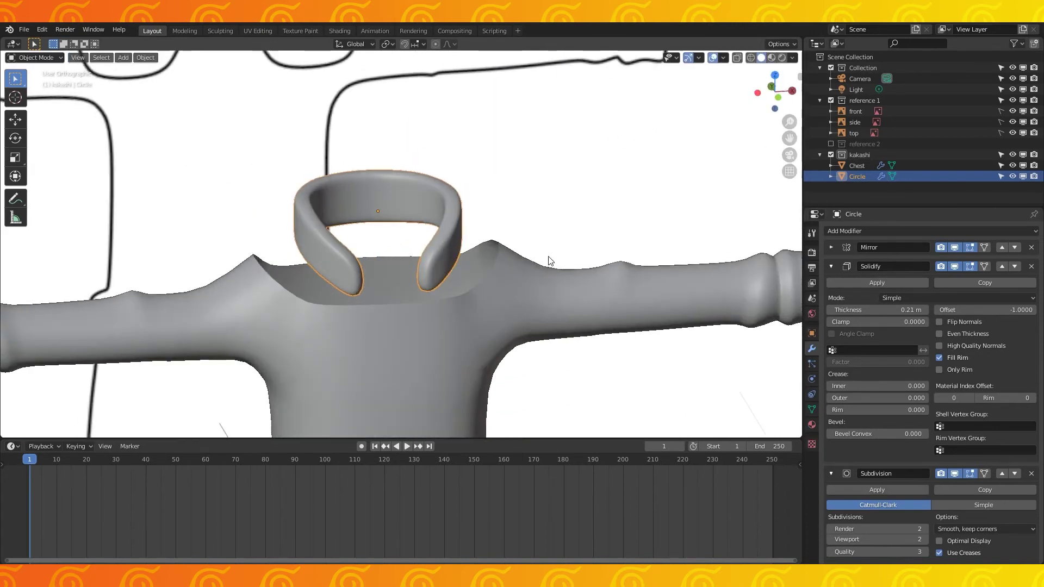
{"action": "key", "text": "KP_1"}
{"action": "key", "text": "Tab"}
{"action": "key", "text": "shift+z"}
{"action": "scroll", "coordinate": [456, 265], "scroll_direction": "up", "scroll_amount": 3}
{"action": "key", "text": "g"}
{"action": "key", "text": "z"}
{"action": "left_click", "coordinate": [456, 276]}
{"action": "key", "text": "Tab"}
{"action": "key", "text": "shift+z"}
{"action": "key", "text": "Tab"}
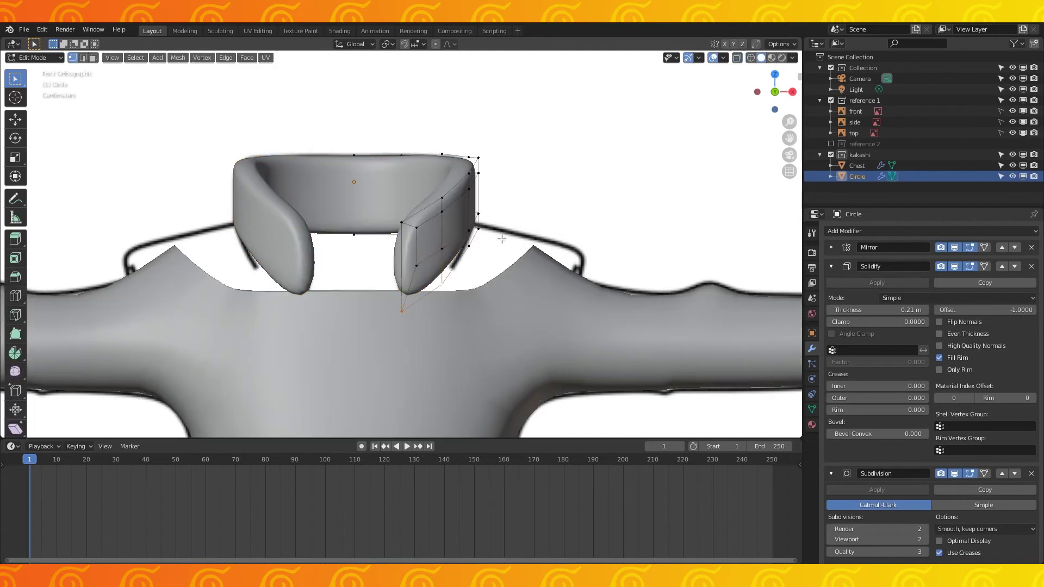
Move the lower collar vertex beside the front end along Z to even out its bottom curve.
{"action": "left_click", "coordinate": [442, 248]}
{"action": "key", "text": "g"}
{"action": "key", "text": "z"}
{"action": "left_click", "coordinate": [442, 248]}
{"action": "middle_click_drag", "start_coordinate": [416, 250], "coordinate": [472, 252]}
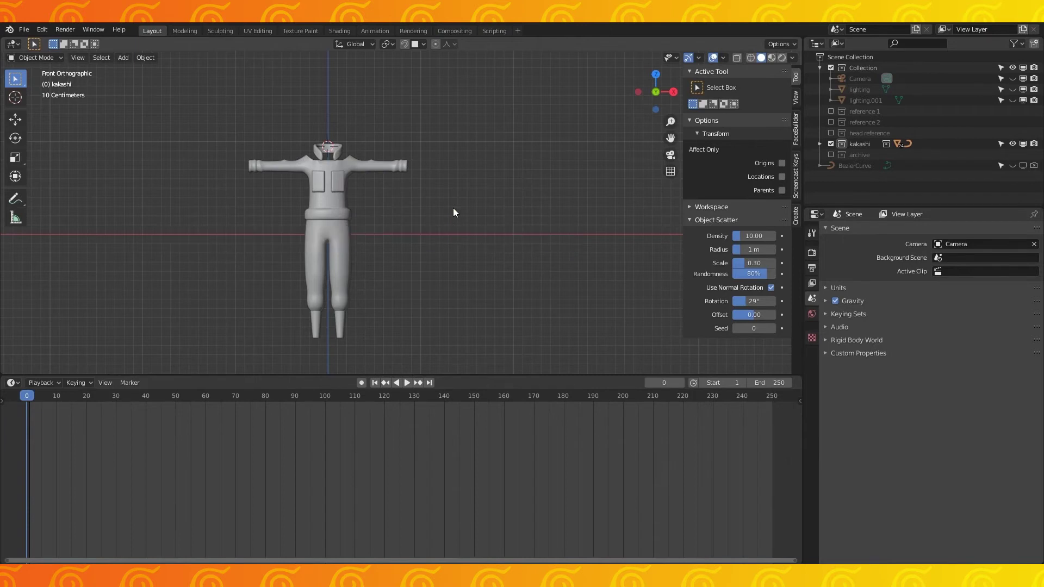
Add a NURBS path at the 3D cursor in front of the character, rotated 90° about X.
{"action": "key", "text": "shift+a"}
{"action": "left_click", "coordinate": [550, 246]}
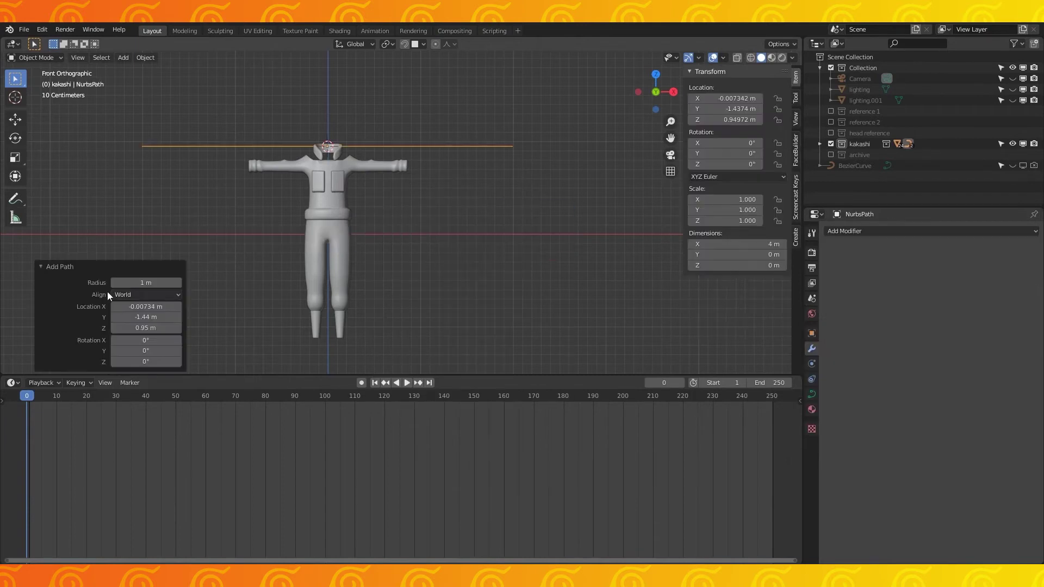
{"action": "key", "text": "KP_7"}
Add a plane at the 3D cursor and rotate it together with the path by 90° in top view.
{"action": "key", "text": "shift+a"}
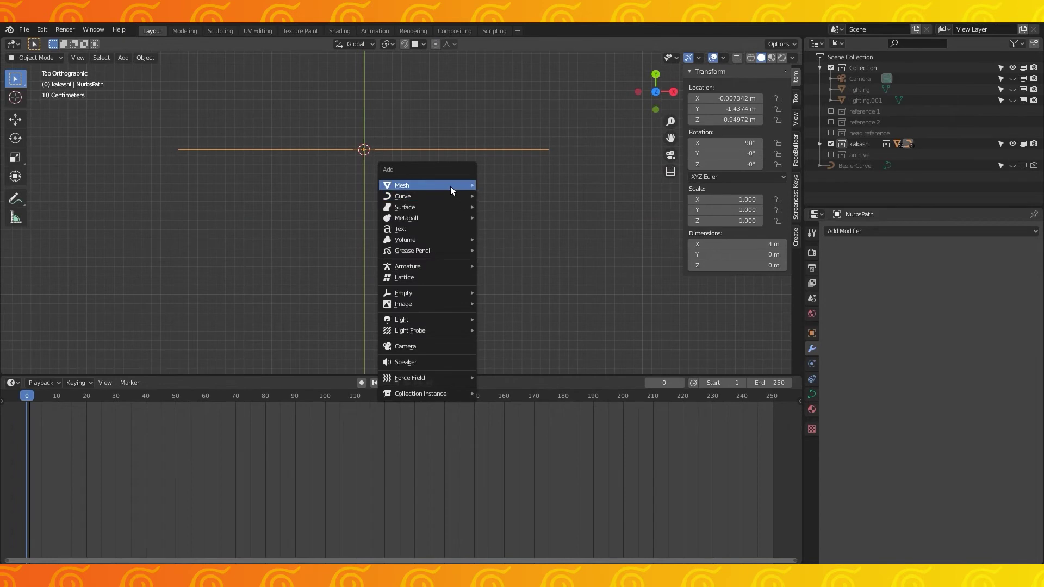
{"action": "left_click", "coordinate": [519, 191]}
{"action": "scroll", "coordinate": [519, 188], "scroll_direction": "down", "scroll_amount": 2}
{"action": "left_click", "coordinate": [459, 169], "text": "shift"}
{"action": "type", "text": "r"}
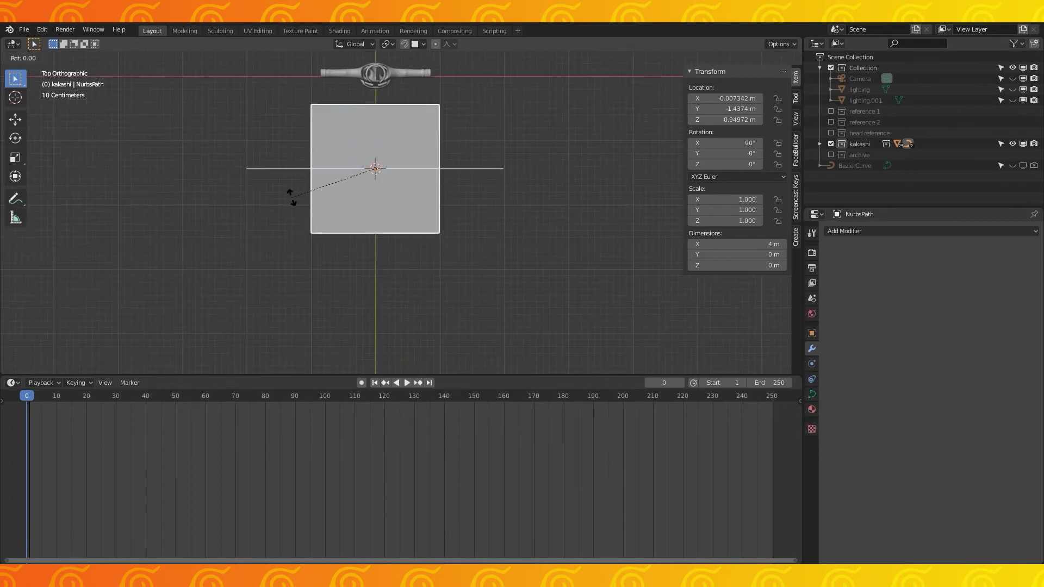
{"action": "type", "text": "90"}
{"action": "key", "text": "Return"}
Add a Curve modifier to the plane with NurbsPath as its curve object.
{"action": "key", "text": "Tab"}
{"action": "middle_click_drag", "start_coordinate": [292, 198], "coordinate": [336, 162]}
{"action": "key", "text": "Tab"}
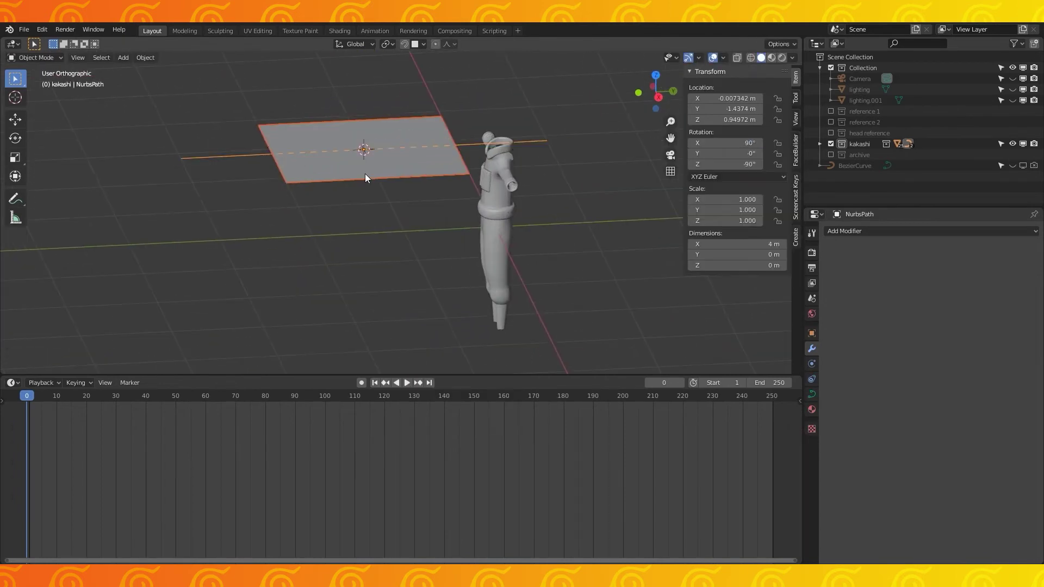
{"action": "left_click", "coordinate": [957, 234]}
{"action": "left_click", "coordinate": [916, 278]}
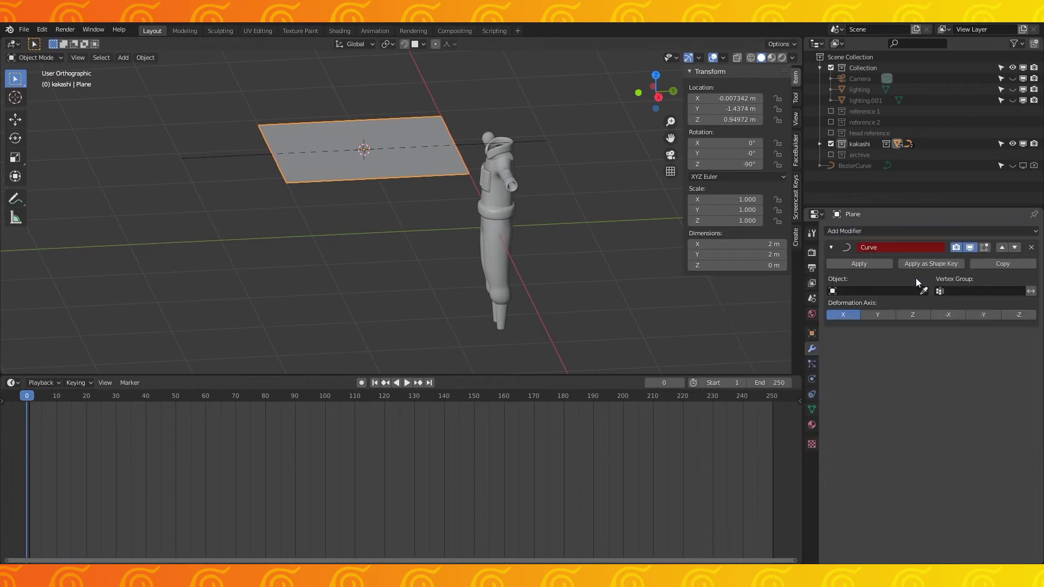
{"action": "left_click", "coordinate": [223, 155]}
Show the Curve modifier's effect in Edit Mode and move the plane -1.8775 m along Y onto the path.
{"action": "key", "text": "Tab"}
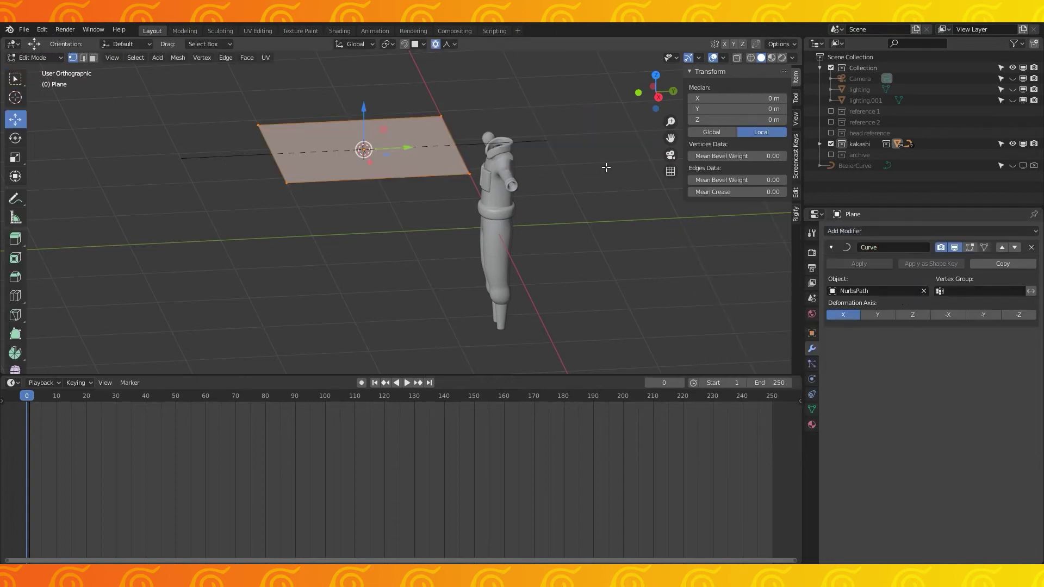
{"action": "left_click", "coordinate": [971, 247]}
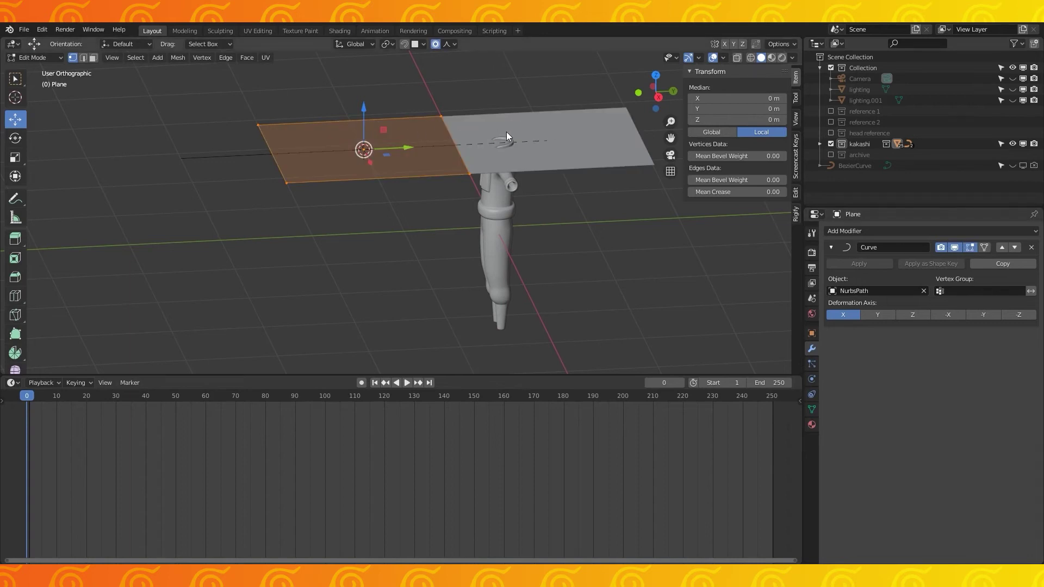
{"action": "left_click_drag", "start_coordinate": [415, 146], "coordinate": [234, 151]}
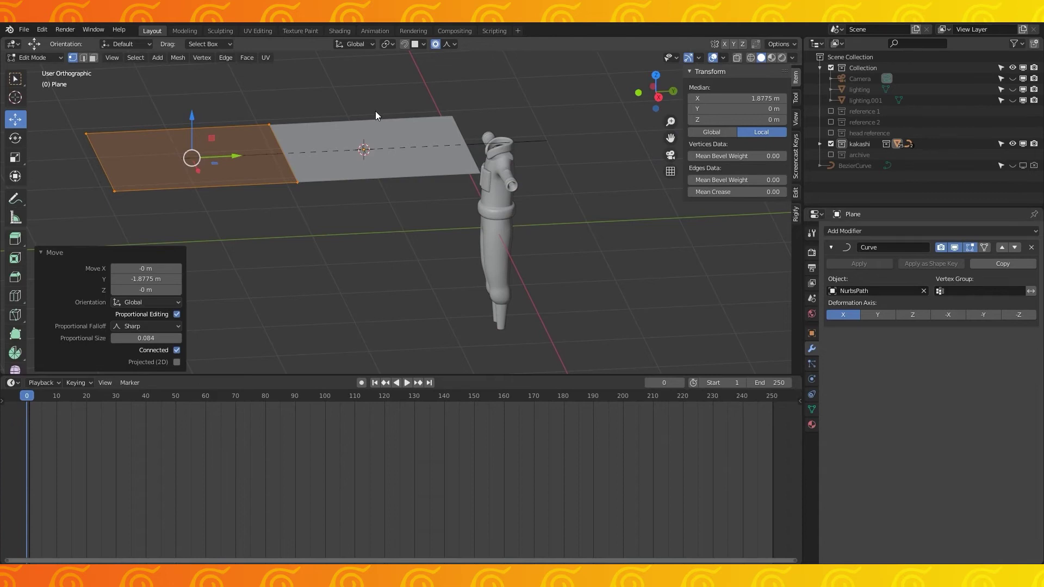
Add eight evenly spaced loop cuts across the plane's length.
{"action": "scroll", "coordinate": [175, 125], "scroll_direction": "up", "scroll_amount": 9}
{"action": "left_click", "coordinate": [175, 125]}
{"action": "left_click", "coordinate": [175, 125]}
Move a control point of the path to test how the plane bends along it.
{"action": "key", "text": "Tab"}
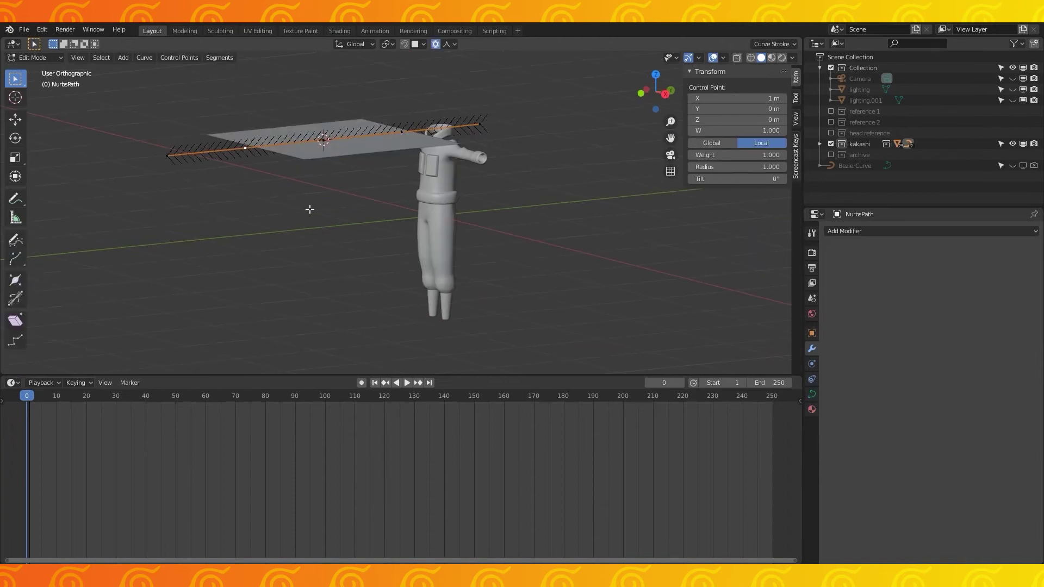
{"action": "key", "text": "g"}
{"action": "left_click", "coordinate": [441, 238]}
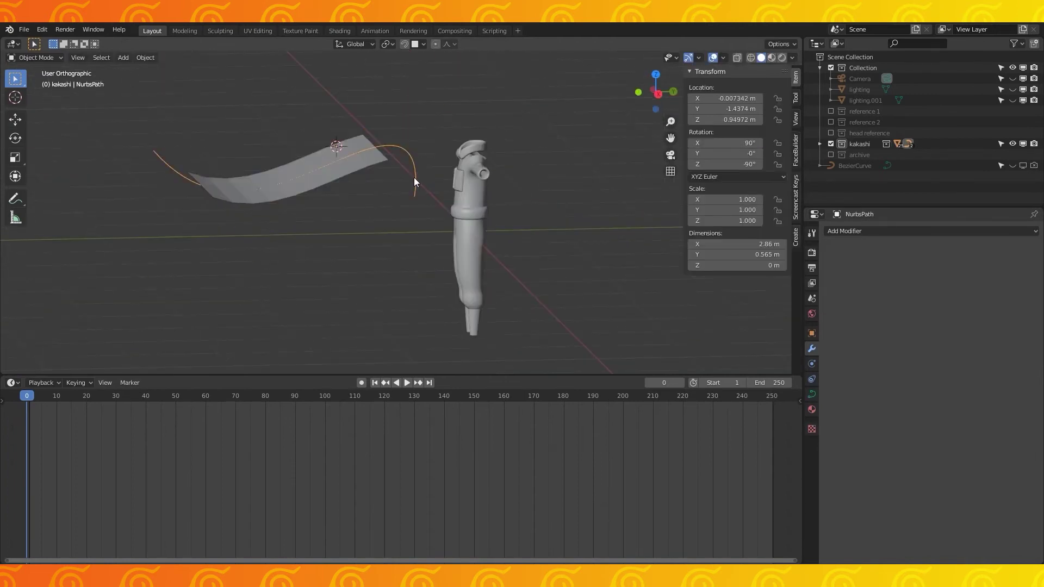
Move the path's two rear control points behind the character's collar and upper back in side view.
{"action": "key", "text": "Tab"}
{"action": "middle_click_drag", "start_coordinate": [416, 181], "coordinate": [503, 179]}
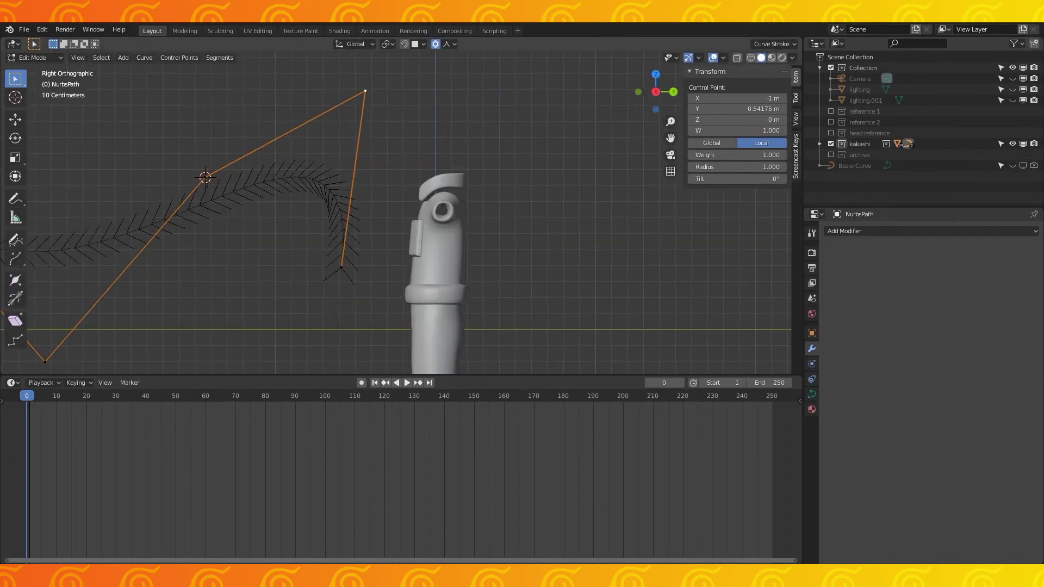
{"action": "key", "text": "g"}
{"action": "left_click", "coordinate": [341, 268]}
{"action": "key", "text": "g"}
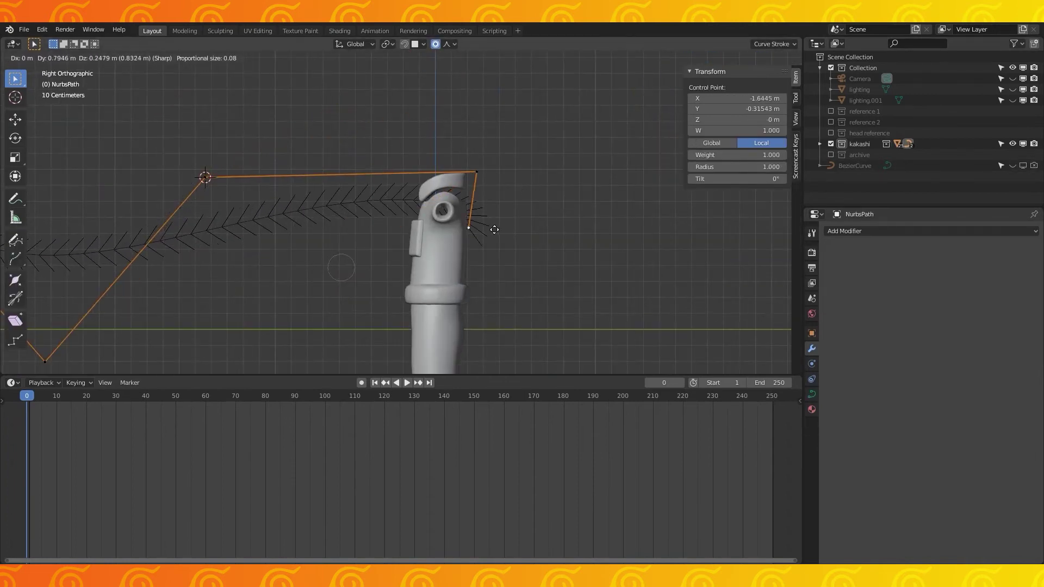
Move the path's middle and front control points so it arches over the collar and down the chest.
{"action": "left_click", "coordinate": [206, 177]}
{"action": "key", "text": "g"}
{"action": "scroll", "coordinate": [510, 155], "scroll_direction": "down", "scroll_amount": 3}
{"action": "key", "text": "g"}
{"action": "scroll", "coordinate": [474, 192], "scroll_direction": "up", "scroll_amount": 5}
{"action": "key", "text": "g"}
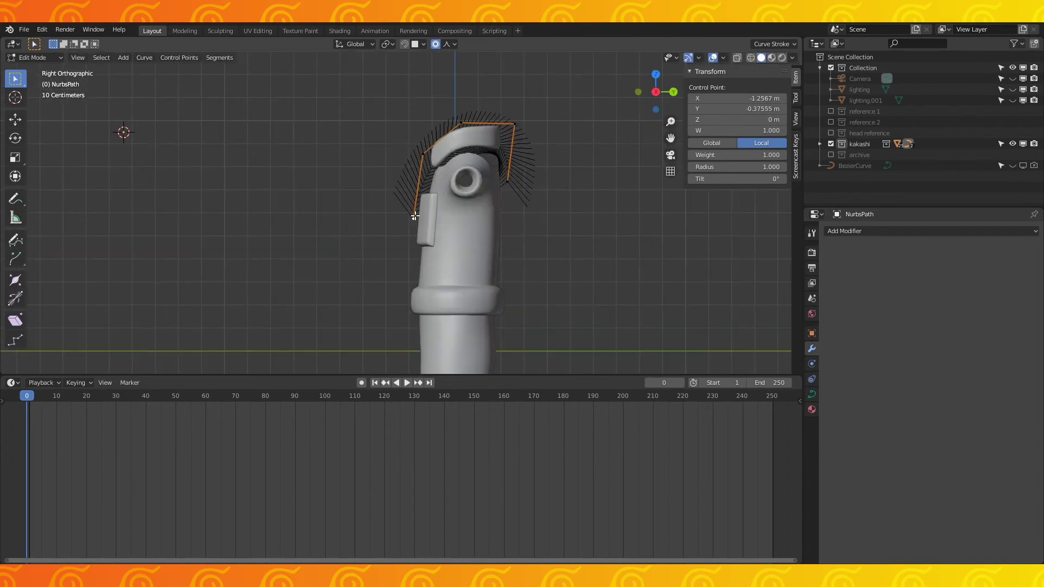
{"action": "left_click", "coordinate": [435, 140]}
{"action": "key", "text": "g"}
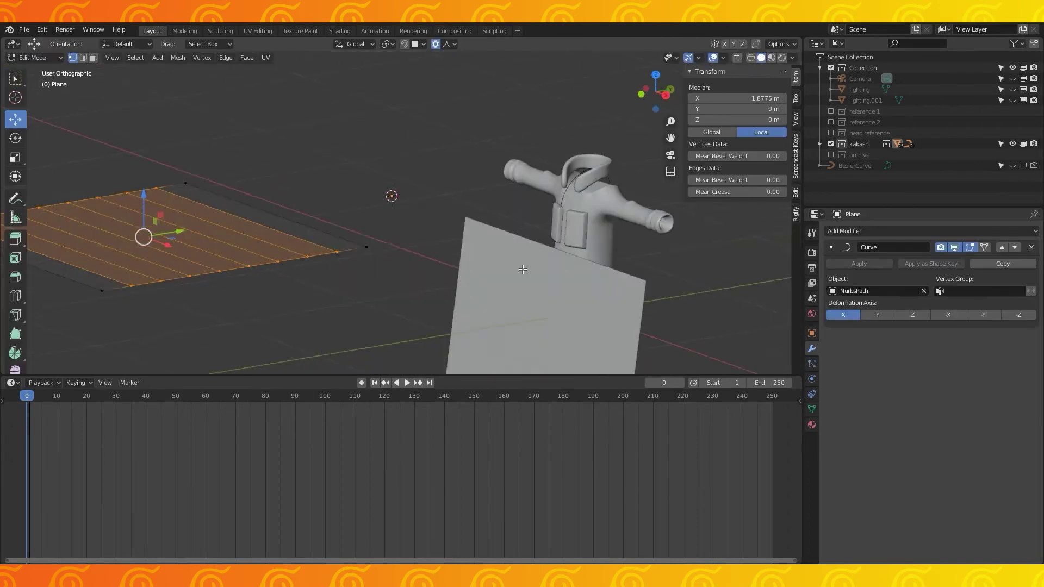
Select the whole plane and move it along Y so it slides back along the path.
{"action": "scroll", "coordinate": [522, 269], "scroll_direction": "down", "scroll_amount": 3}
{"action": "key", "text": "a"}
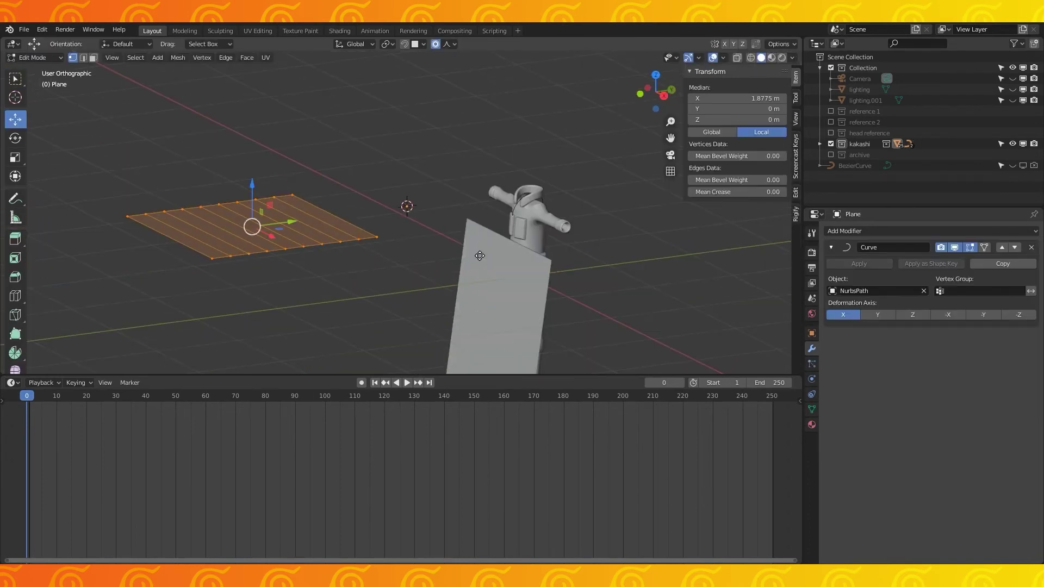
{"action": "key", "text": "g"}
{"action": "key", "text": "y"}
{"action": "left_click", "coordinate": [605, 239]}
Add a centred lengthwise loop cut to the plane in top view.
{"action": "middle_click_drag", "start_coordinate": [440, 218], "coordinate": [516, 280]}
{"action": "key", "text": "KP_7"}
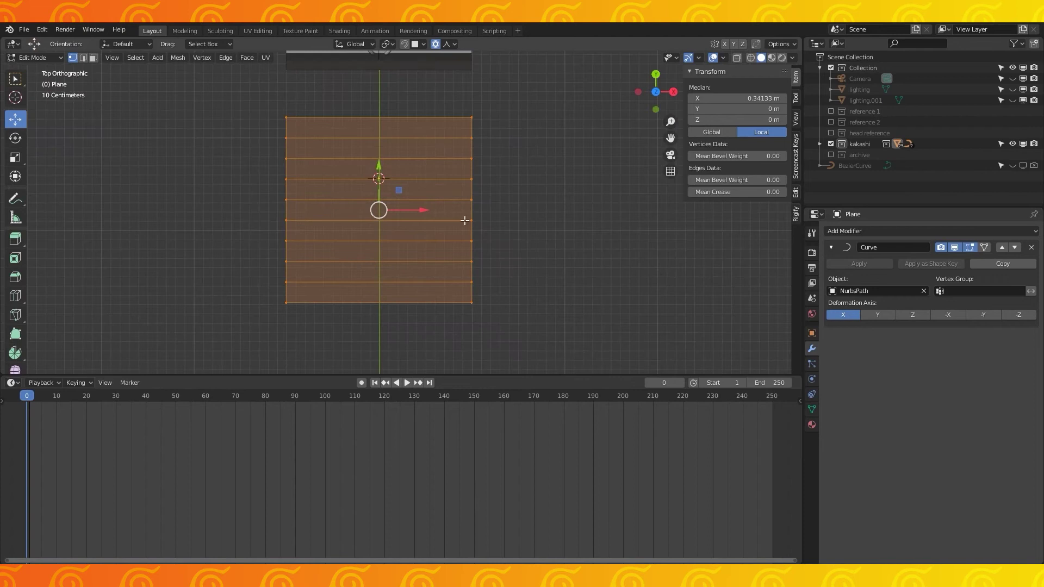
{"action": "left_click", "coordinate": [386, 126]}
{"action": "right_click", "coordinate": [383, 125]}
Delete the plane's outer column of vertices on the negative X side, leaving one half.
{"action": "key", "text": "c"}
{"action": "mouse_move", "coordinate": [234, 109]}
{"action": "left_mouse_down"}
{"action": "mouse_move", "coordinate": [296, 237]}
{"action": "mouse_move", "coordinate": [296, 302]}
{"action": "left_mouse_up"}
{"action": "key", "text": "x"}
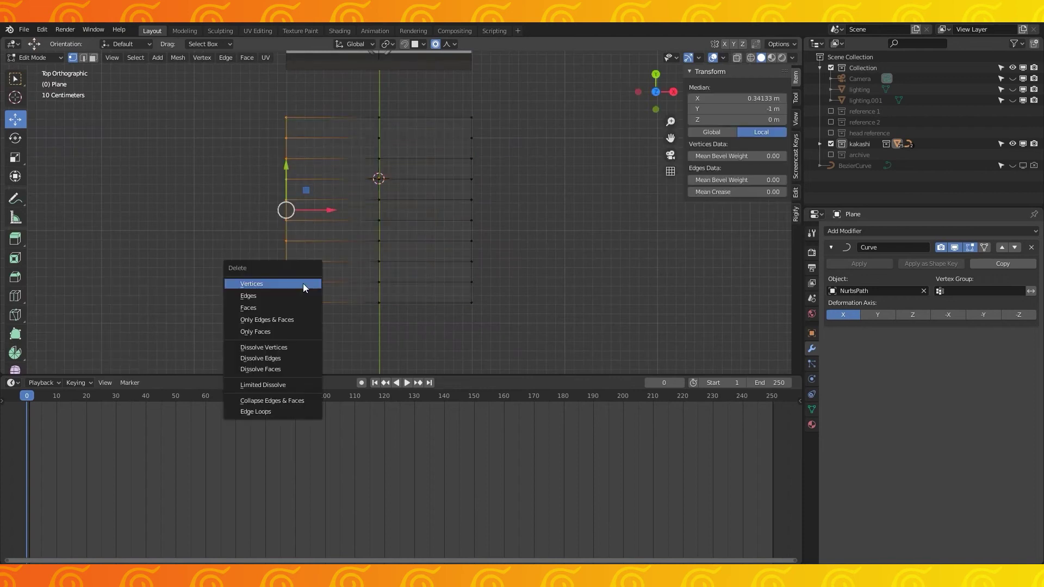
{"action": "left_click", "coordinate": [303, 287]}
Add a loop cut to the remaining half of the plane in top view.
{"action": "middle_click_drag", "start_coordinate": [477, 234], "coordinate": [509, 211]}
{"action": "key", "text": "KP_7"}
{"action": "key", "text": "ctrl+r"}
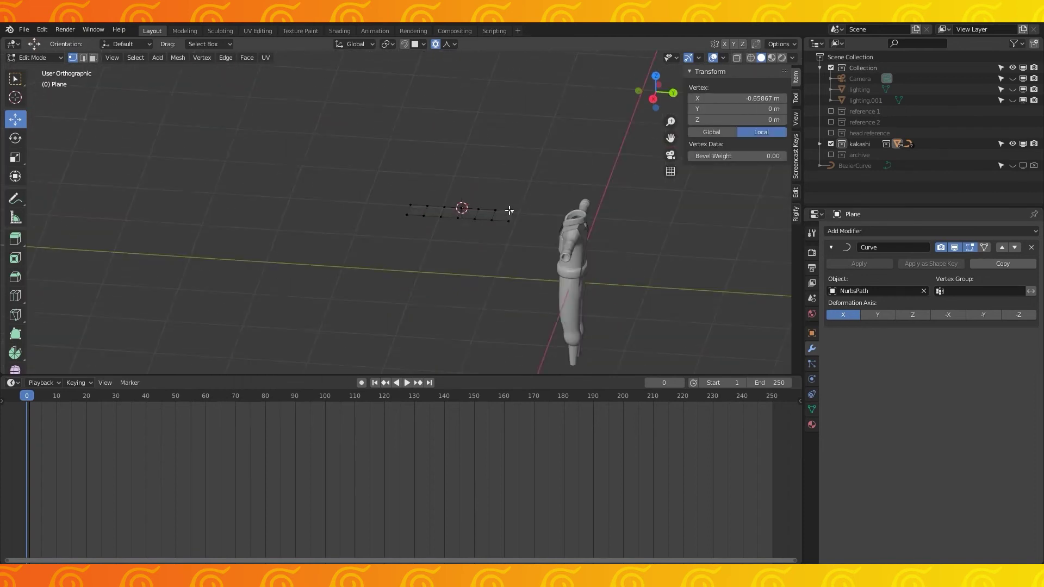
{"action": "key", "text": "KP_7"}
{"action": "key", "text": "ctrl+r"}
{"action": "left_click", "coordinate": [455, 192]}
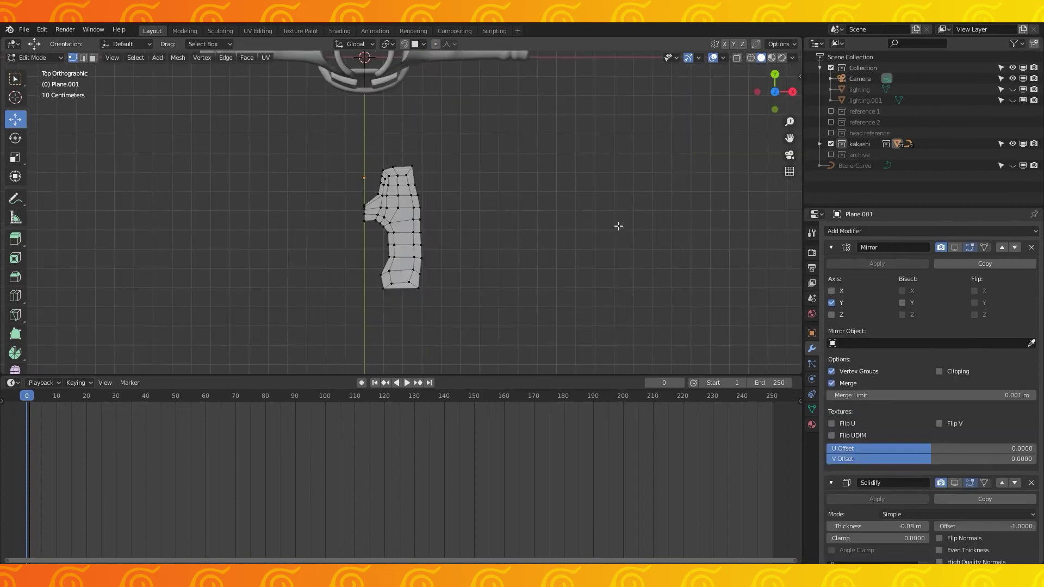
Leave editing and turn on viewport display for the shoulder panel's Mirror, Solidify, Subdivision and Curve modifiers.
{"action": "middle_click_drag", "start_coordinate": [618, 225], "coordinate": [549, 223]}
{"action": "left_click", "coordinate": [955, 248]}
{"action": "mouse_move", "coordinate": [370, 187]}
{"action": "middle_mouse_down"}
{"action": "mouse_move", "coordinate": [376, 228]}
{"action": "mouse_move", "coordinate": [396, 176]}
{"action": "mouse_move", "coordinate": [371, 175]}
{"action": "middle_mouse_up"}
{"action": "key", "text": "Tab"}
{"action": "scroll", "coordinate": [965, 337], "scroll_direction": "down", "scroll_amount": 3}
{"action": "left_click", "coordinate": [955, 417]}
{"action": "scroll", "coordinate": [953, 375], "scroll_direction": "down", "scroll_amount": 5}
{"action": "middle_click_drag", "start_coordinate": [427, 230], "coordinate": [471, 201]}
{"action": "left_click", "coordinate": [955, 407]}
{"action": "scroll", "coordinate": [981, 399], "scroll_direction": "down", "scroll_amount": 2}
{"action": "left_click", "coordinate": [955, 481]}
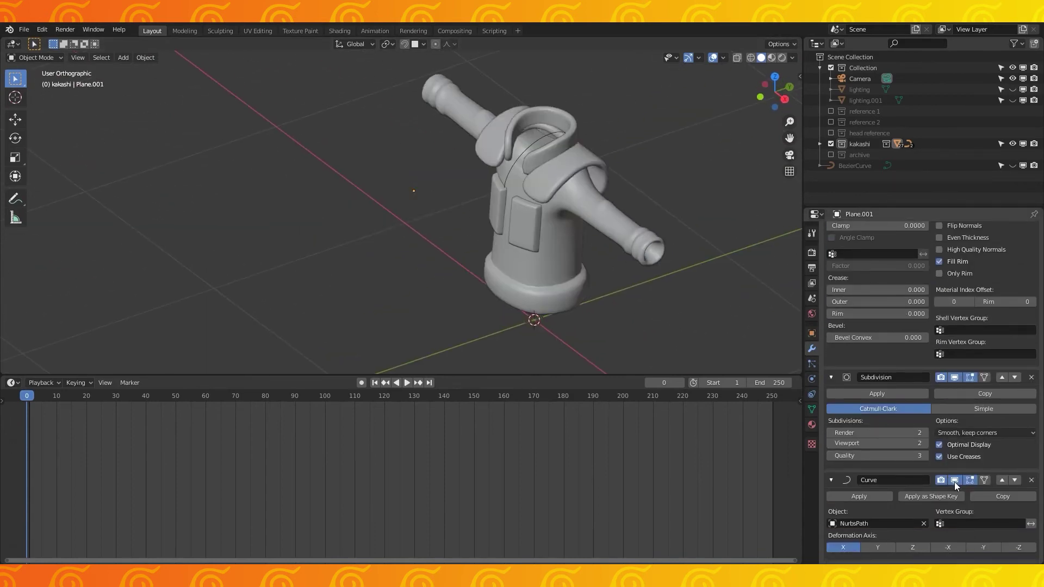
Edit the NURBS path in right view and move its upper middle control point forward and down.
{"action": "middle_click_drag", "start_coordinate": [517, 233], "coordinate": [546, 209]}
{"action": "scroll", "coordinate": [546, 209], "scroll_direction": "up", "scroll_amount": 2}
{"action": "middle_click_drag", "start_coordinate": [389, 204], "coordinate": [409, 196]}
{"action": "scroll", "coordinate": [409, 200], "scroll_direction": "down", "scroll_amount": 2}
{"action": "key", "text": "KP_3"}
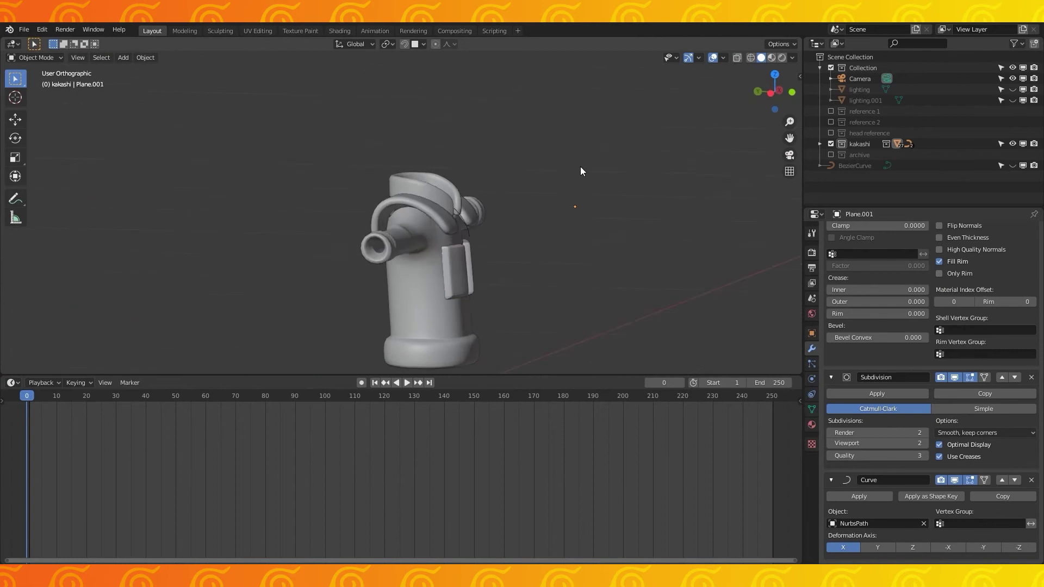
{"action": "left_click", "coordinate": [507, 184]}
{"action": "key", "text": "Tab"}
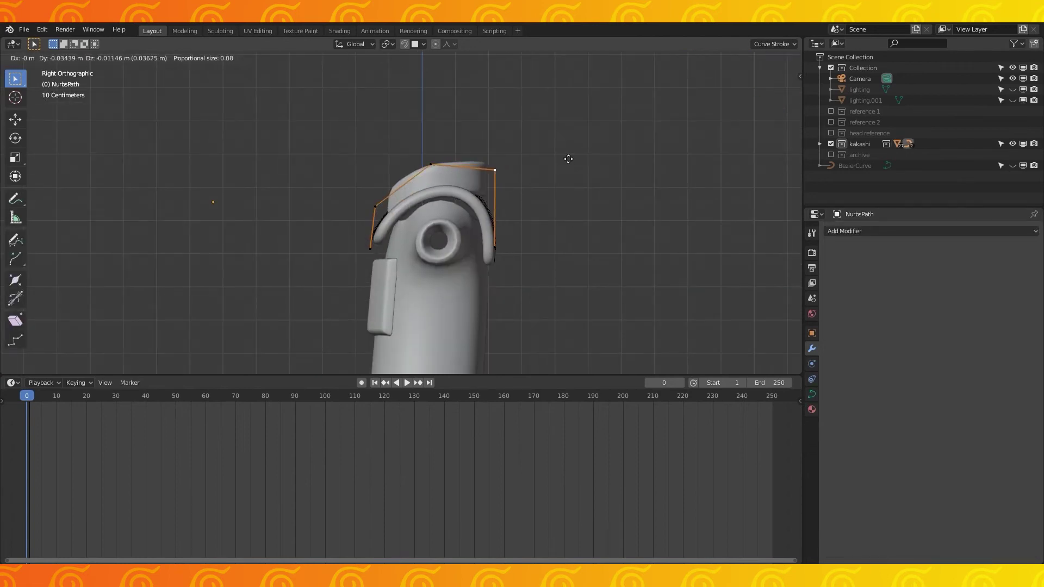
{"action": "left_click", "coordinate": [567, 161]}
{"action": "key", "text": "ctrl+z"}
{"action": "left_click", "coordinate": [430, 164]}
{"action": "key", "text": "g"}
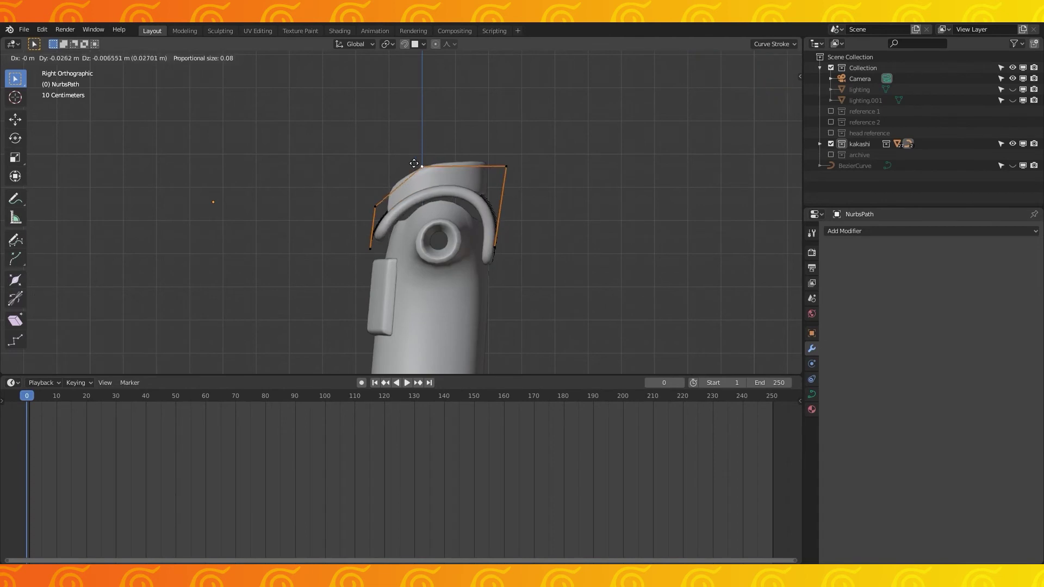
{"action": "left_click", "coordinate": [418, 172]}
Move the path's rear end point and pull its upper rear control point forward over the collar.
{"action": "left_click", "coordinate": [500, 252]}
{"action": "key", "text": "g"}
{"action": "left_click", "coordinate": [503, 246]}
{"action": "left_click", "coordinate": [507, 167]}
{"action": "key", "text": "g"}
{"action": "left_click", "coordinate": [489, 162]}
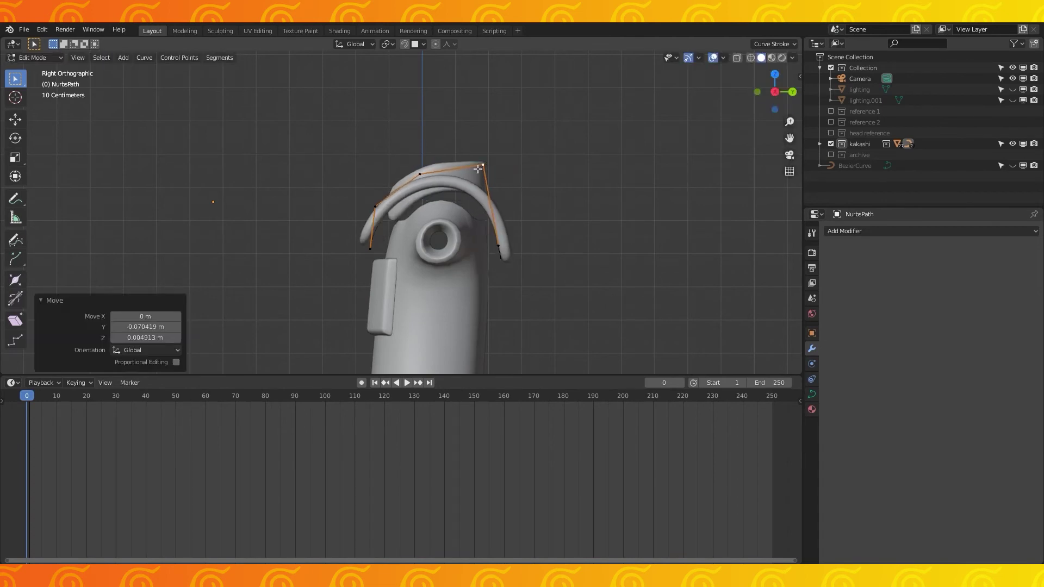
{"action": "key", "text": "g"}
{"action": "left_click", "coordinate": [487, 163]}
Set the shoulder panel's Solidify thickness to 0.08 m.
{"action": "key", "text": "Tab"}
{"action": "left_click", "coordinate": [496, 217]}
{"action": "scroll", "coordinate": [970, 425], "scroll_direction": "down", "scroll_amount": 5}
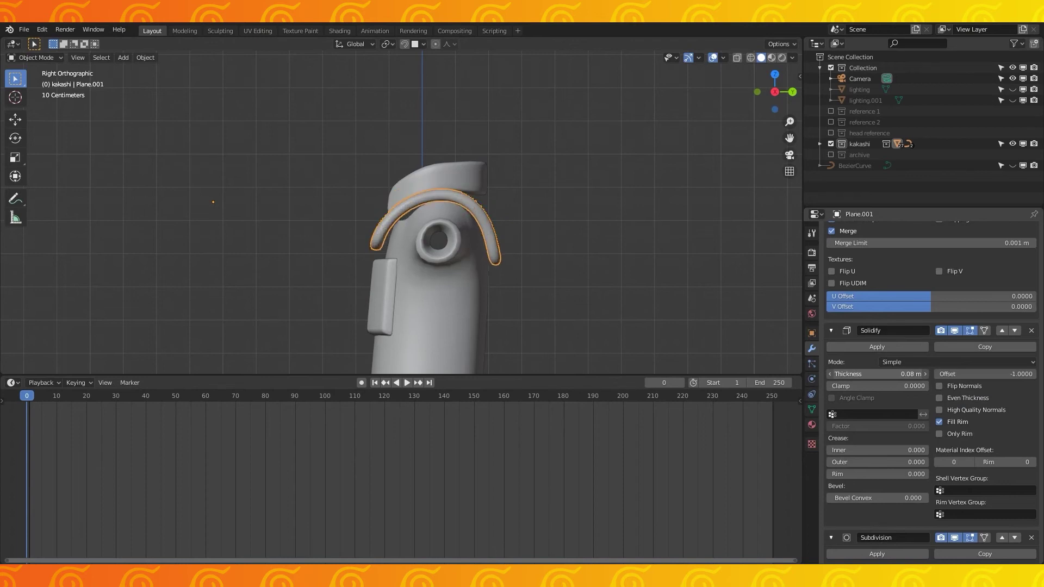
{"action": "key", "text": "Tab"}
{"action": "key", "text": "Tab"}
Edit the path again and move its two front control points slightly down and toward the chest.
{"action": "left_click", "coordinate": [428, 199]}
{"action": "left_click", "coordinate": [428, 199]}
{"action": "left_click", "coordinate": [427, 199]}
{"action": "key", "text": "Tab"}
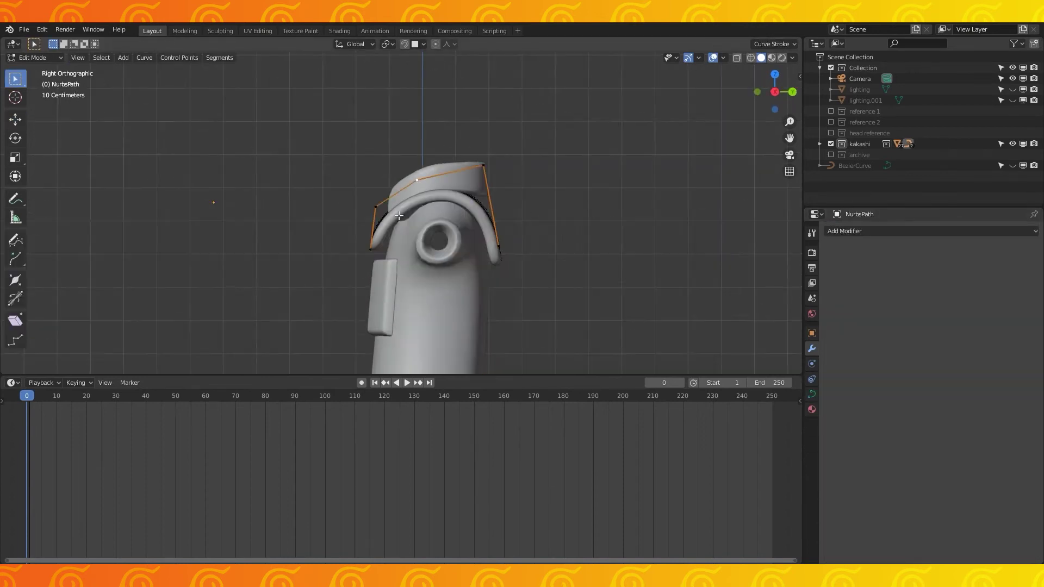
{"action": "scroll", "coordinate": [375, 206], "scroll_direction": "up", "scroll_amount": 2}
{"action": "left_click", "coordinate": [365, 205]}
{"action": "left_click", "coordinate": [360, 267], "text": "shift"}
{"action": "key", "text": "g"}
{"action": "left_click", "coordinate": [366, 274]}
Reposition the path's rear end point and subdivide the segment between it and the upper rear point.
{"action": "left_click", "coordinate": [537, 175]}
{"action": "key", "text": "g"}
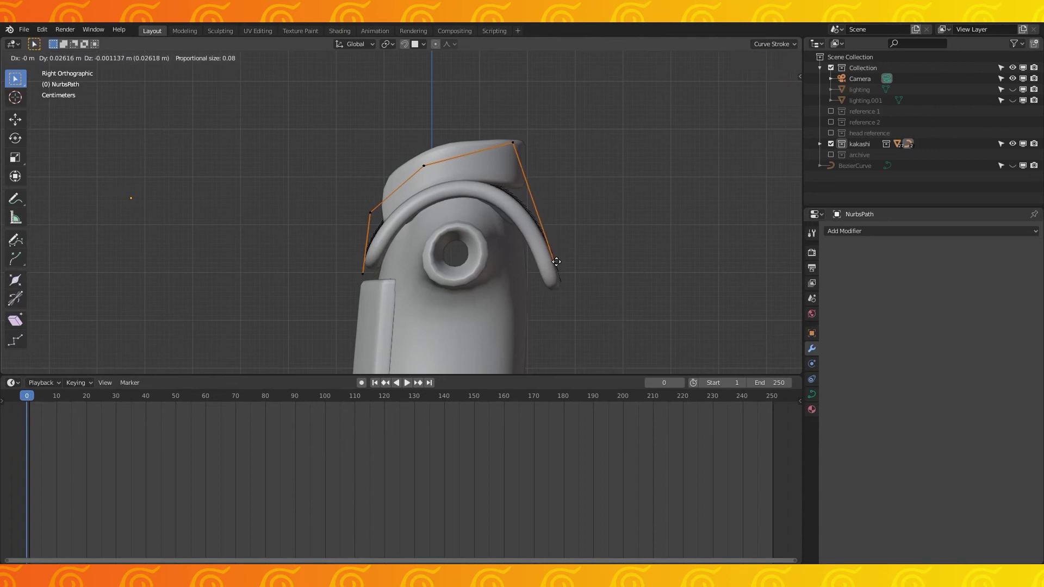
{"action": "left_click", "coordinate": [550, 256]}
{"action": "left_click", "coordinate": [513, 142], "text": "shift"}
{"action": "key", "text": "F3"}
{"action": "type", "text": "sub"}
{"action": "key", "text": "Return"}
Lower the path's upper rear and middle control points and adjust the rear end so the panel hugs the back.
{"action": "left_click", "coordinate": [513, 143]}
{"action": "key", "text": "g"}
{"action": "left_click", "coordinate": [502, 158]}
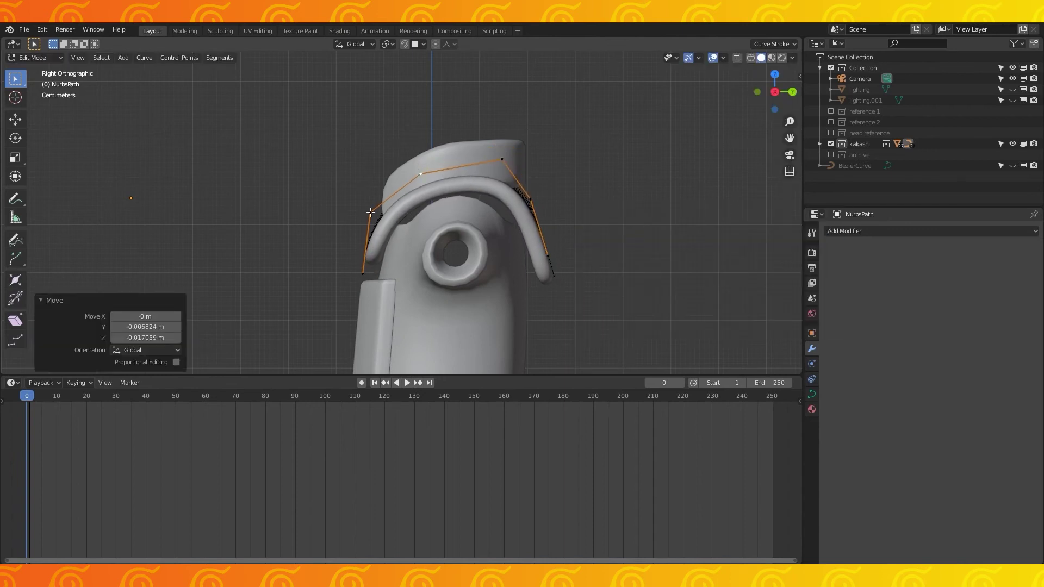
{"action": "left_click", "coordinate": [560, 262]}
{"action": "key", "text": "g"}
{"action": "left_click", "coordinate": [554, 261]}
Readjust the path's selected control point in right view, then leave editing and select the shoulder panel.
{"action": "middle_click_drag", "start_coordinate": [637, 224], "coordinate": [669, 253]}
{"action": "scroll", "coordinate": [580, 234], "scroll_direction": "down", "scroll_amount": 2}
{"action": "key", "text": "Tab"}
{"action": "key", "text": "Tab"}
{"action": "key", "text": "KP_3"}
{"action": "key", "text": "g"}
{"action": "left_click", "coordinate": [534, 271]}
{"action": "key", "text": "Tab"}
{"action": "left_click", "coordinate": [515, 206]}
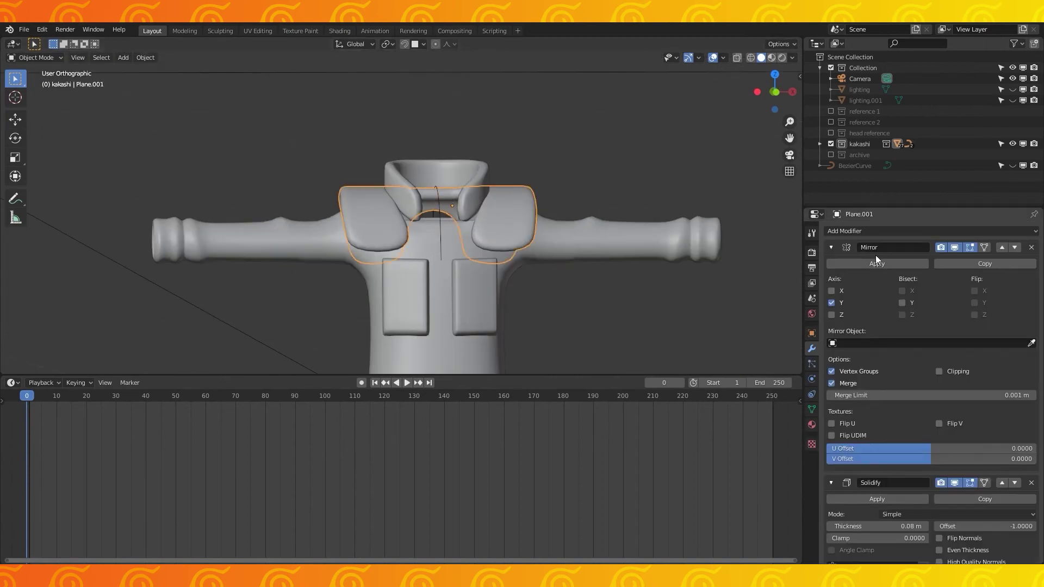
{"action": "scroll", "coordinate": [895, 424], "scroll_direction": "down", "scroll_amount": 9}
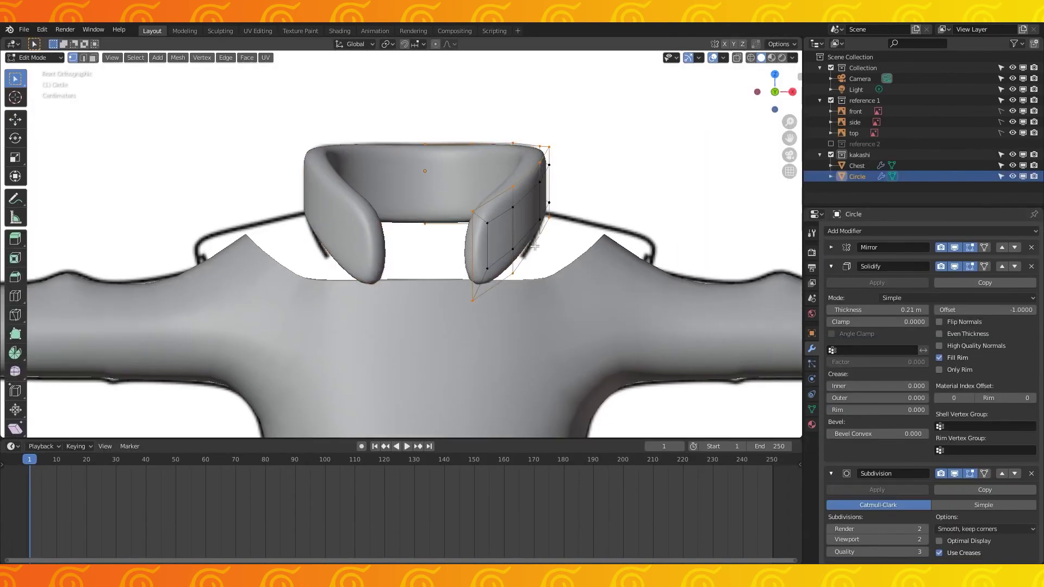
Duplicate the collar's lower edge in place and separate it into its own object.
{"action": "left_click", "coordinate": [751, 57]}
{"action": "key", "text": "x"}
{"action": "key", "text": "KP_3"}
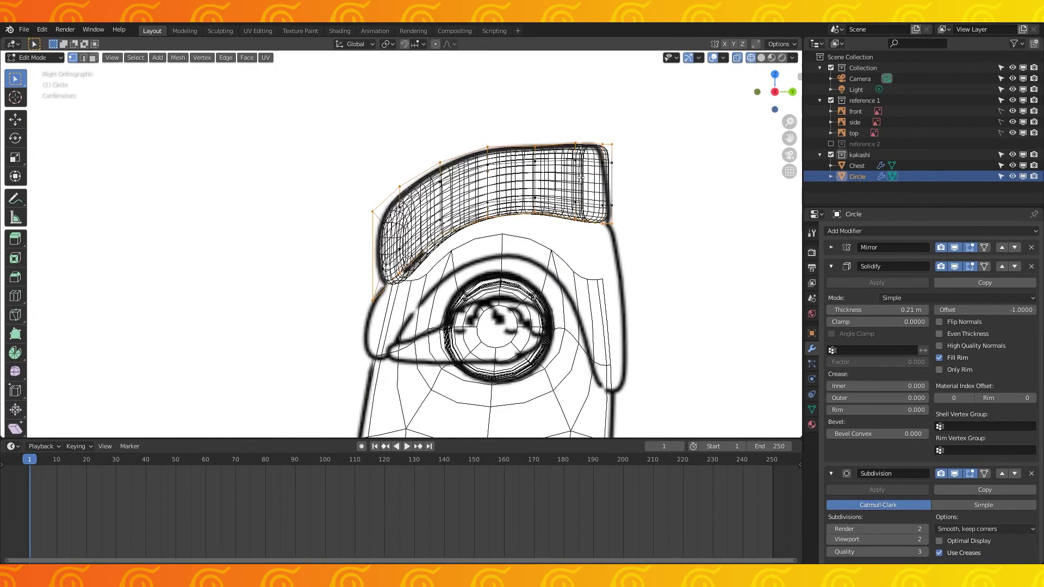
{"action": "left_click", "coordinate": [761, 57]}
{"action": "key", "text": "KP_1"}
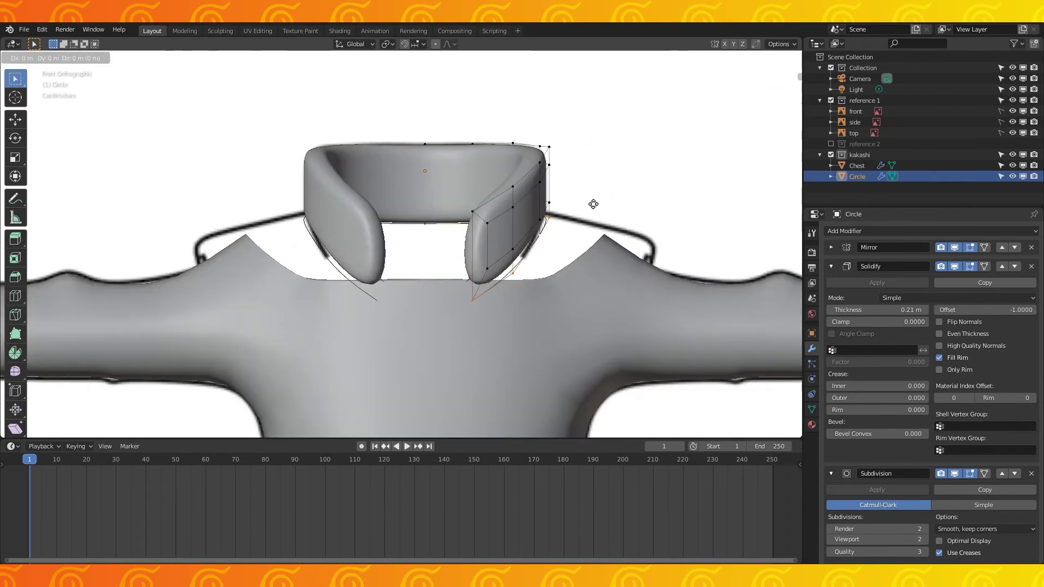
{"action": "right_click", "coordinate": [594, 204]}
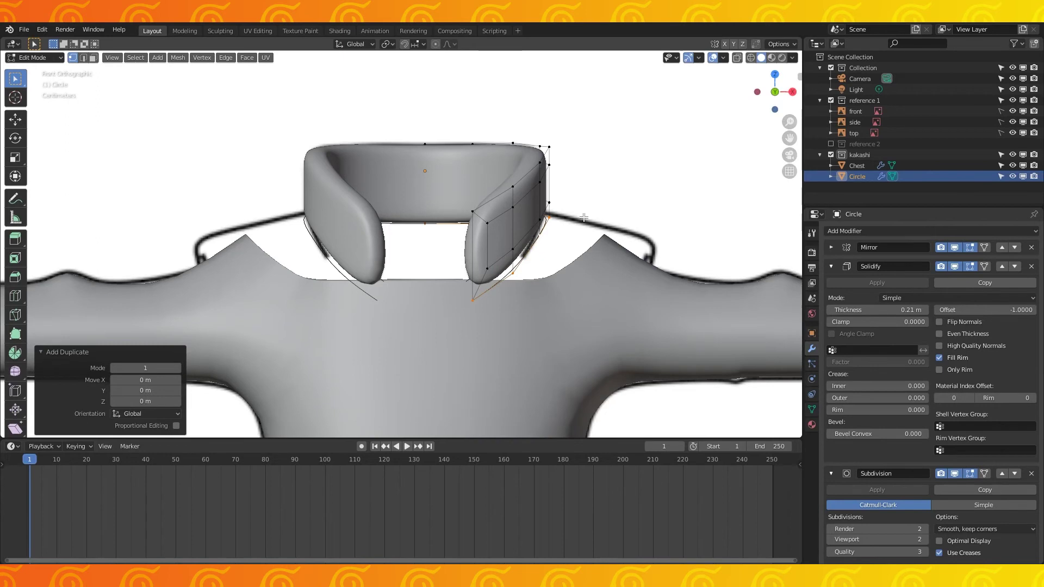
{"action": "left_click", "coordinate": [573, 218]}
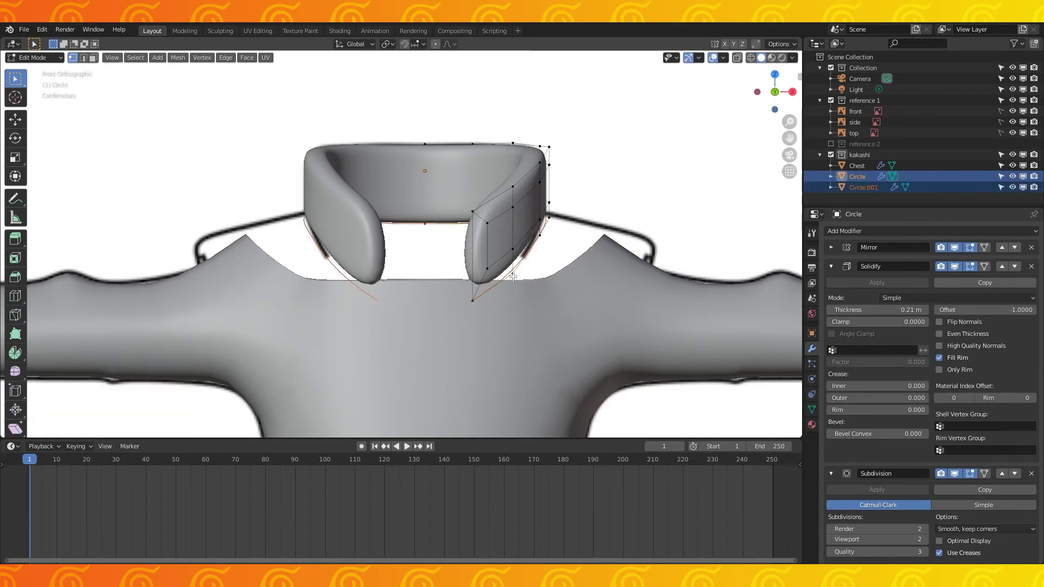
Rename the collar object "shoulders" and the separated edge object "shoulders 2".
{"action": "double_click", "coordinate": [860, 177]}
{"action": "type", "text": "should"}
{"action": "left_click", "coordinate": [865, 177]}
{"action": "type", "text": "sh"}
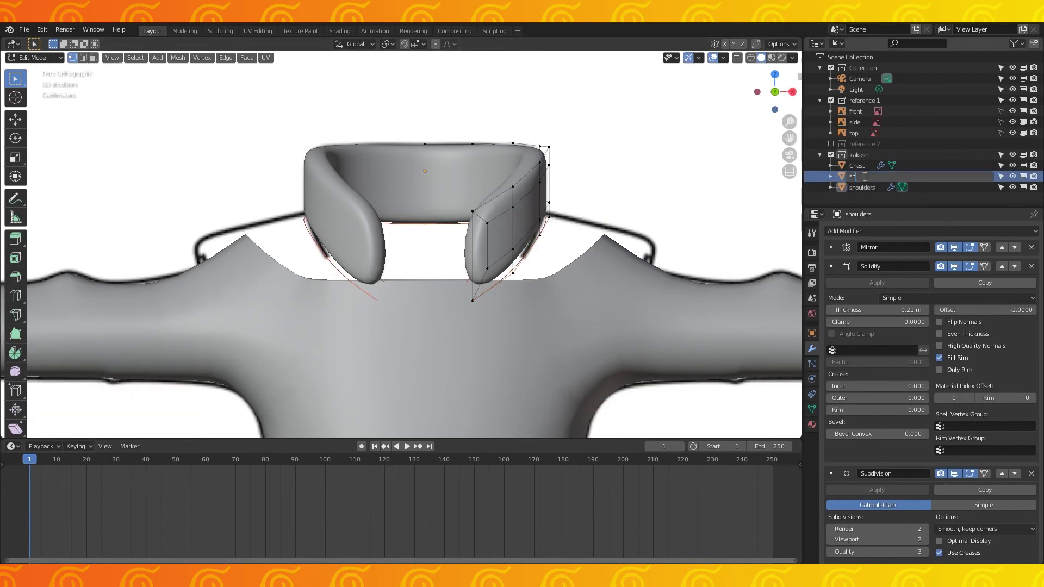
{"action": "type", "text": "oulders 2"}
{"action": "key", "text": "Return"}
Edit shoulders 2 in wireframe and extrude its edge outward over the shoulder to match the front reference outline.
{"action": "key", "text": "Tab"}
{"action": "left_click", "coordinate": [867, 189]}
{"action": "key", "text": "Tab"}
{"action": "middle_click_drag", "start_coordinate": [602, 268], "coordinate": [561, 270], "text": "shift"}
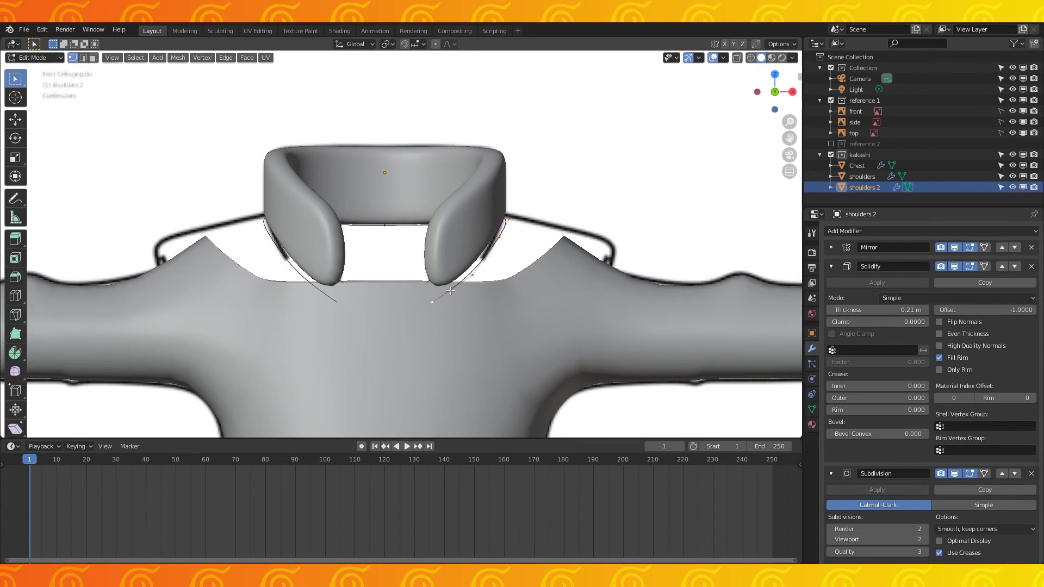
{"action": "middle_click_drag", "start_coordinate": [450, 291], "coordinate": [445, 274], "text": "shift"}
{"action": "left_click", "coordinate": [751, 58]}
{"action": "middle_click_drag", "start_coordinate": [595, 244], "coordinate": [581, 228], "text": "shift"}
{"action": "key", "text": "e"}
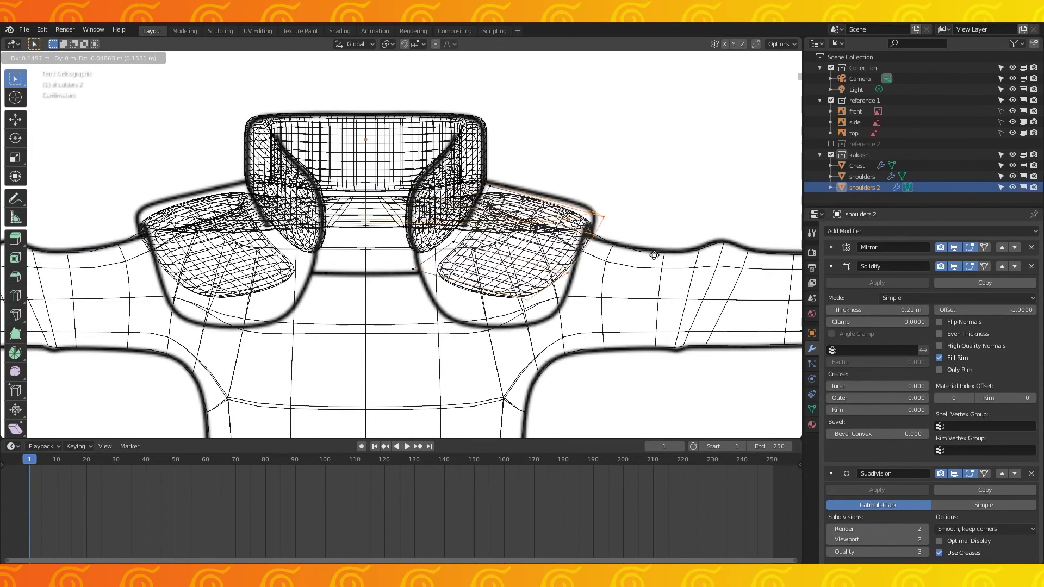
{"action": "left_click", "coordinate": [649, 249]}
Switch to back view, hide the reference 1 collection and show reference 2.
{"action": "middle_click_drag", "start_coordinate": [648, 250], "coordinate": [609, 214]}
{"action": "left_click", "coordinate": [610, 215]}
{"action": "key", "text": "ctrl+KP_1"}
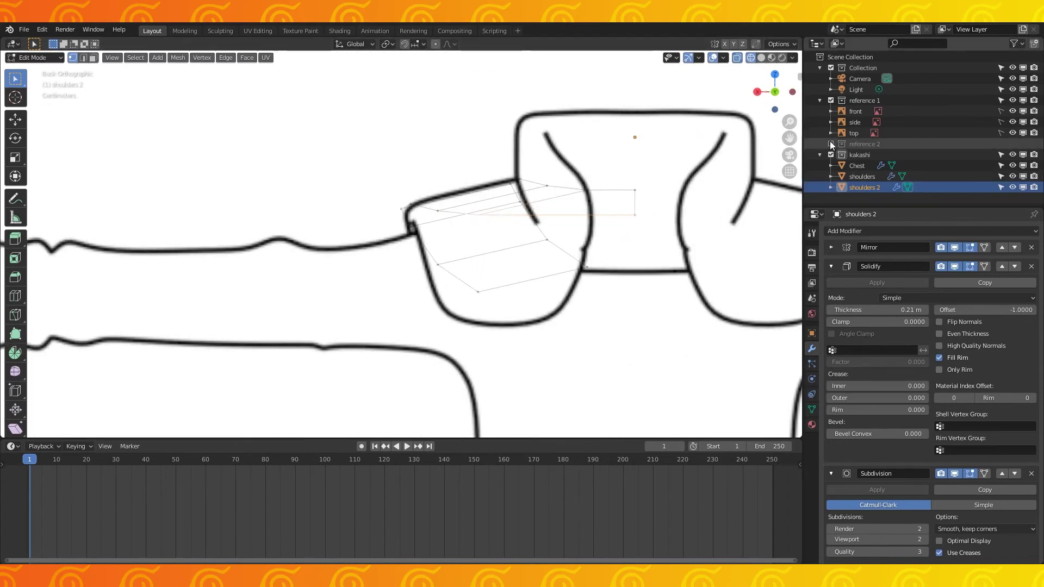
{"action": "left_click", "coordinate": [831, 101]}
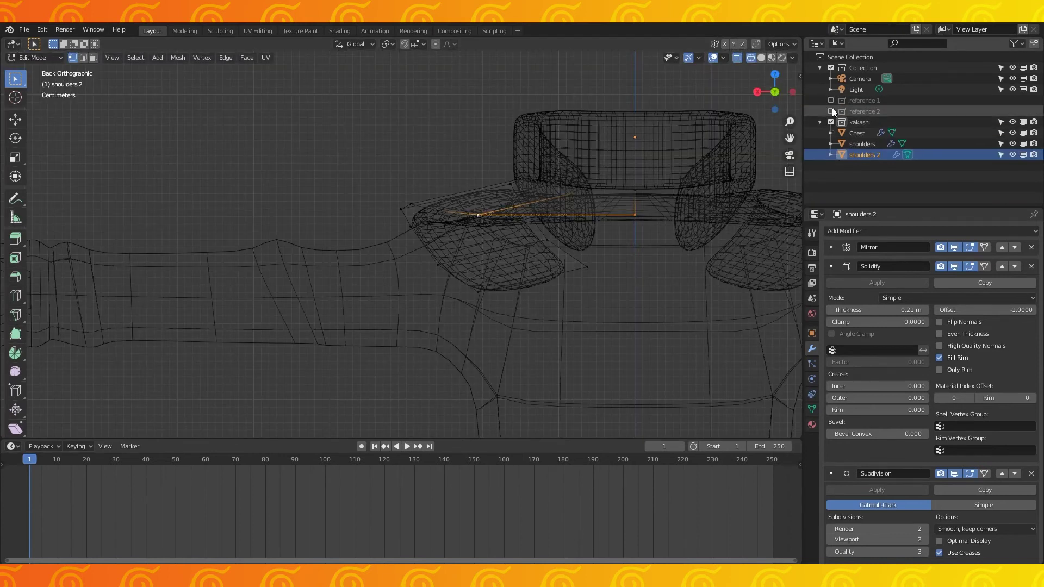
{"action": "left_click", "coordinate": [832, 111]}
{"action": "scroll", "coordinate": [605, 218], "scroll_direction": "up", "scroll_amount": 1}
{"action": "middle_click_drag", "start_coordinate": [602, 216], "coordinate": [559, 217], "text": "shift"}
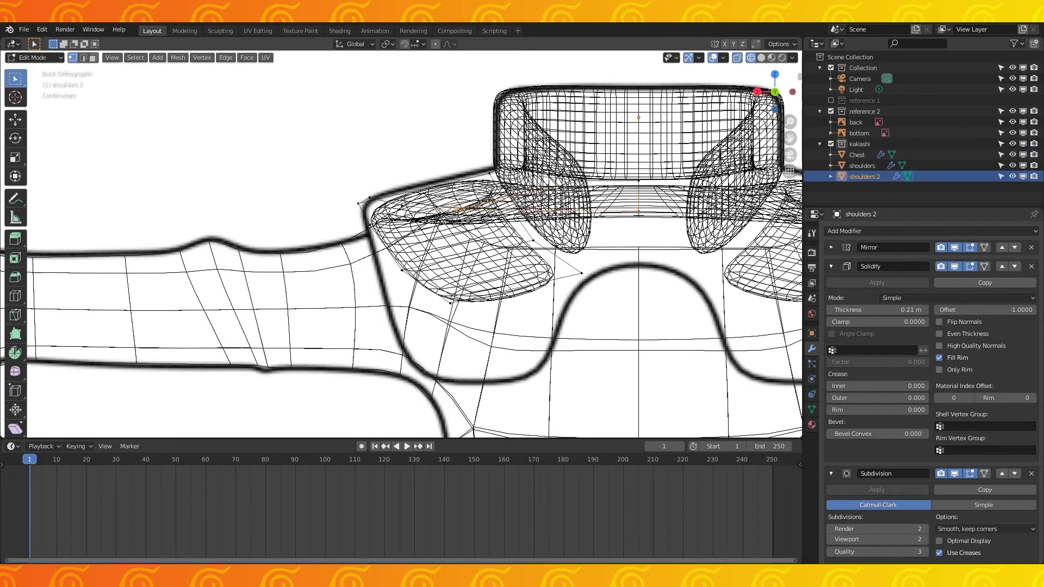
Lower the back edge of shoulders 2 about 0.19 m along Z and adjust the vertices to the back reference outline.
{"action": "key", "text": "g"}
{"action": "key", "text": "z"}
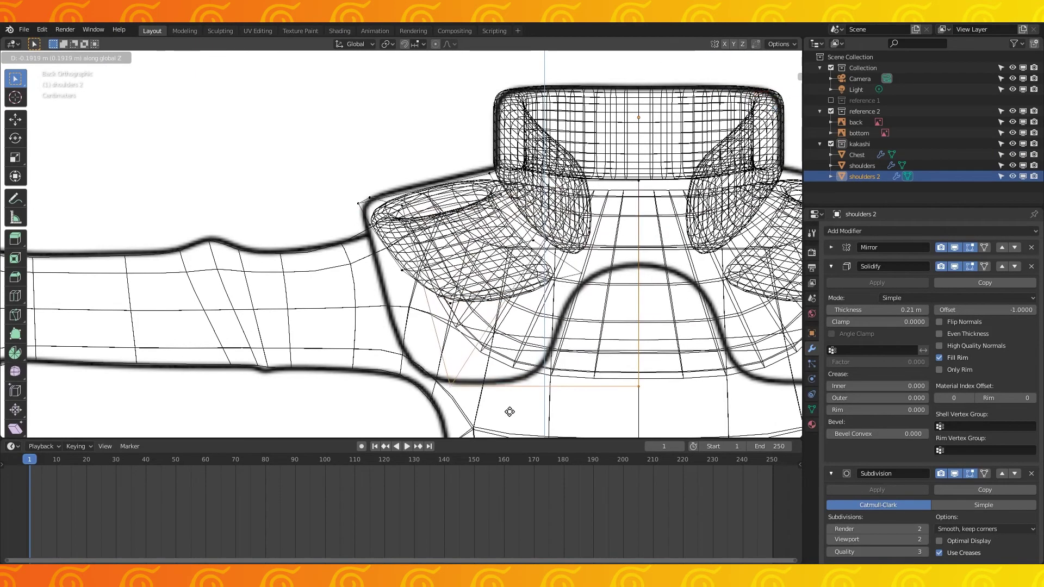
{"action": "left_click", "coordinate": [510, 412]}
{"action": "scroll", "coordinate": [510, 381], "scroll_direction": "down", "scroll_amount": 2}
{"action": "left_click", "coordinate": [762, 58]}
{"action": "left_click", "coordinate": [751, 58]}
{"action": "key", "text": "g"}
{"action": "left_click", "coordinate": [359, 190]}
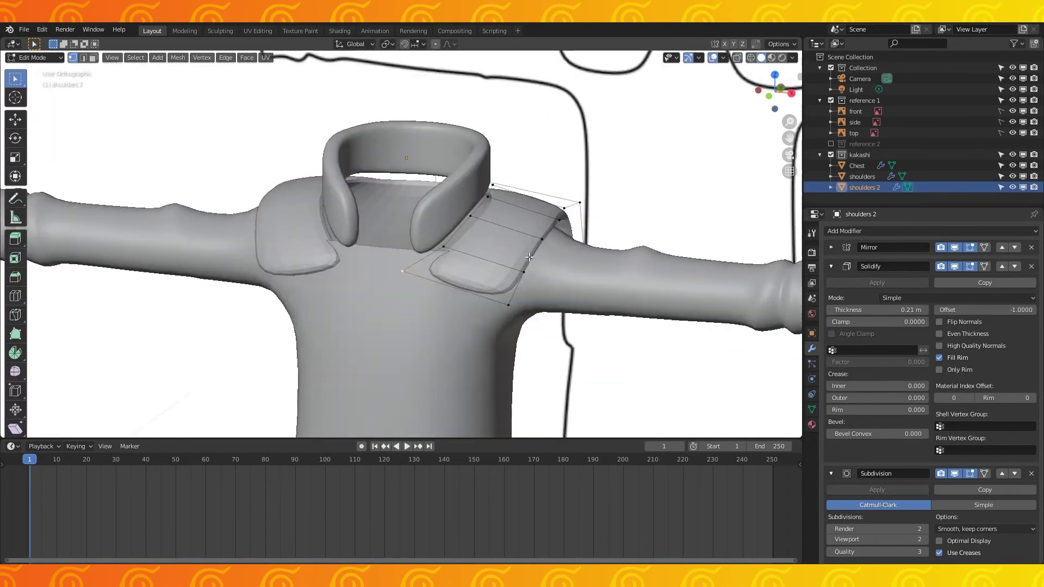
Remove the Subdivision modifier from shoulders 2 and display the mesh in solid shading.
{"action": "left_click", "coordinate": [247, 57]}
{"action": "left_click", "coordinate": [276, 256]}
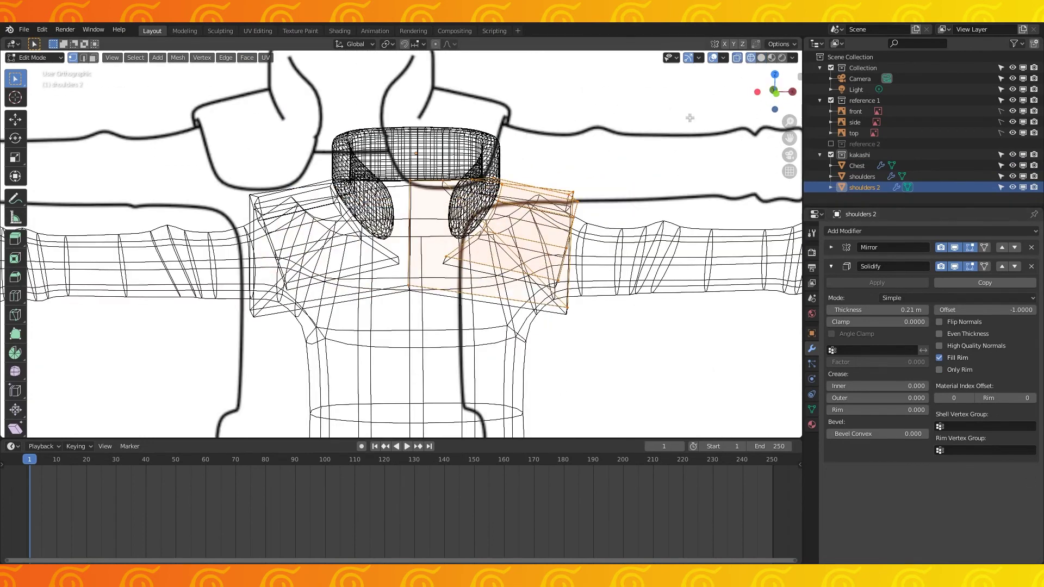
{"action": "left_click", "coordinate": [761, 58]}
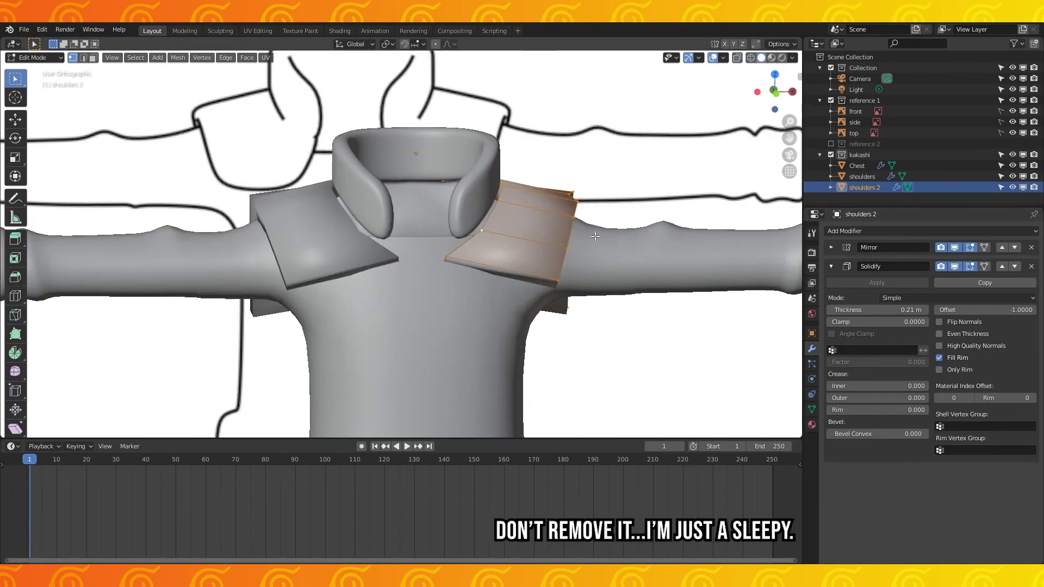
Add a lengthwise loop cut to the shoulder strap, slide it toward the collar and reposition the inner front corner vertex.
{"action": "middle_click_drag", "start_coordinate": [595, 236], "coordinate": [572, 246]}
{"action": "key", "text": "ctrl+r"}
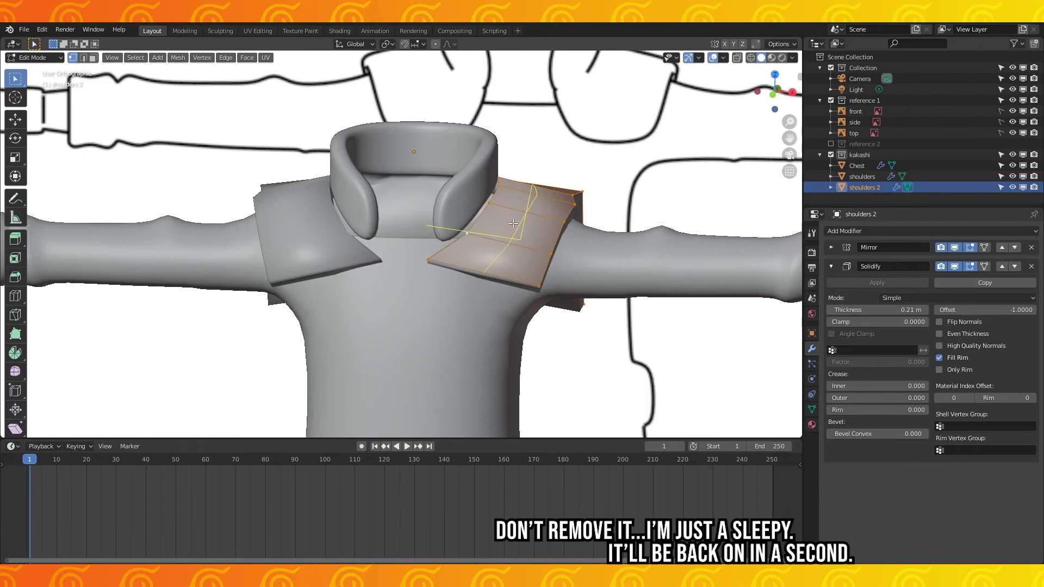
{"action": "left_click", "coordinate": [518, 225]}
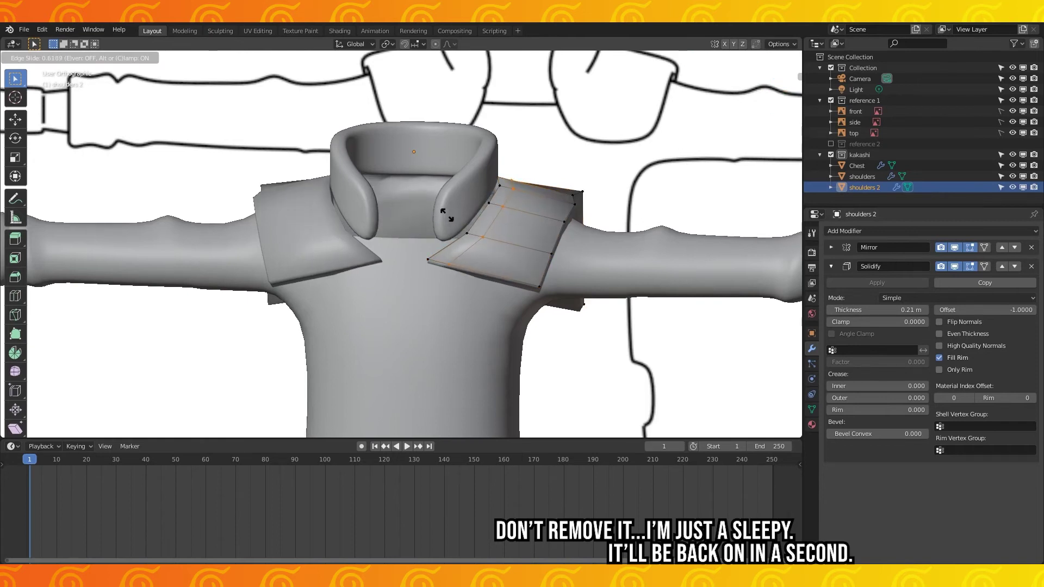
{"action": "left_click", "coordinate": [447, 215]}
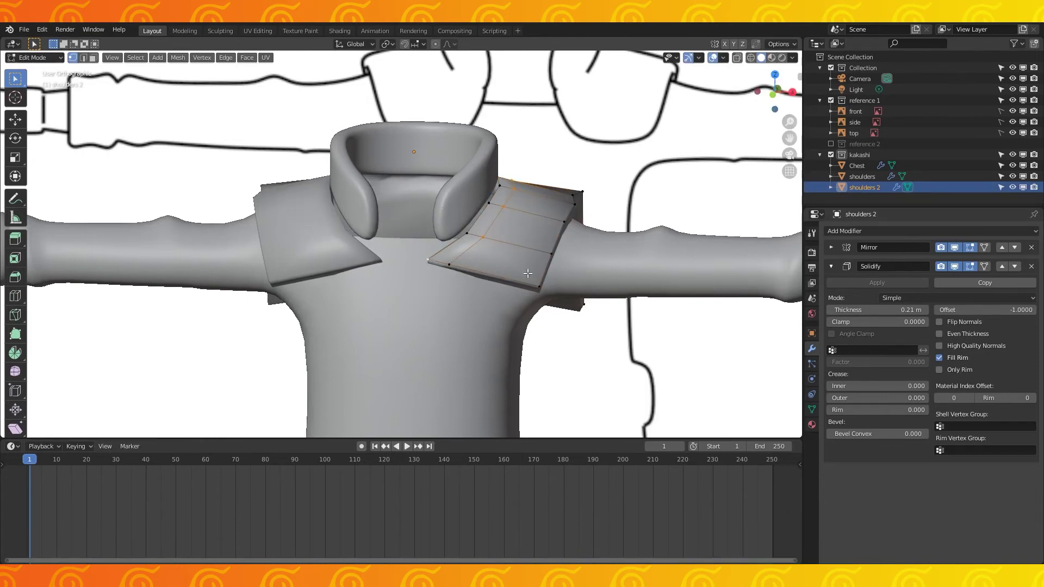
{"action": "key", "text": "g"}
{"action": "left_click", "coordinate": [452, 264]}
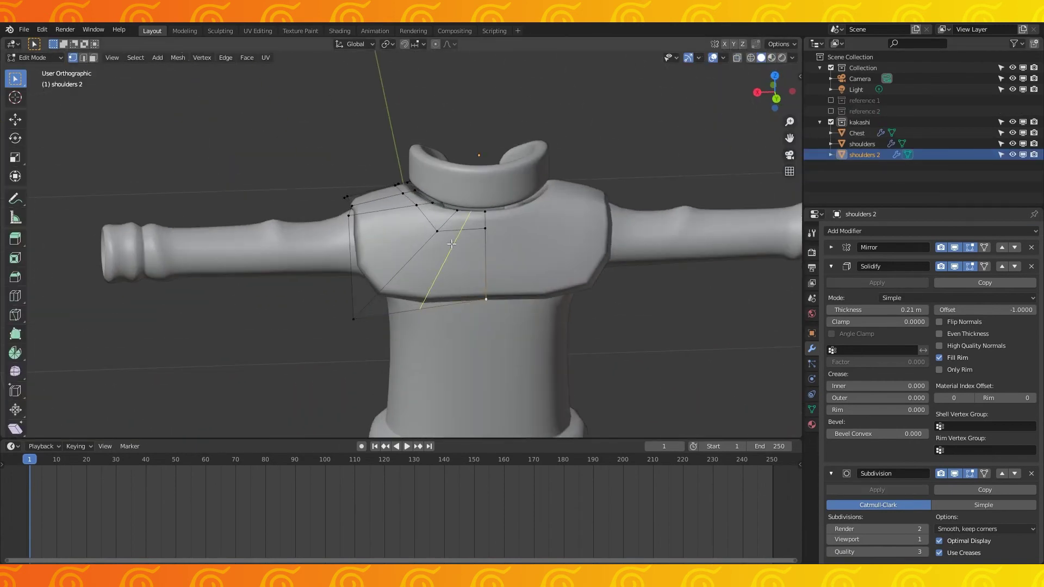
Add a centred vertical loop cut to the back panel and open a V-shaped notch at its bottom centre.
{"action": "left_click", "coordinate": [451, 245]}
{"action": "right_click", "coordinate": [465, 237]}
{"action": "left_click", "coordinate": [482, 296]}
{"action": "middle_click_drag", "start_coordinate": [481, 295], "coordinate": [481, 295]}
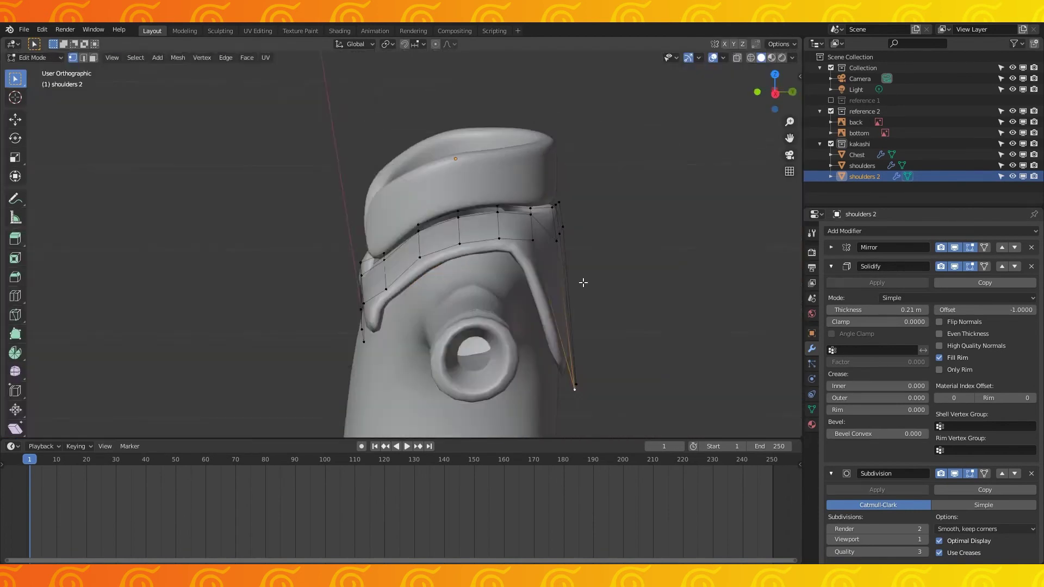
{"action": "middle_click_drag", "start_coordinate": [582, 285], "coordinate": [396, 147]}
{"action": "scroll", "coordinate": [386, 261], "scroll_direction": "down", "scroll_amount": 6}
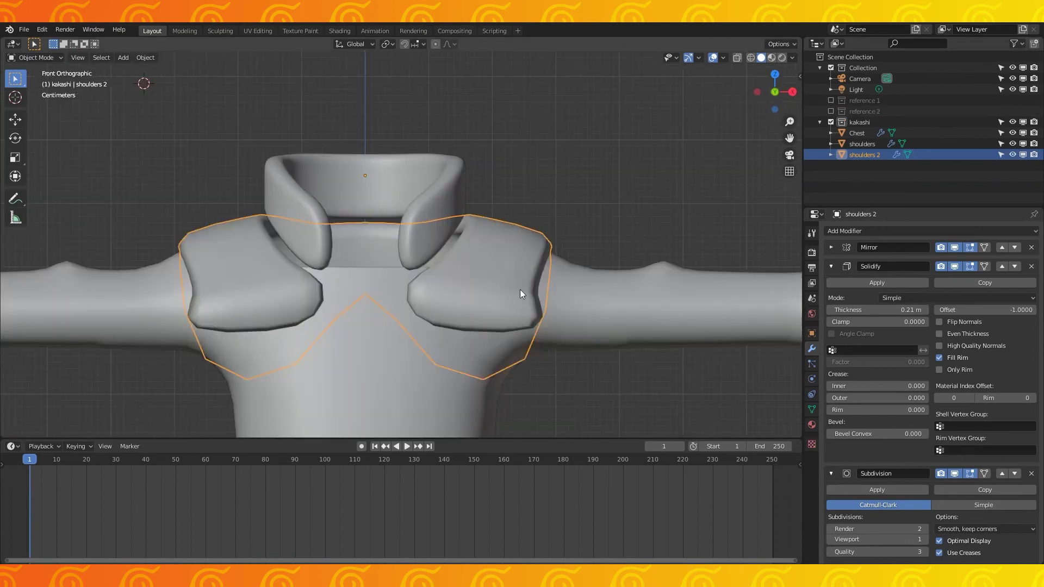
Move two inner vertices of the front shoulder flap slightly outward in front view.
{"action": "left_click", "coordinate": [435, 283]}
{"action": "key", "text": "g"}
{"action": "left_click", "coordinate": [456, 287]}
{"action": "left_click", "coordinate": [458, 265]}
{"action": "key", "text": "g"}
{"action": "left_click", "coordinate": [467, 269]}
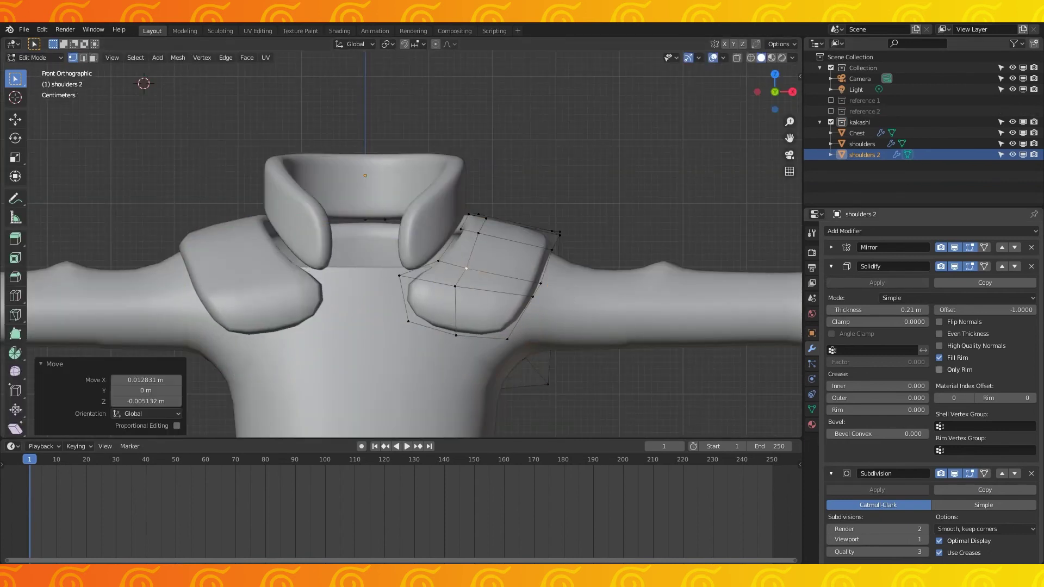
{"action": "scroll", "coordinate": [466, 269], "scroll_direction": "up", "scroll_amount": 1}
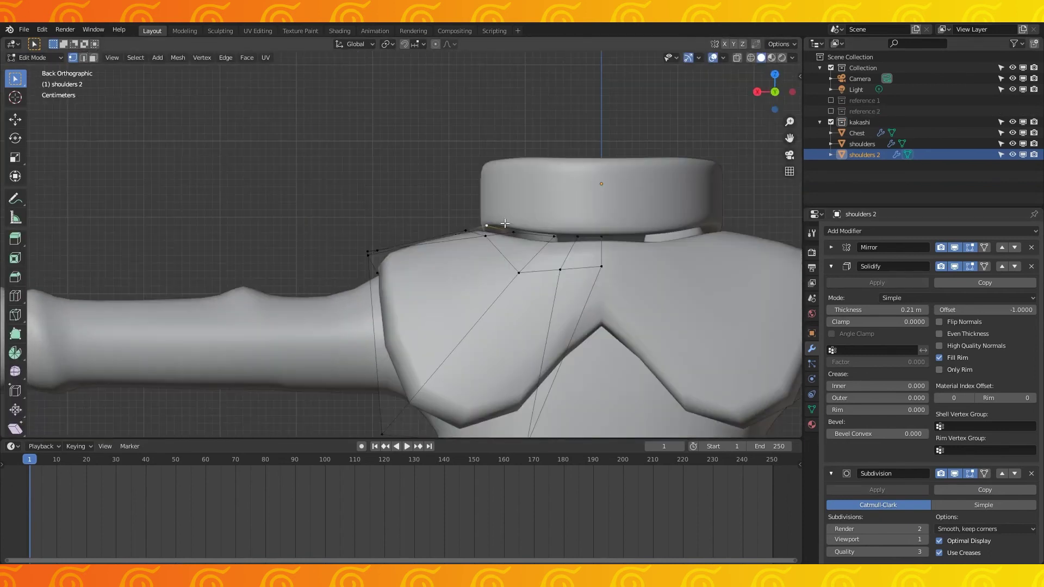
Cut new edges into the lower front shoulder flap with the Knife tool in front view.
{"action": "middle_click_drag", "start_coordinate": [373, 256], "coordinate": [539, 229]}
{"action": "scroll", "coordinate": [544, 245], "scroll_direction": "down", "scroll_amount": 2}
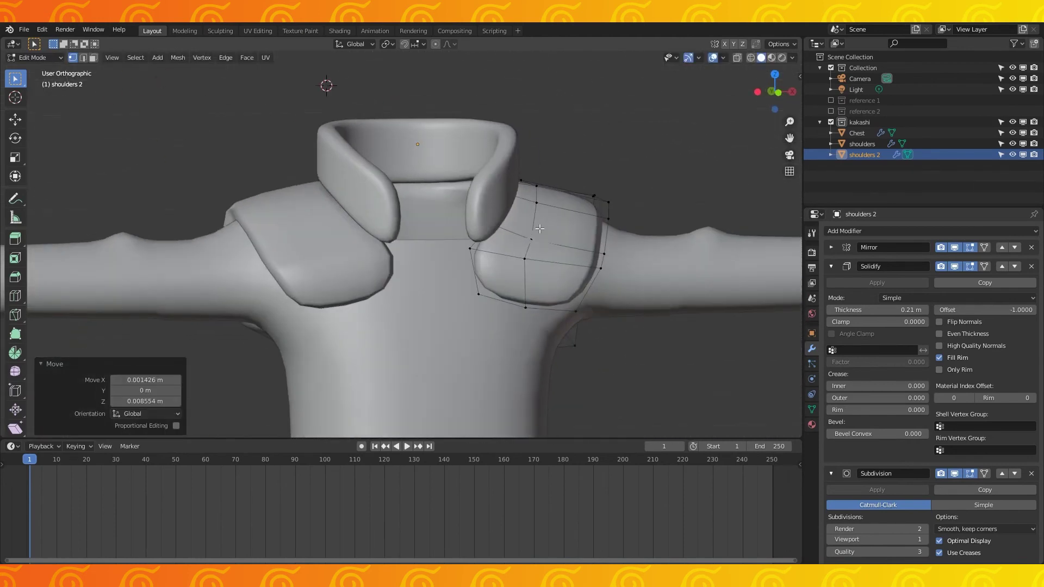
{"action": "key", "text": "KP_1"}
{"action": "scroll", "coordinate": [538, 229], "scroll_direction": "up", "scroll_amount": 2}
{"action": "key", "text": "k"}
{"action": "left_click", "coordinate": [554, 322]}
{"action": "key", "text": "Return"}
Knife an inset cut from the collar edge down the back panel's inner side, along its lower edge and up the outer side.
{"action": "middle_click_drag", "start_coordinate": [555, 321], "coordinate": [680, 326]}
{"action": "scroll", "coordinate": [653, 196], "scroll_direction": "up", "scroll_amount": 4}
{"action": "key", "text": "k"}
{"action": "left_click", "coordinate": [589, 156]}
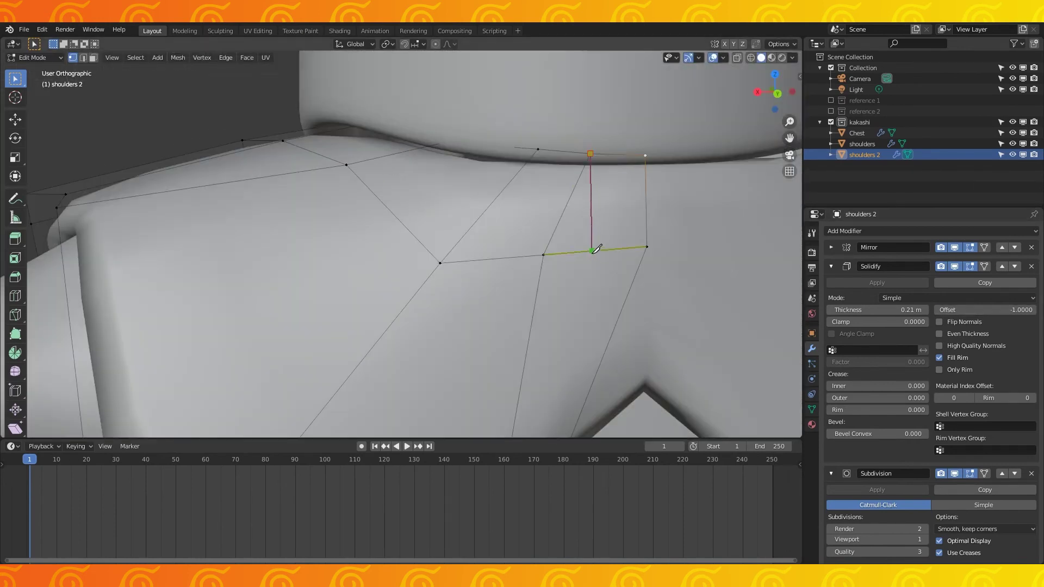
{"action": "left_click", "coordinate": [593, 250]}
{"action": "middle_click_drag", "start_coordinate": [481, 311], "coordinate": [498, 225], "text": "shift"}
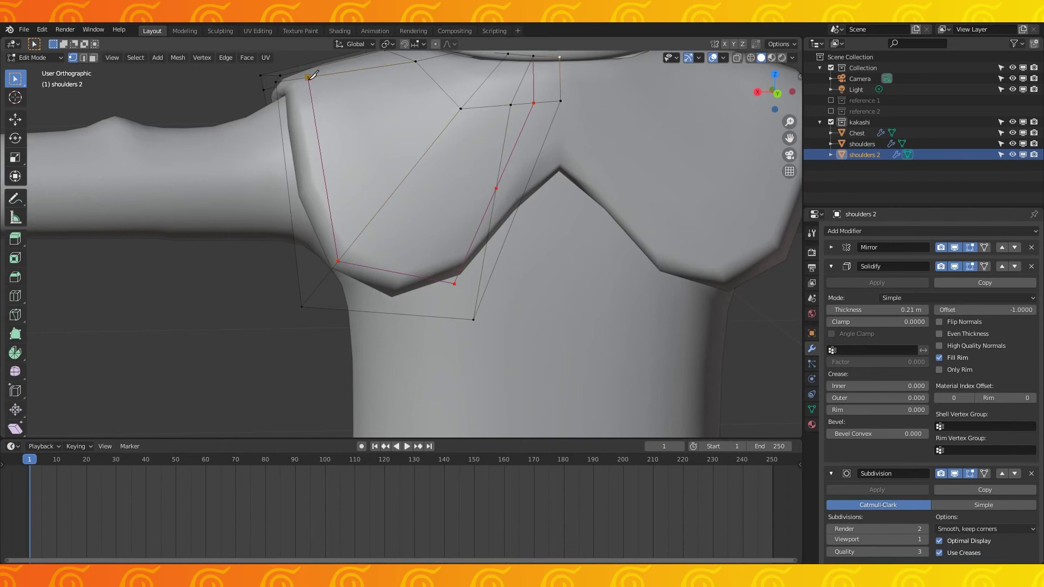
{"action": "key", "text": "Return"}
Dissolve the surplus edges running beside the notch on the inner side of the back panel.
{"action": "scroll", "coordinate": [507, 115], "scroll_direction": "up", "scroll_amount": 1}
{"action": "middle_click_drag", "start_coordinate": [507, 115], "coordinate": [452, 215], "text": "shift"}
{"action": "middle_click_drag", "start_coordinate": [331, 176], "coordinate": [419, 343]}
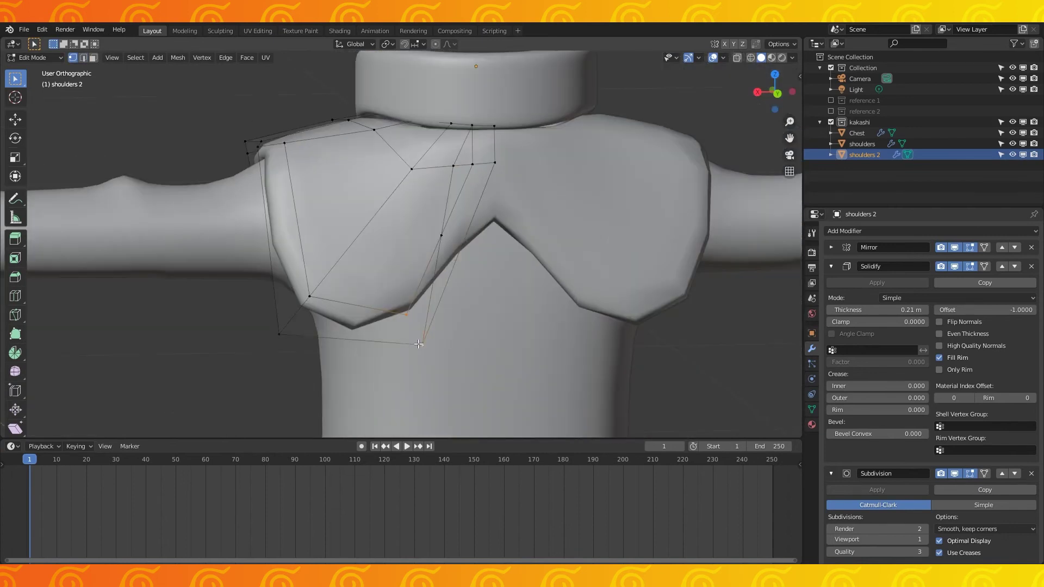
{"action": "key", "text": "x"}
{"action": "left_click", "coordinate": [436, 272]}
{"action": "left_click", "coordinate": [446, 199]}
{"action": "key", "text": "x"}
{"action": "left_click", "coordinate": [446, 200]}
{"action": "left_click", "coordinate": [468, 138]}
{"action": "middle_click_drag", "start_coordinate": [471, 139], "coordinate": [473, 175], "text": "shift"}
{"action": "scroll", "coordinate": [474, 176], "scroll_direction": "down", "scroll_amount": 1}
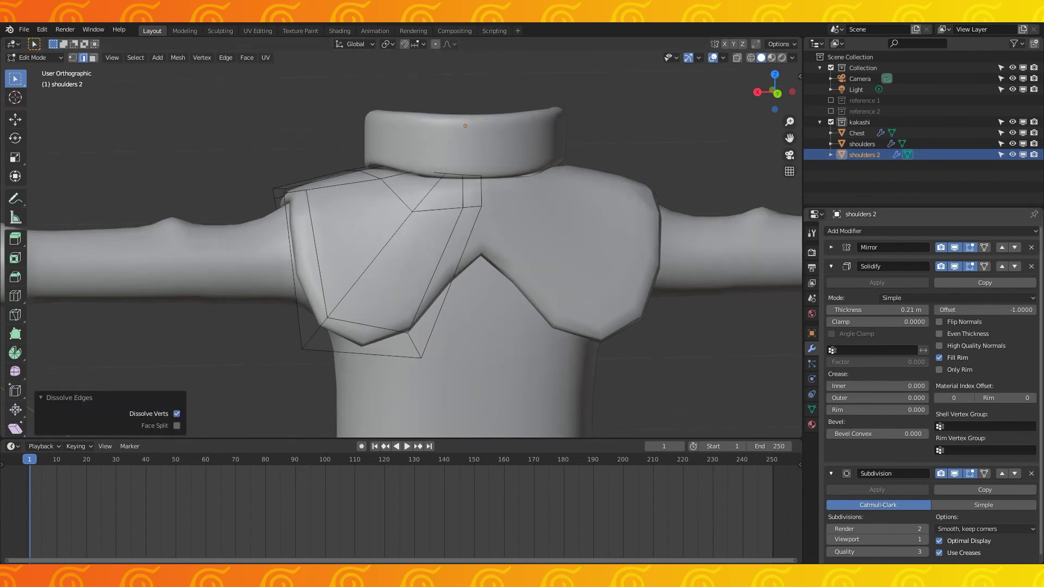
Replace the back panel's long diagonal edge with a knife cut down to the lower edge, and cut across to the outer edge.
{"action": "key", "text": "ctrl+KP_1"}
{"action": "left_click", "coordinate": [400, 227]}
{"action": "key", "text": "k"}
{"action": "left_click", "coordinate": [360, 267]}
{"action": "key", "text": "x"}
{"action": "left_click", "coordinate": [359, 266]}
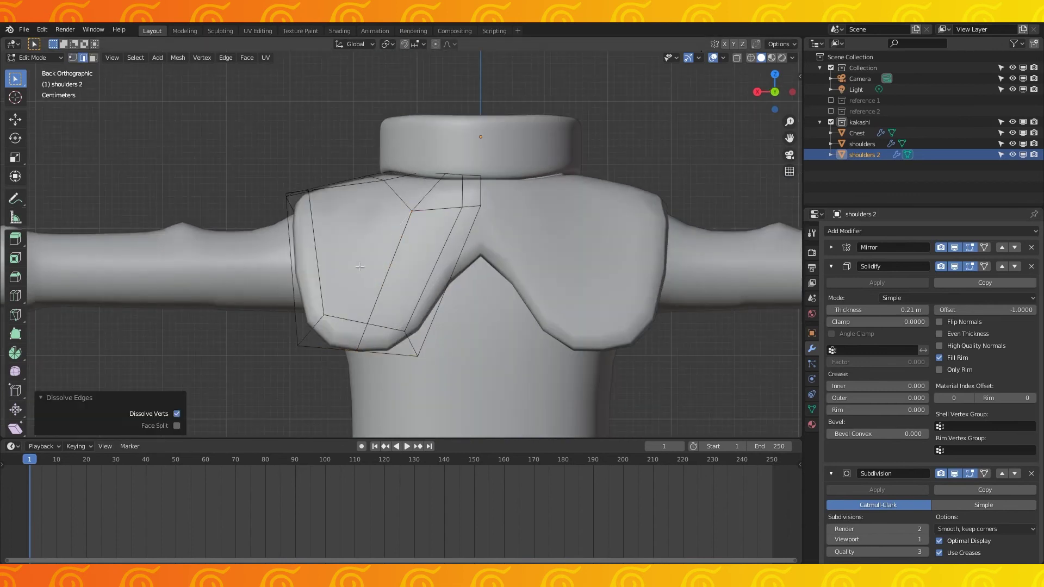
{"action": "left_click", "coordinate": [293, 244]}
{"action": "key", "text": "Return"}
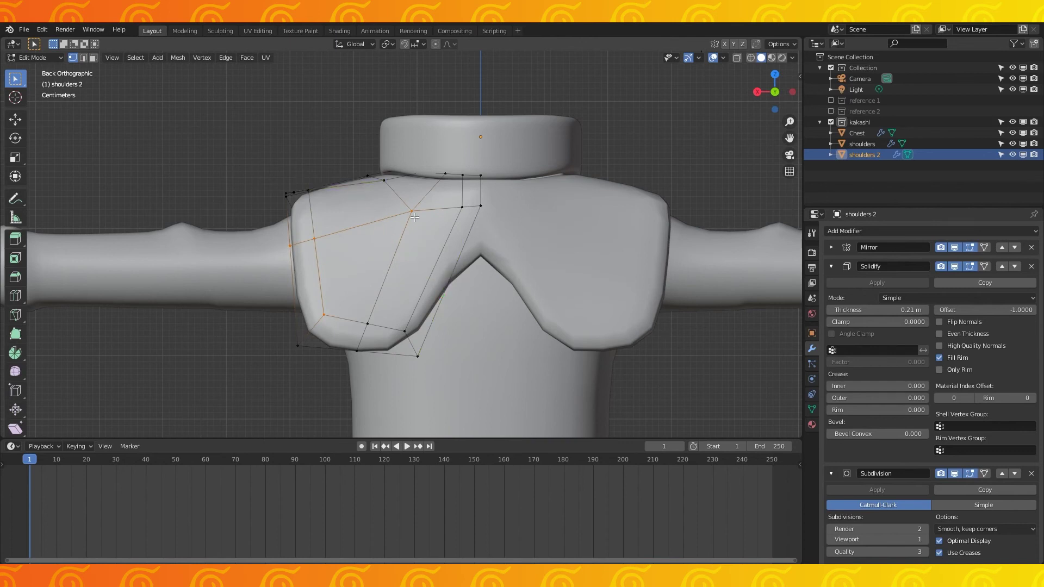
Move the back panel's inner vertex down and outward, and merge all vertices of the mesh by distance.
{"action": "left_click", "coordinate": [404, 242]}
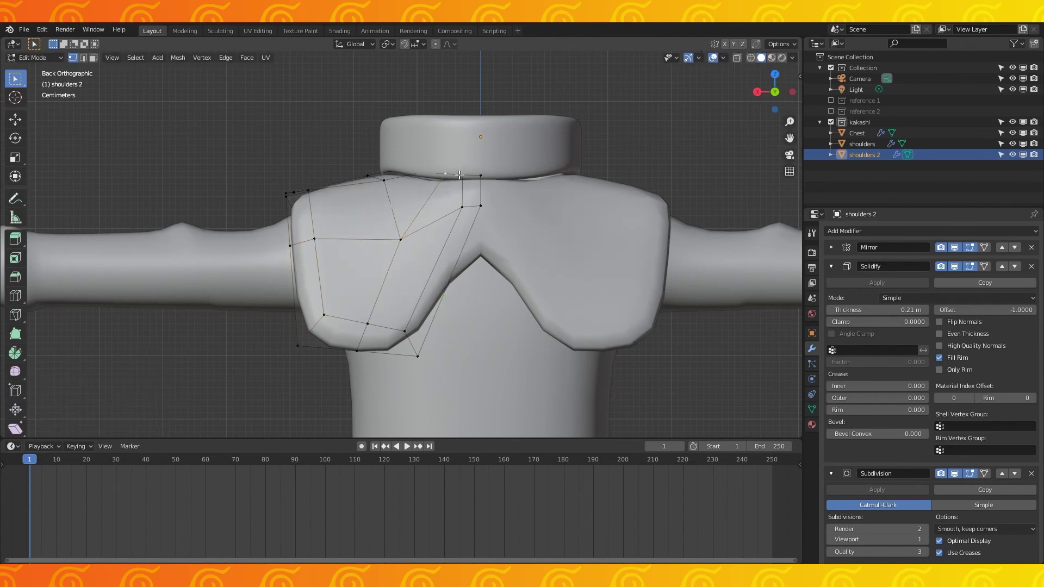
{"action": "left_click", "coordinate": [508, 227]}
{"action": "key", "text": "a"}
{"action": "key", "text": "m"}
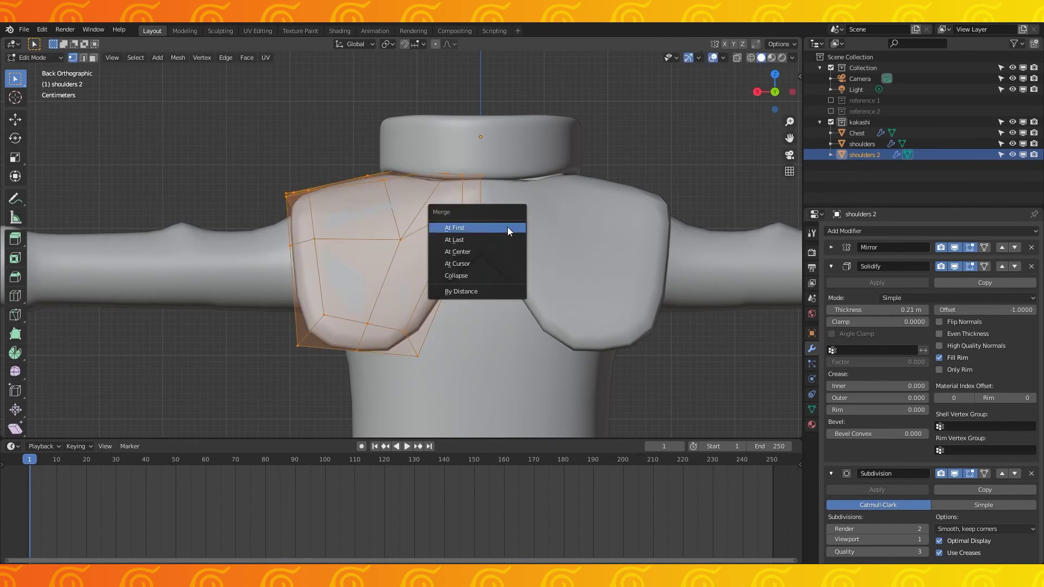
{"action": "left_click", "coordinate": [483, 292]}
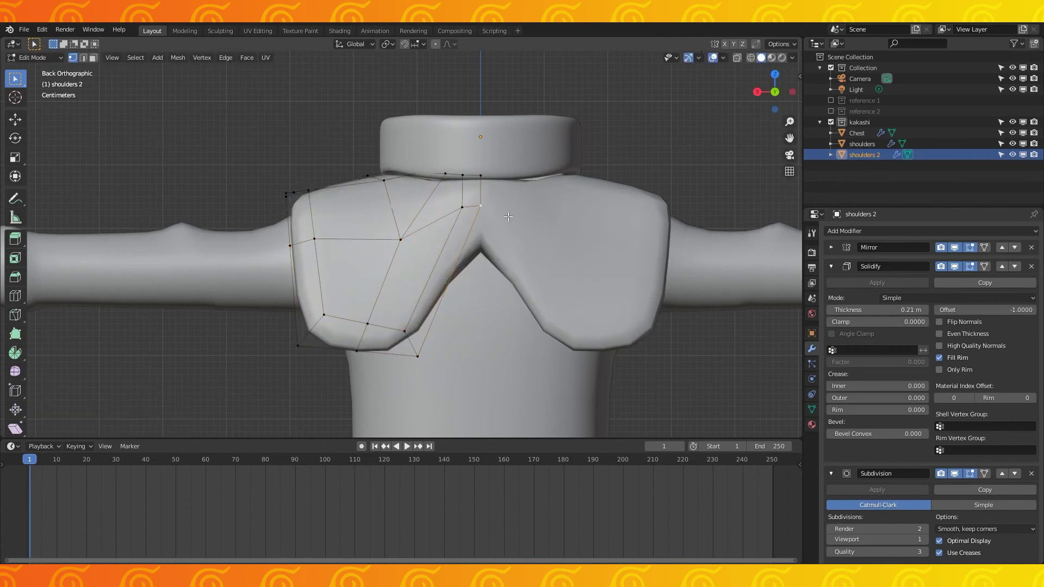
Lower the notch's centre vertex and its neighbour, and knife a cut between the notch edge and the panel's inner vertex.
{"action": "key", "text": "g"}
{"action": "left_click", "coordinate": [511, 239]}
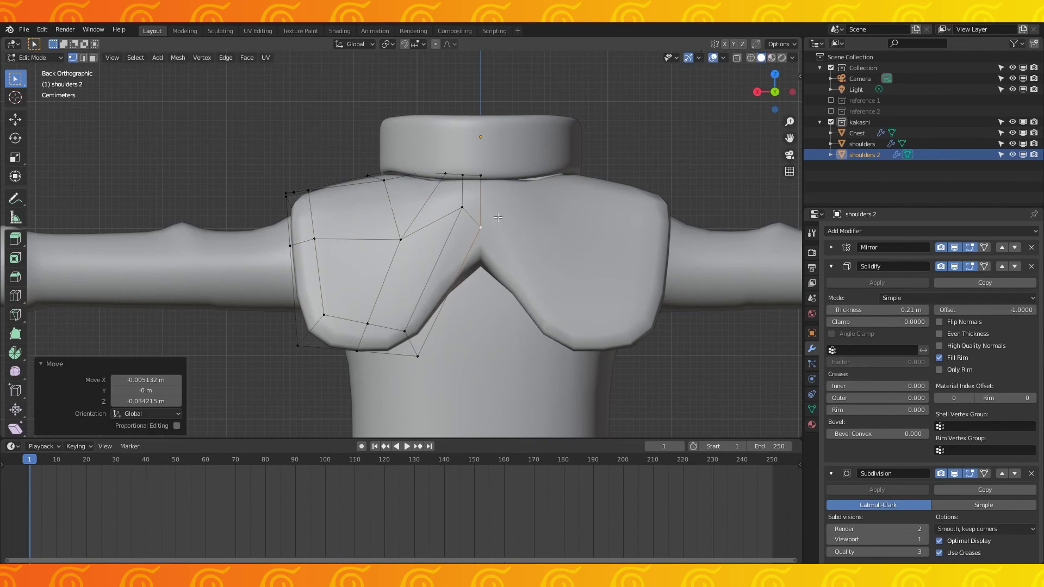
{"action": "left_click", "coordinate": [452, 209]}
{"action": "key", "text": "g"}
{"action": "left_click", "coordinate": [446, 234]}
{"action": "key", "text": "k"}
{"action": "left_click", "coordinate": [401, 240]}
{"action": "key", "text": "Return"}
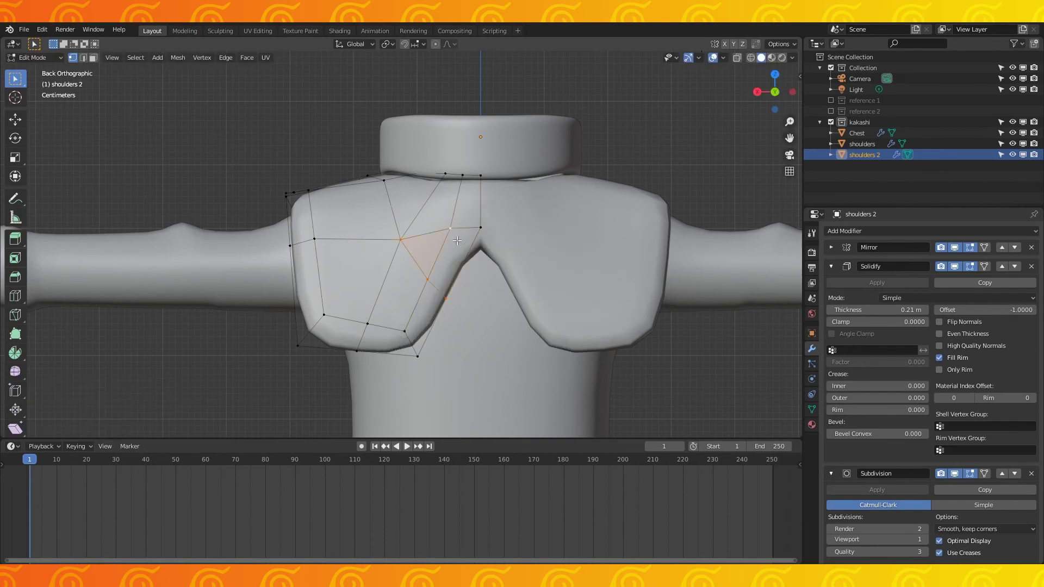
Dissolve the two edges fanning from the panel's inner vertex toward the collar and the notch.
{"action": "key", "text": "2"}
{"action": "left_click", "coordinate": [421, 209]}
{"action": "left_click", "coordinate": [426, 234], "text": "shift"}
{"action": "key", "text": "x"}
{"action": "left_click", "coordinate": [425, 235]}
Slide the back panel's collar-side vertex outward along the shoulder and move the inner vertex outward beneath it.
{"action": "key", "text": "1"}
{"action": "left_click", "coordinate": [400, 237]}
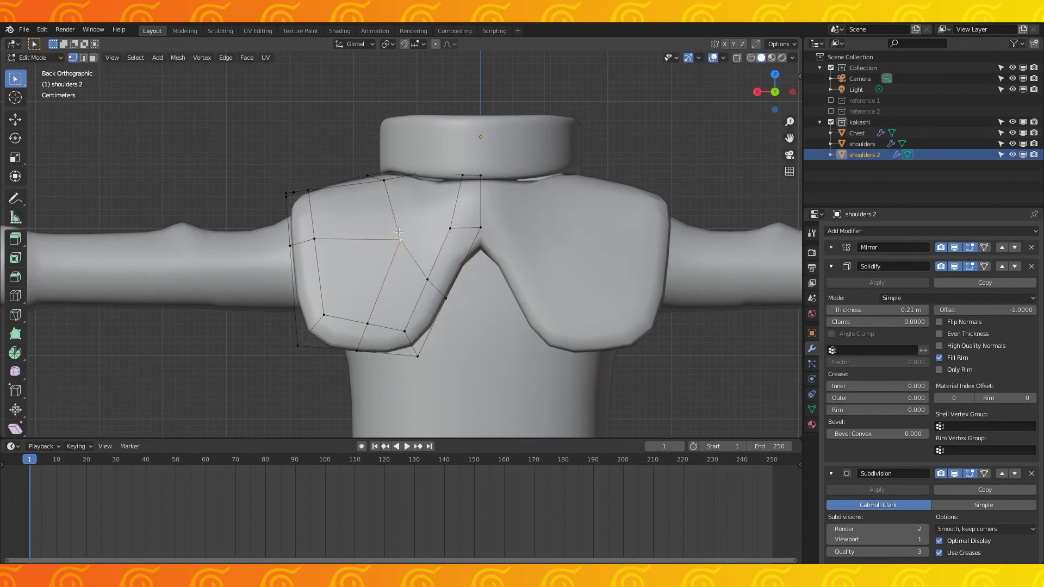
{"action": "key", "text": "Escape"}
{"action": "left_click", "coordinate": [376, 178]}
{"action": "key", "text": "g"}
{"action": "key", "text": "g"}
{"action": "left_click", "coordinate": [349, 184]}
{"action": "left_click", "coordinate": [401, 239]}
{"action": "key", "text": "g"}
{"action": "left_click", "coordinate": [382, 237]}
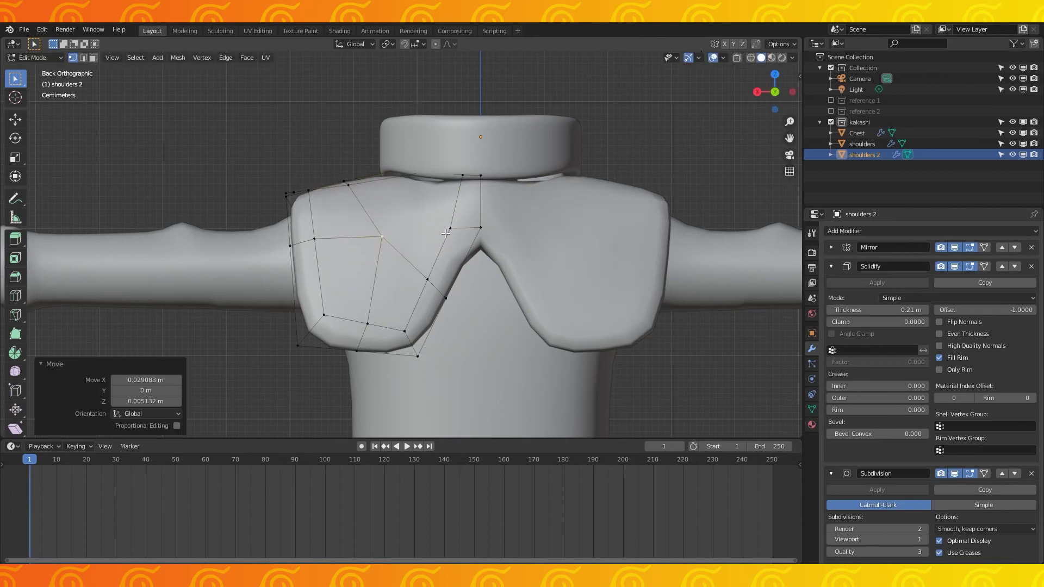
Dissolve the old vertex beside the notch and knife a cut from its replacement to the back centreline.
{"action": "key", "text": "Return"}
{"action": "key", "text": "x"}
{"action": "left_click", "coordinate": [445, 221]}
{"action": "left_click", "coordinate": [439, 253]}
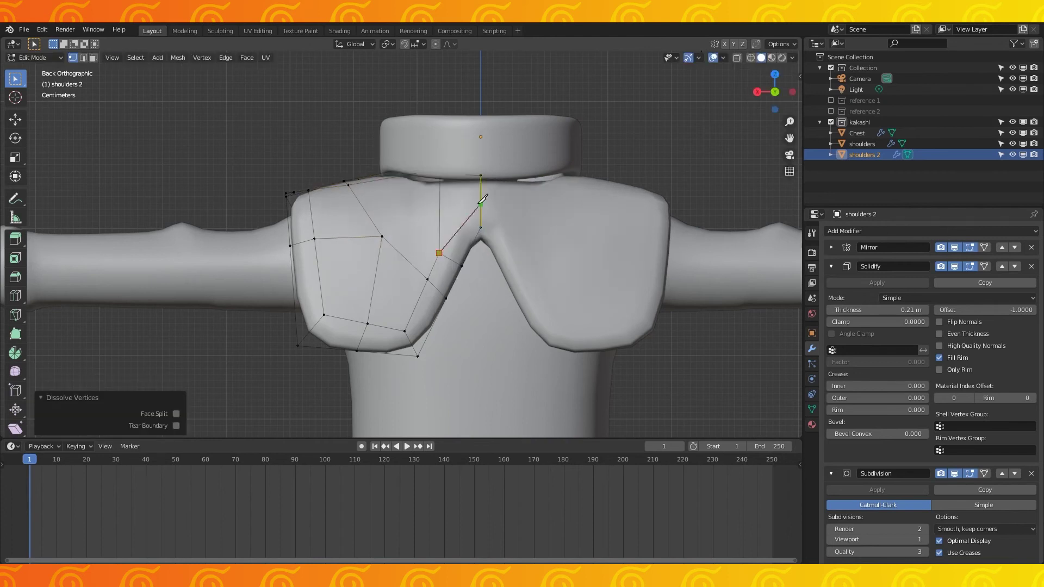
{"action": "key", "text": "Return"}
Slide the vertices around the notch to round its arch and nudge the back panel's inner vertex.
{"action": "key", "text": "g"}
{"action": "key", "text": "z"}
{"action": "key", "text": "g"}
{"action": "key", "text": "g"}
{"action": "left_click", "coordinate": [474, 275]}
{"action": "left_click", "coordinate": [382, 236]}
{"action": "key", "text": "g"}
{"action": "left_click", "coordinate": [384, 235]}
Knife a cut across the upper back panel to the centreline just below the collar.
{"action": "key", "text": "k"}
{"action": "middle_click_drag", "start_coordinate": [480, 187], "coordinate": [488, 233], "text": "shift"}
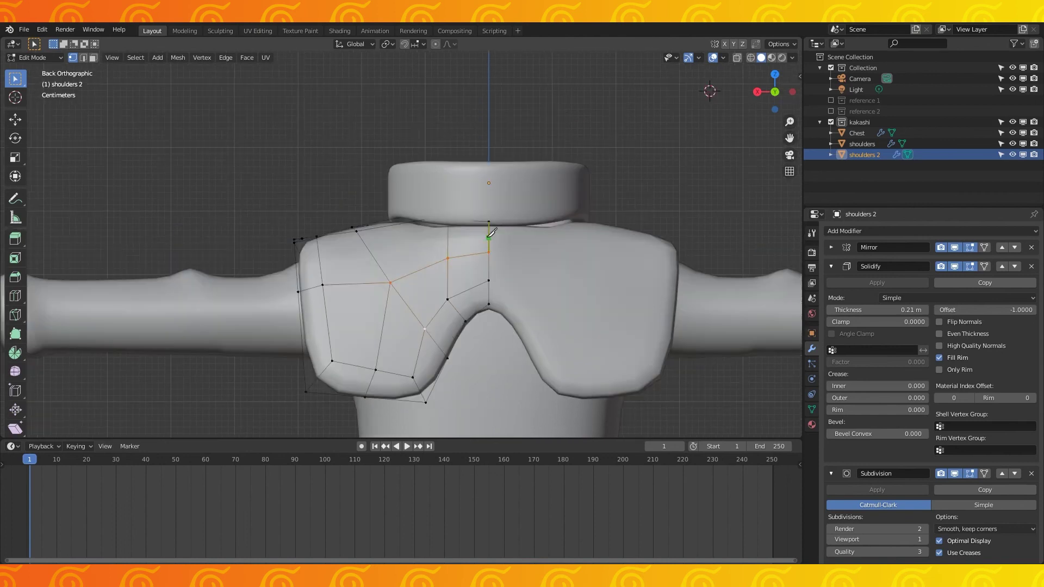
{"action": "left_click", "coordinate": [488, 233]}
{"action": "middle_click_drag", "start_coordinate": [405, 220], "coordinate": [587, 247]}
{"action": "key", "text": "Return"}
Reposition a vertex on the outer edge of the shoulder strap in top view.
{"action": "middle_click_drag", "start_coordinate": [464, 231], "coordinate": [261, 190]}
{"action": "key", "text": "KP_7"}
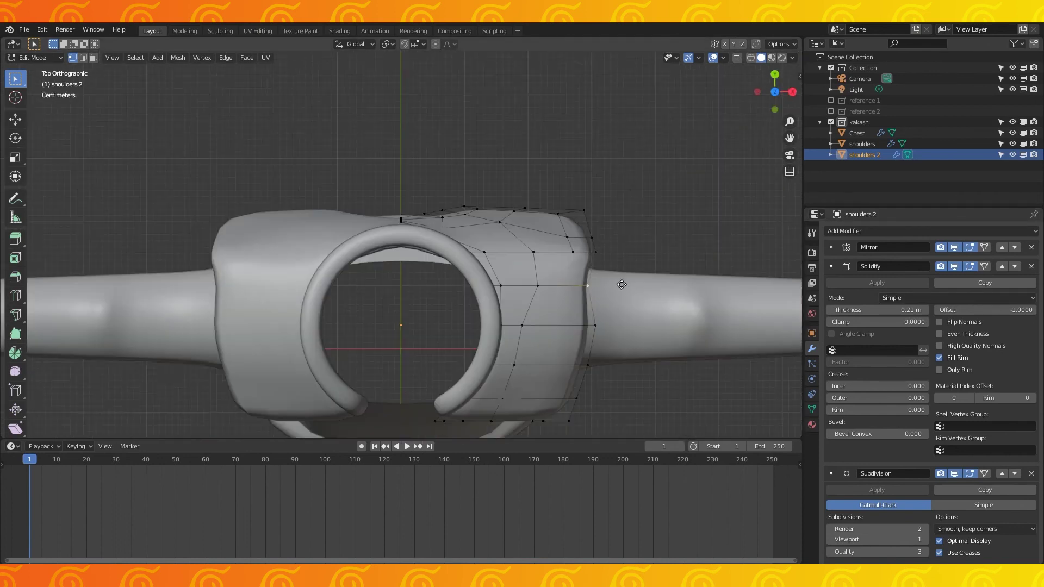
{"action": "key", "text": "g"}
{"action": "middle_click_drag", "start_coordinate": [622, 284], "coordinate": [599, 163], "text": "shift"}
Knife an extra cut along the top of the shoulder strap from back to front.
{"action": "key", "text": "k"}
{"action": "left_click", "coordinate": [569, 190]}
{"action": "left_click", "coordinate": [519, 352]}
{"action": "middle_click_drag", "start_coordinate": [517, 359], "coordinate": [499, 296]}
{"action": "key", "text": "Return"}
Show the reference 1 collection and adjust a shoulder vertex against the side reference in wireframe.
{"action": "key", "text": "KP_3"}
{"action": "left_click", "coordinate": [831, 111]}
{"action": "key", "text": "shift+z"}
{"action": "left_click", "coordinate": [831, 112]}
{"action": "left_click", "coordinate": [831, 101]}
{"action": "scroll", "coordinate": [499, 322], "scroll_direction": "up", "scroll_amount": 2}
{"action": "key", "text": "g"}
{"action": "left_click", "coordinate": [592, 231]}
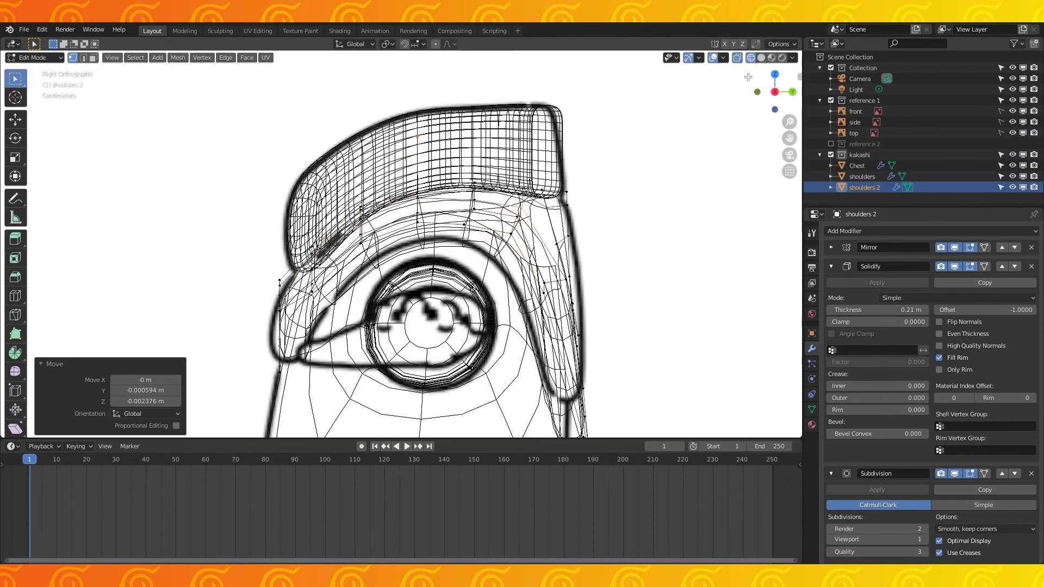
{"action": "key", "text": "shift+z"}
Adjust an outer shoulder vertex in front view to match the front reference, using wireframe shading.
{"action": "middle_click_drag", "start_coordinate": [489, 234], "coordinate": [604, 298]}
{"action": "key", "text": "KP_1"}
{"action": "left_click", "coordinate": [752, 57]}
{"action": "middle_click_drag", "start_coordinate": [478, 261], "coordinate": [460, 245], "text": "shift"}
{"action": "scroll", "coordinate": [467, 245], "scroll_direction": "up", "scroll_amount": 6}
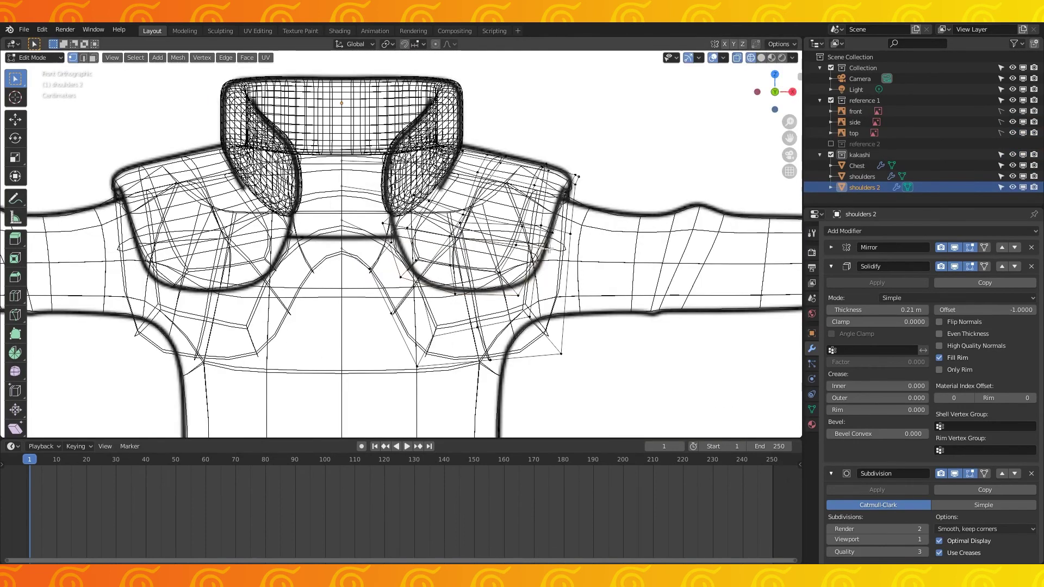
{"action": "left_click", "coordinate": [552, 239]}
{"action": "key", "text": "g"}
{"action": "left_click", "coordinate": [555, 237]}
{"action": "left_click", "coordinate": [462, 150], "text": "alt"}
{"action": "left_click", "coordinate": [762, 58]}
{"action": "scroll", "coordinate": [540, 153], "scroll_direction": "down", "scroll_amount": 2}
{"action": "middle_click_drag", "start_coordinate": [174, 71], "coordinate": [492, 193]}
Show the reference 2 collection instead of reference 1 and compare the back of shoulders 2 with it in back view.
{"action": "key", "text": "Tab"}
{"action": "key", "text": "shift+z"}
{"action": "left_click", "coordinate": [831, 143], "text": "ctrl"}
{"action": "key", "text": "ctrl+KP_1"}
{"action": "key", "text": "Tab"}
{"action": "key", "text": "shift+z"}
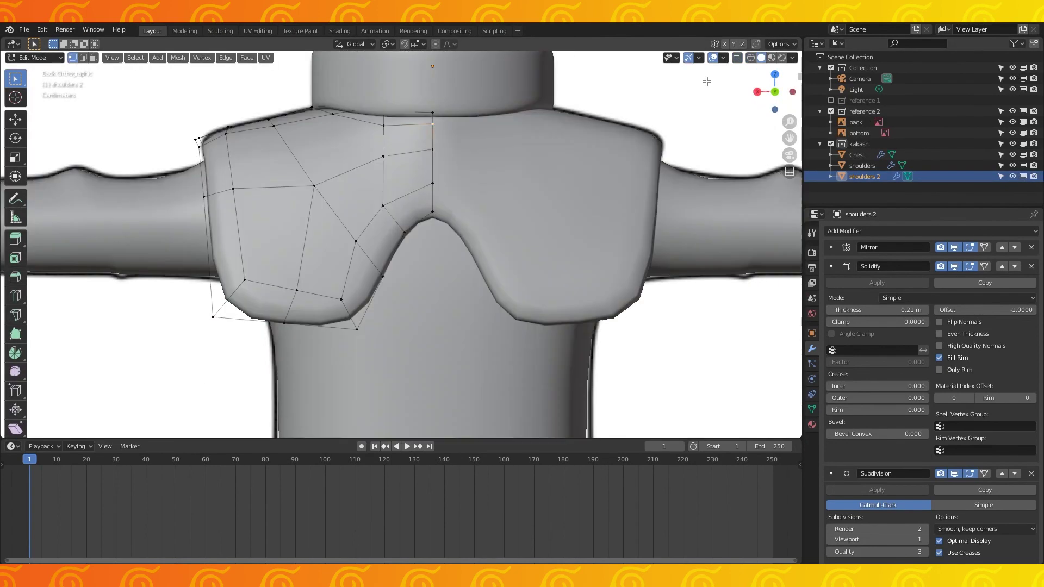
{"action": "key", "text": "shift+z"}
{"action": "key", "text": "shift+z"}
{"action": "left_click", "coordinate": [379, 123]}
Move the back panel's notch, lower and upper vertices to follow the back reference outline.
{"action": "key", "text": "shift+z"}
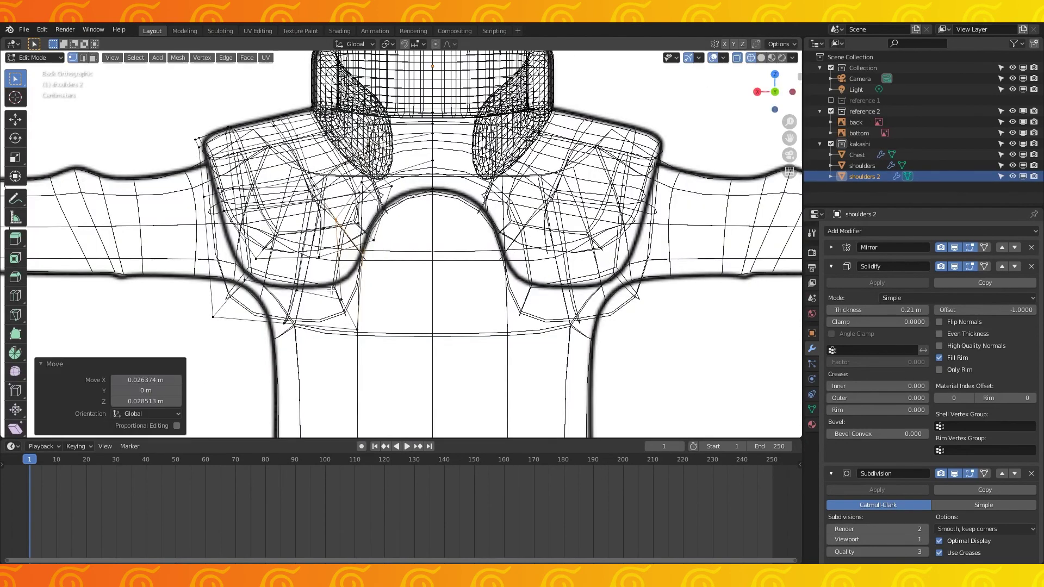
{"action": "key", "text": "g"}
{"action": "left_click", "coordinate": [245, 280]}
{"action": "key", "text": "shift+z"}
{"action": "key", "text": "g"}
{"action": "left_click", "coordinate": [326, 172]}
{"action": "key", "text": "g"}
{"action": "left_click", "coordinate": [364, 124]}
Connect the back panel's inner vertex to the collar-edge vertex above it with a new edge.
{"action": "scroll", "coordinate": [364, 124], "scroll_direction": "down", "scroll_amount": 2}
{"action": "middle_click_drag", "start_coordinate": [363, 124], "coordinate": [413, 163]}
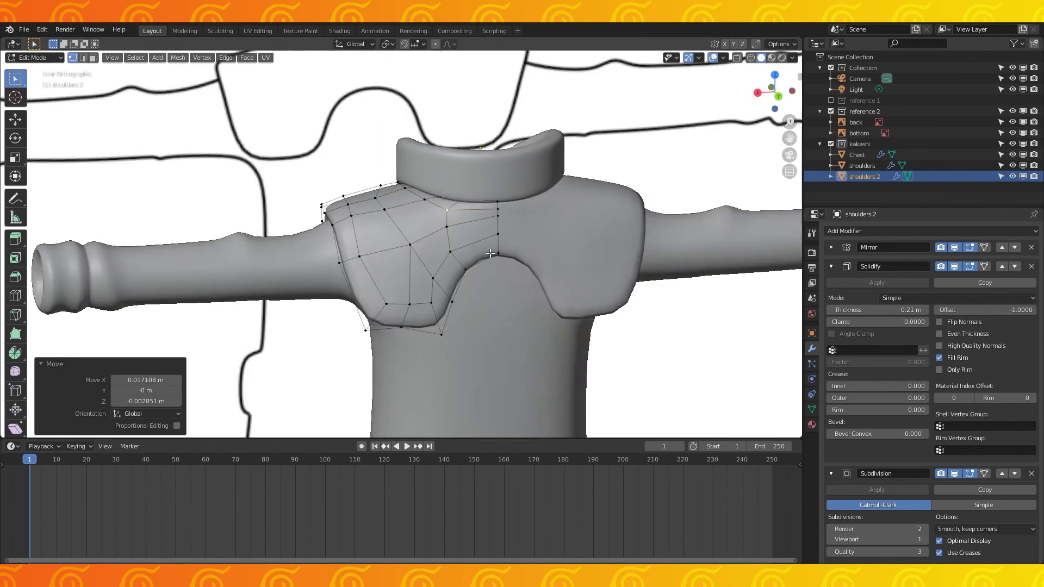
{"action": "left_click", "coordinate": [412, 237]}
{"action": "middle_click_drag", "start_coordinate": [412, 238], "coordinate": [378, 215]}
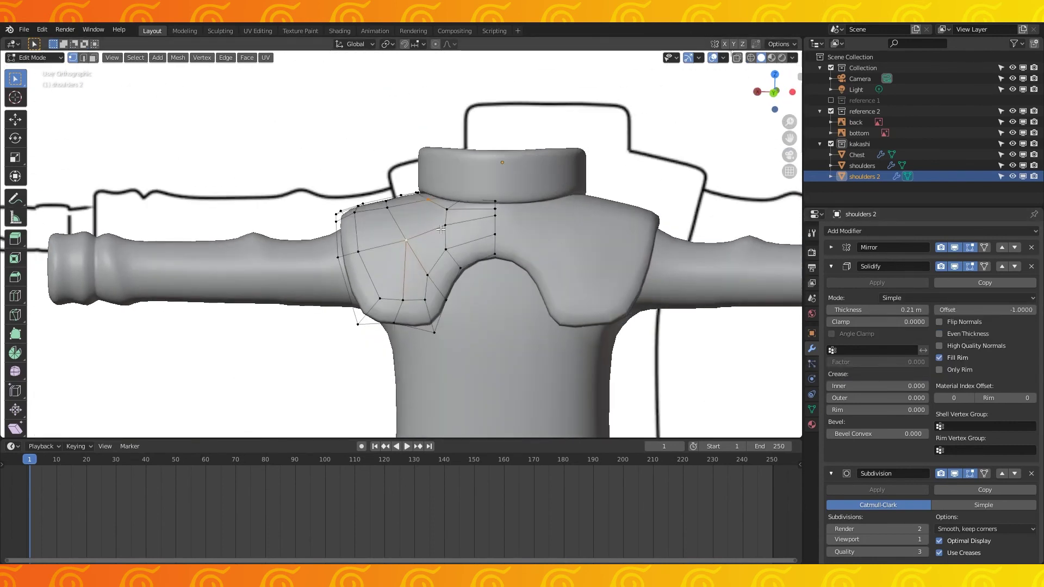
{"action": "key", "text": "j"}
{"action": "middle_click_drag", "start_coordinate": [435, 236], "coordinate": [466, 245]}
{"action": "left_click", "coordinate": [485, 286]}
Reposition two back panel vertices in back view to even out the edge flow.
{"action": "key", "text": "ctrl+KP_1"}
{"action": "key", "text": "g"}
{"action": "left_click", "coordinate": [512, 297]}
{"action": "left_click", "coordinate": [516, 229]}
{"action": "key", "text": "g"}
{"action": "left_click", "coordinate": [515, 228]}
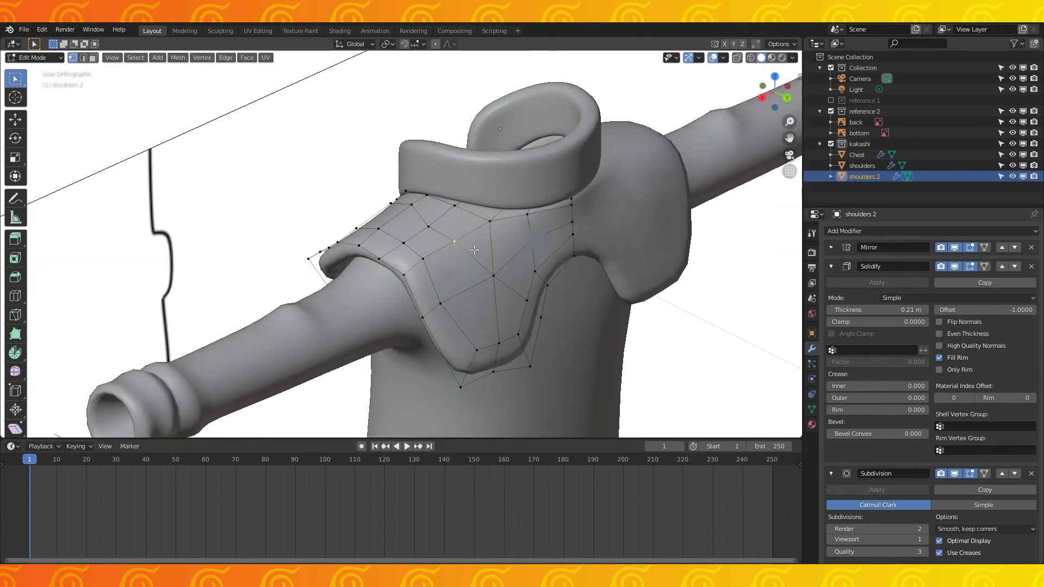
Merge the surplus vertices at the rear of the shoulder strap into their neighbours using At Last.
{"action": "key", "text": "m"}
{"action": "left_click", "coordinate": [468, 247]}
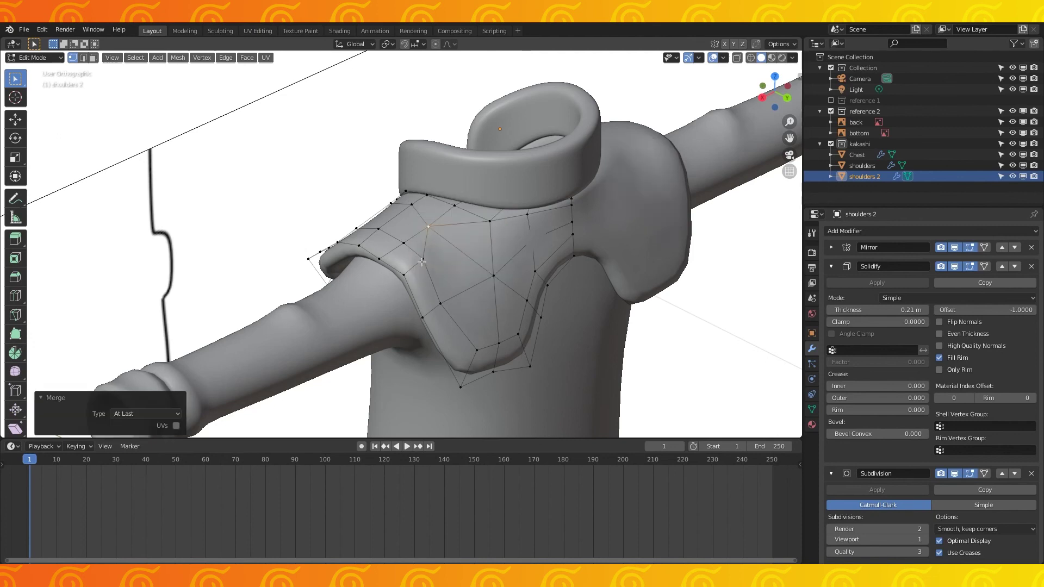
{"action": "key", "text": "m"}
{"action": "left_click", "coordinate": [409, 267]}
{"action": "key", "text": "m"}
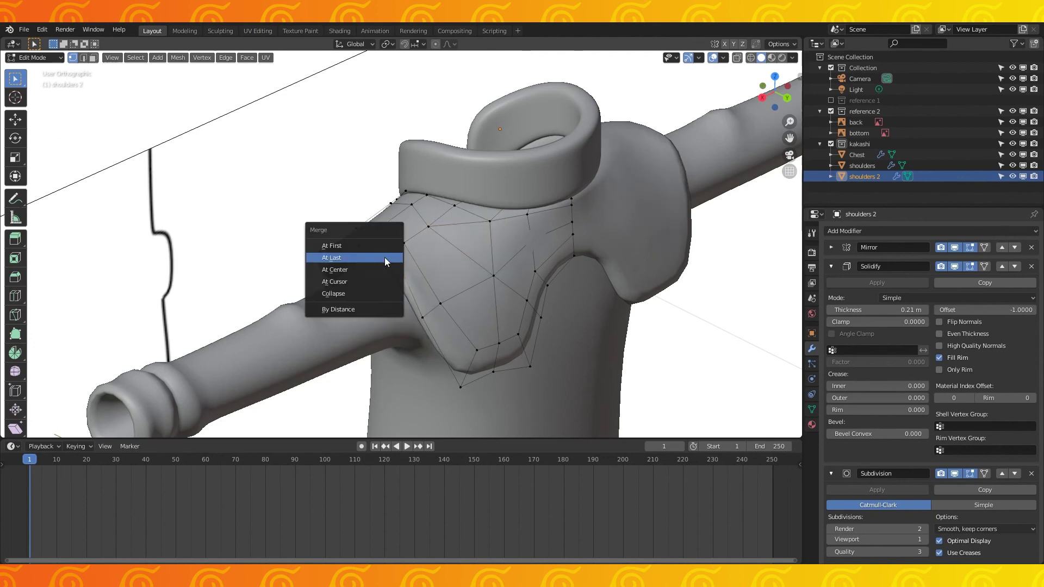
{"action": "left_click", "coordinate": [386, 264]}
Dissolve the leftover edge on the rear shoulder just below the collar.
{"action": "middle_click_drag", "start_coordinate": [386, 263], "coordinate": [335, 201]}
{"action": "left_click", "coordinate": [470, 237]}
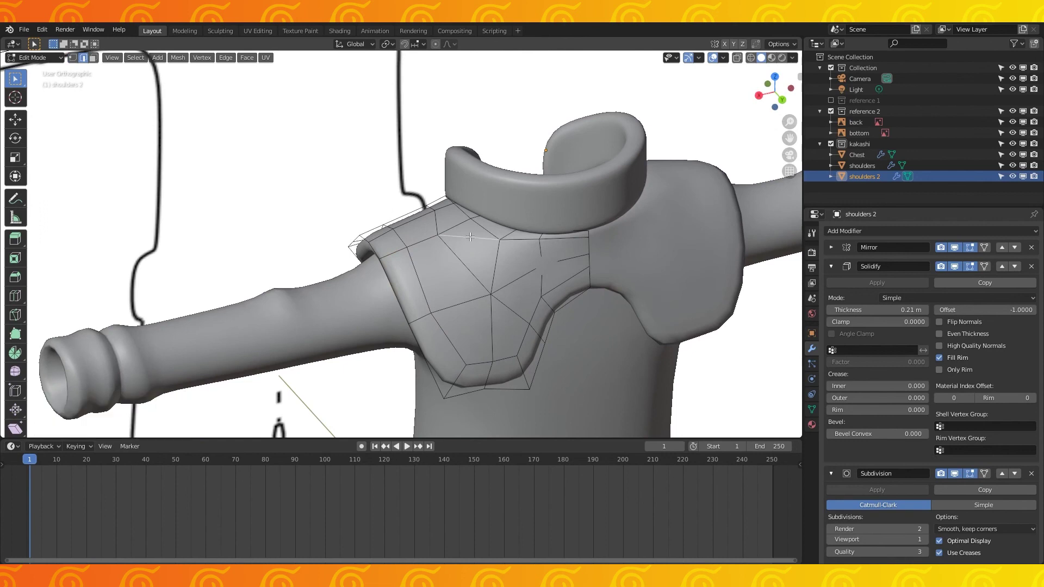
{"action": "left_click", "coordinate": [465, 248]}
{"action": "middle_click_drag", "start_coordinate": [465, 248], "coordinate": [537, 262]}
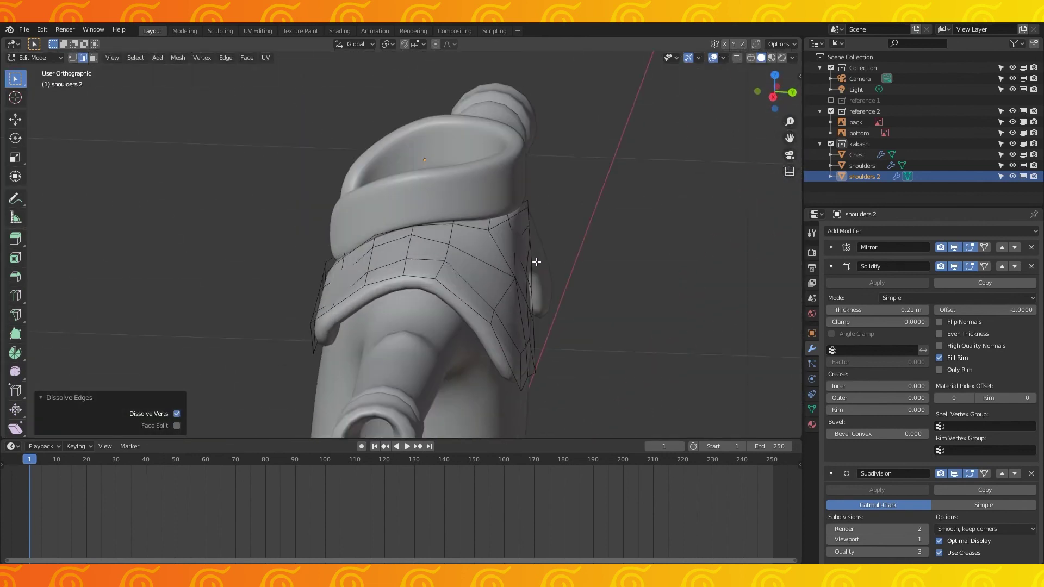
Show reference 1 in side view and move the upper rear shoulder vertices to match the side outline.
{"action": "left_click", "coordinate": [748, 57]}
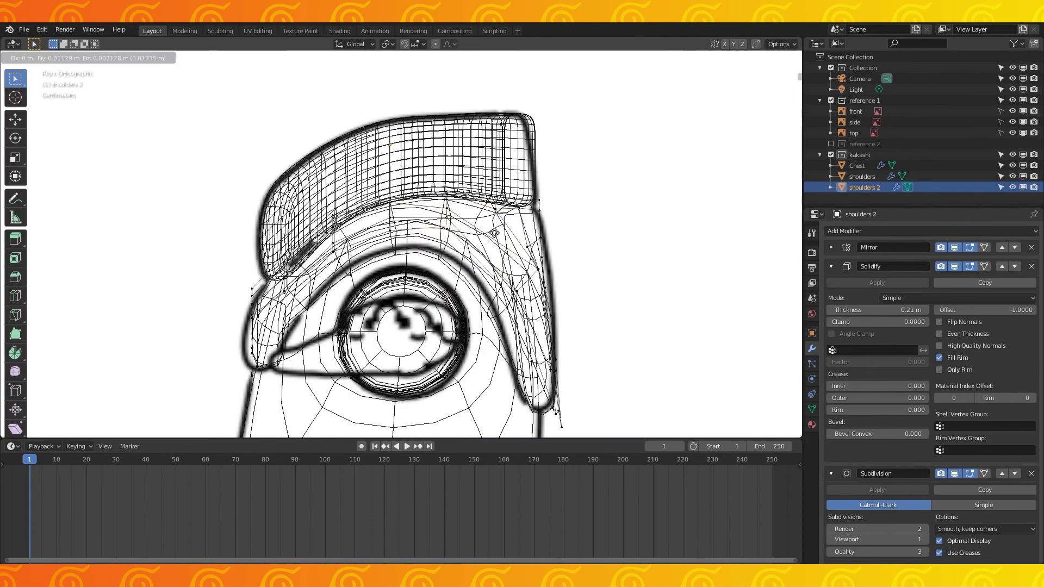
{"action": "left_click", "coordinate": [494, 233]}
{"action": "key", "text": "g"}
{"action": "left_click", "coordinate": [503, 223]}
{"action": "left_click", "coordinate": [760, 57]}
Move the lower front vertices of the shoulder flap in side view to fit the side reference.
{"action": "mouse_move", "coordinate": [435, 223]}
{"action": "middle_mouse_down"}
{"action": "mouse_move", "coordinate": [481, 232]}
{"action": "mouse_move", "coordinate": [489, 247]}
{"action": "middle_mouse_up"}
{"action": "key", "text": "c"}
{"action": "left_click_drag", "start_coordinate": [345, 313], "coordinate": [340, 307]}
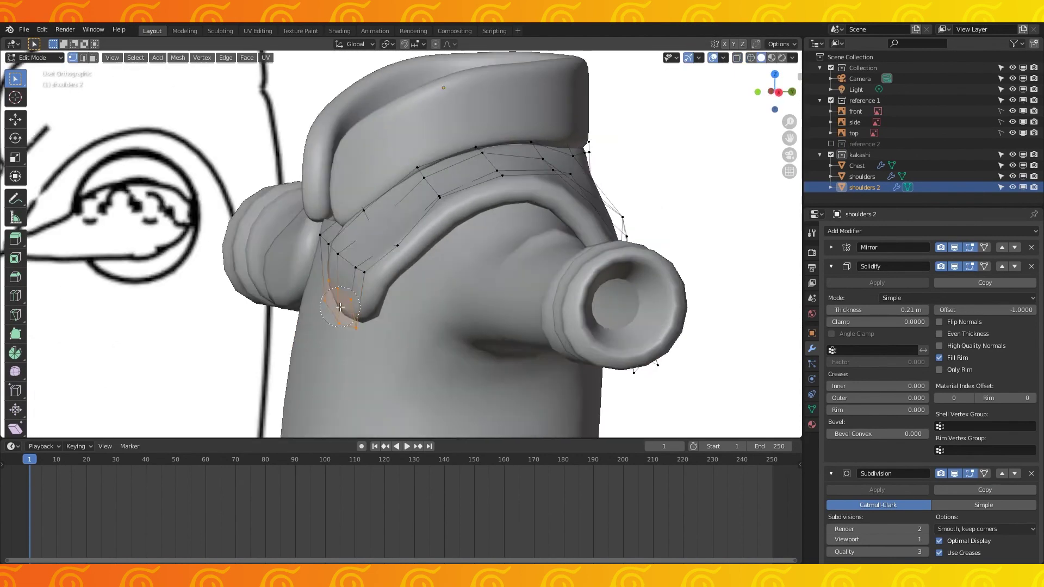
{"action": "key", "text": "KP_3"}
{"action": "key", "text": "g"}
{"action": "left_click", "coordinate": [332, 305]}
Raise the shoulder piece's lower edge vertices above the arm opening in side view to smooth the arch.
{"action": "middle_click_drag", "start_coordinate": [380, 272], "coordinate": [517, 261]}
{"action": "key", "text": "KP_3"}
{"action": "key", "text": "g"}
{"action": "left_click", "coordinate": [353, 187]}
{"action": "left_click", "coordinate": [417, 162]}
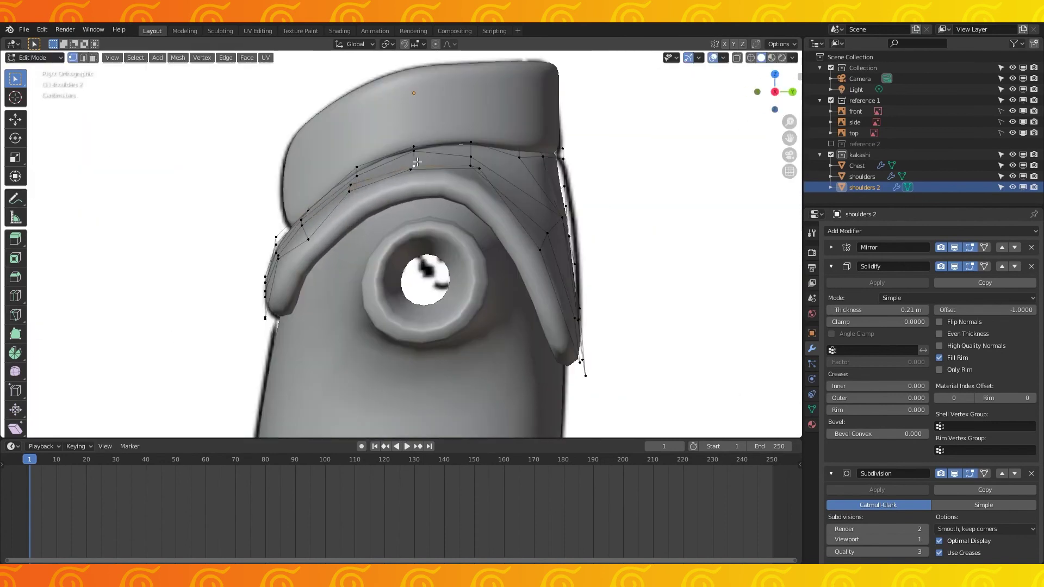
{"action": "key", "text": "g"}
{"action": "key", "text": "g"}
{"action": "left_click", "coordinate": [489, 177]}
Shift the upper rear vertex of the arm opening edge slightly up and back in side view.
{"action": "middle_click_drag", "start_coordinate": [555, 205], "coordinate": [522, 204]}
{"action": "key", "text": "KP_3"}
{"action": "left_click", "coordinate": [552, 211]}
{"action": "key", "text": "g"}
{"action": "left_click", "coordinate": [547, 206]}
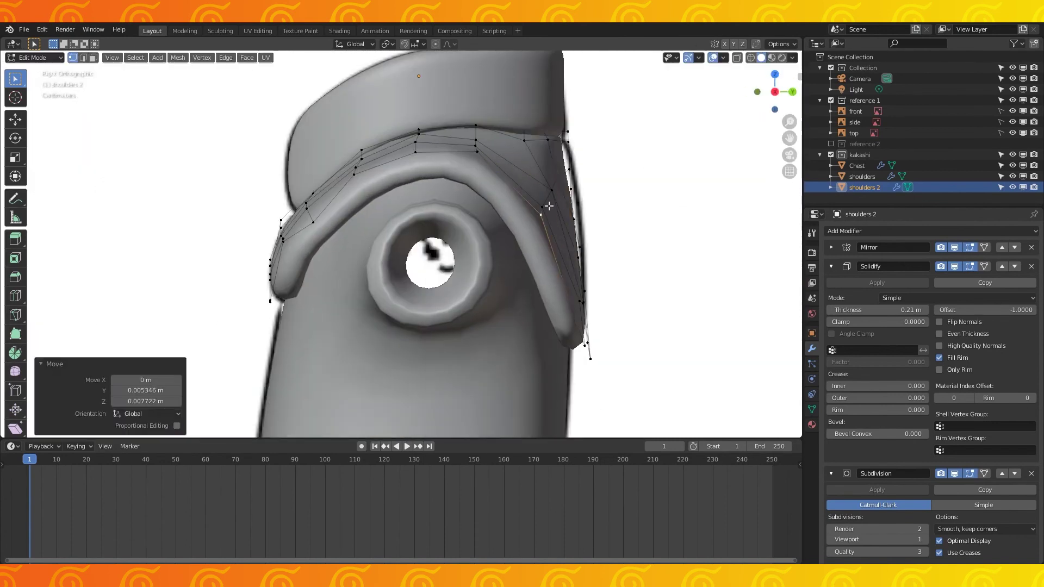
Reposition the remaining vertices along the rear of the arm opening in side view to even out the curve.
{"action": "middle_click_drag", "start_coordinate": [660, 170], "coordinate": [629, 166]}
{"action": "key", "text": "KP_3"}
{"action": "left_click", "coordinate": [495, 218]}
{"action": "left_click", "coordinate": [527, 219]}
{"action": "key", "text": "g"}
{"action": "left_click", "coordinate": [536, 217]}
{"action": "middle_click_drag", "start_coordinate": [667, 301], "coordinate": [621, 211], "text": "shift"}
{"action": "left_click", "coordinate": [494, 276]}
{"action": "key", "text": "g"}
{"action": "left_click", "coordinate": [501, 278]}
Leave mesh editing and hide the reference 1 collection to examine the whole outfit from the front.
{"action": "key", "text": "KP_1"}
{"action": "scroll", "coordinate": [502, 278], "scroll_direction": "down", "scroll_amount": 10}
{"action": "key", "text": "Tab"}
{"action": "left_click", "coordinate": [831, 101]}
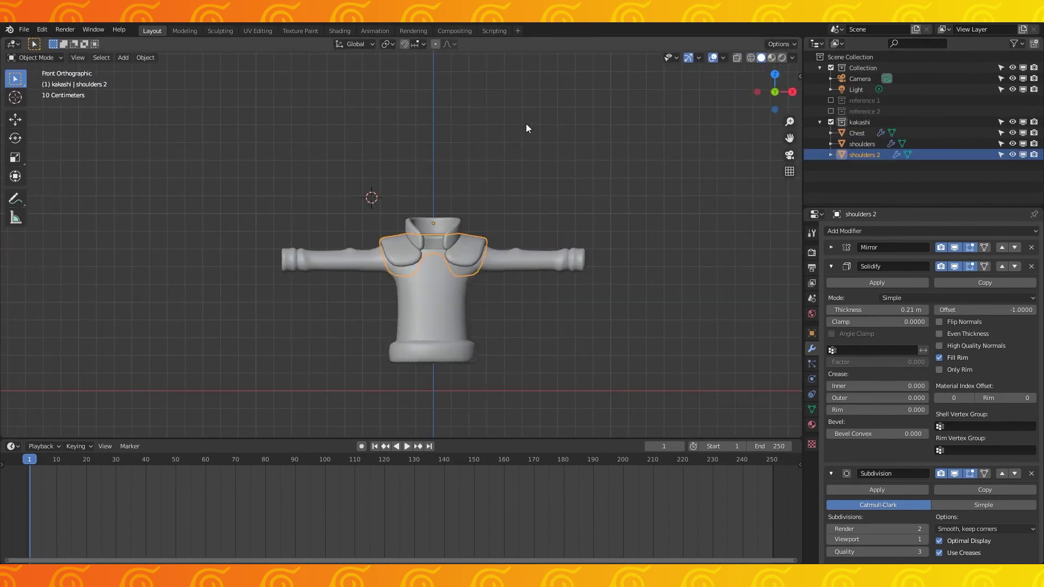
Adjust the inner front vertices of the shoulder flap below the collar, using side view and wireframe display.
{"action": "key", "text": "KP_3"}
{"action": "key", "text": "Tab"}
{"action": "key", "text": "g"}
{"action": "left_click", "coordinate": [504, 240]}
{"action": "scroll", "coordinate": [503, 239], "scroll_direction": "up", "scroll_amount": 2}
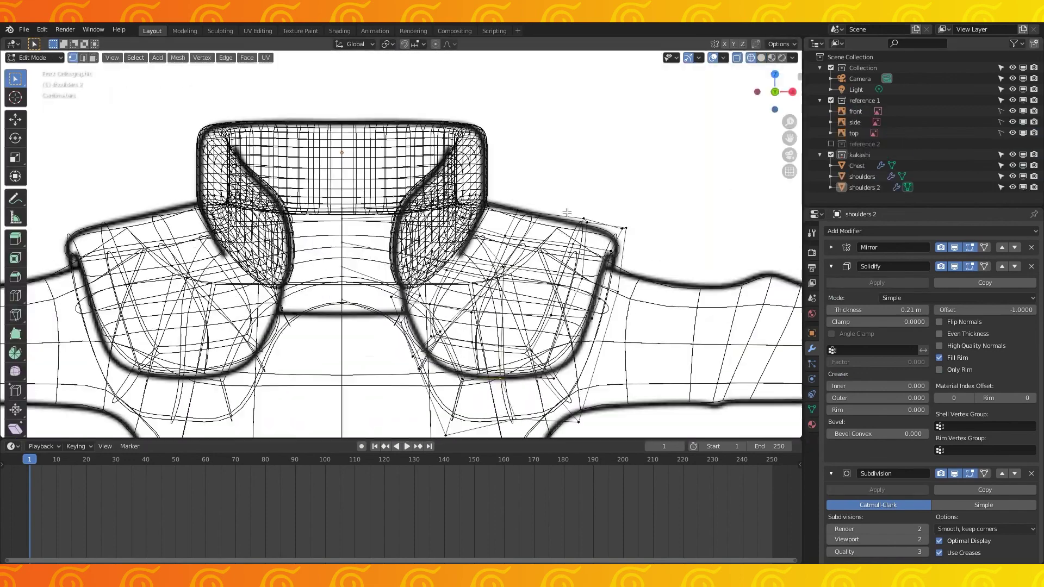
{"action": "scroll", "coordinate": [402, 218], "scroll_direction": "up", "scroll_amount": 2}
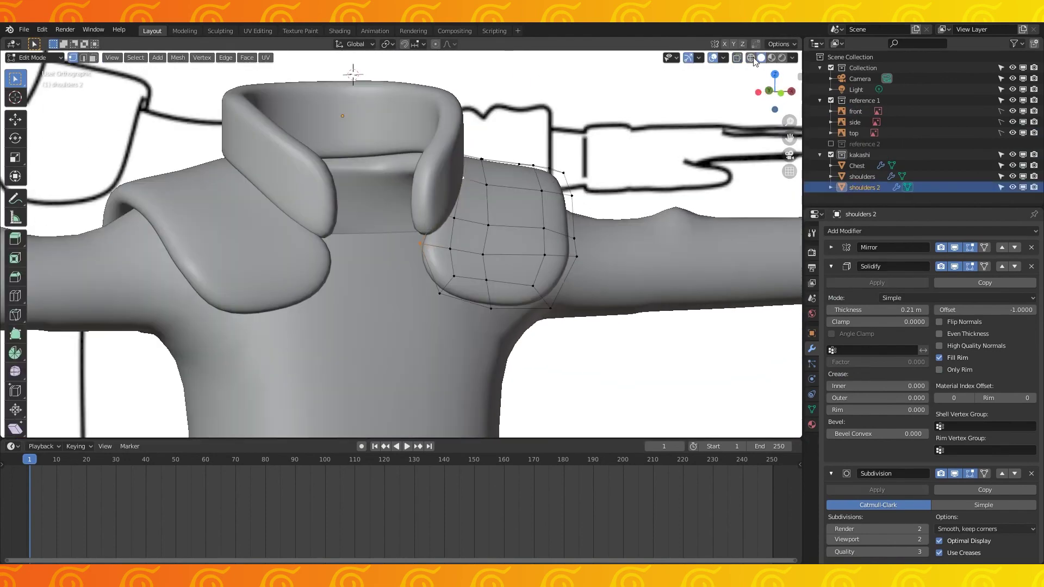
{"action": "key", "text": "shift+z"}
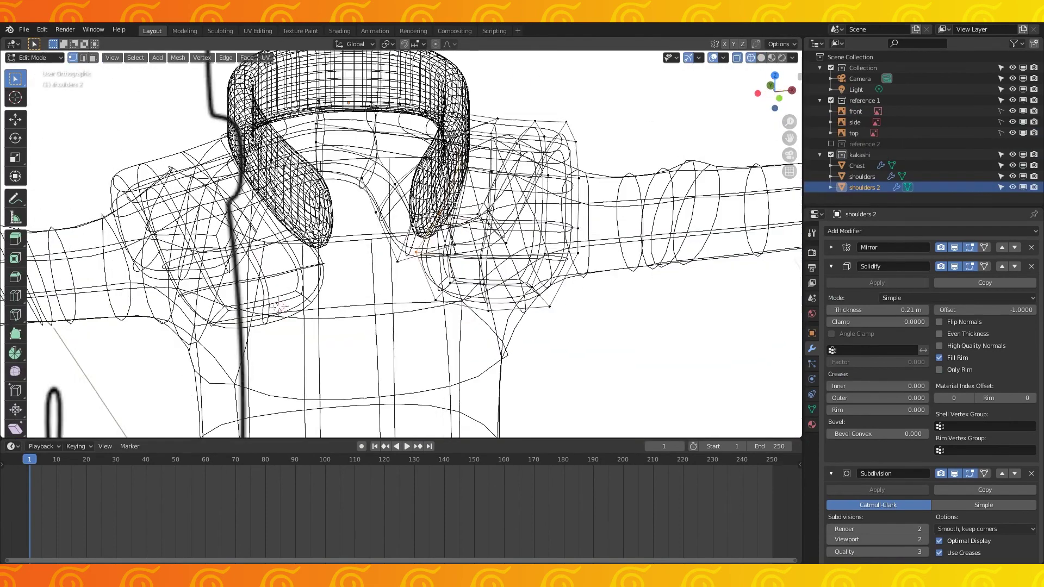
{"action": "key", "text": "g"}
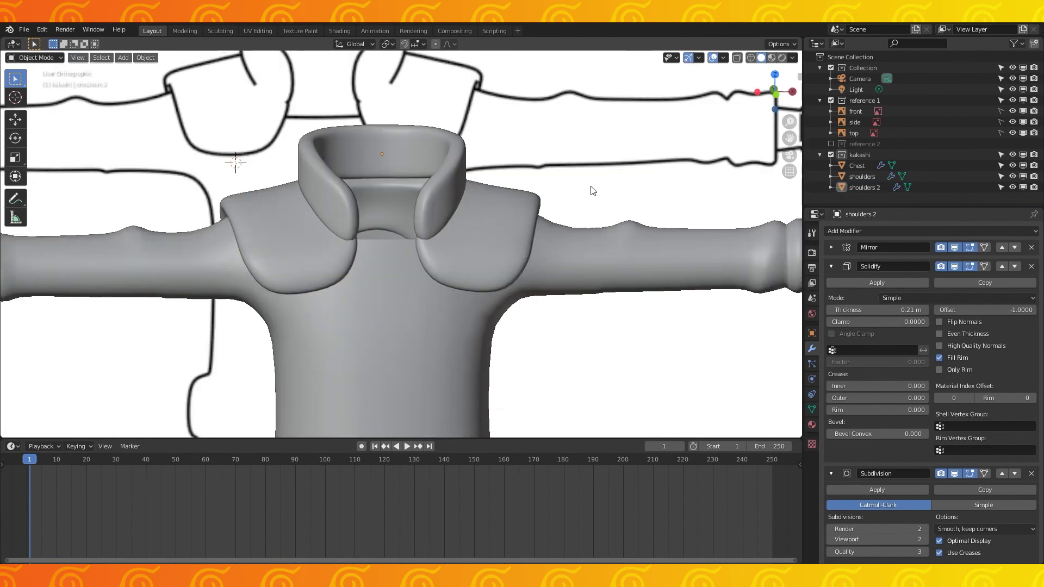
Open the Chest mesh for editing and select its front neckline geometry at the centre, viewed from the top.
{"action": "middle_click_drag", "start_coordinate": [591, 187], "coordinate": [596, 223]}
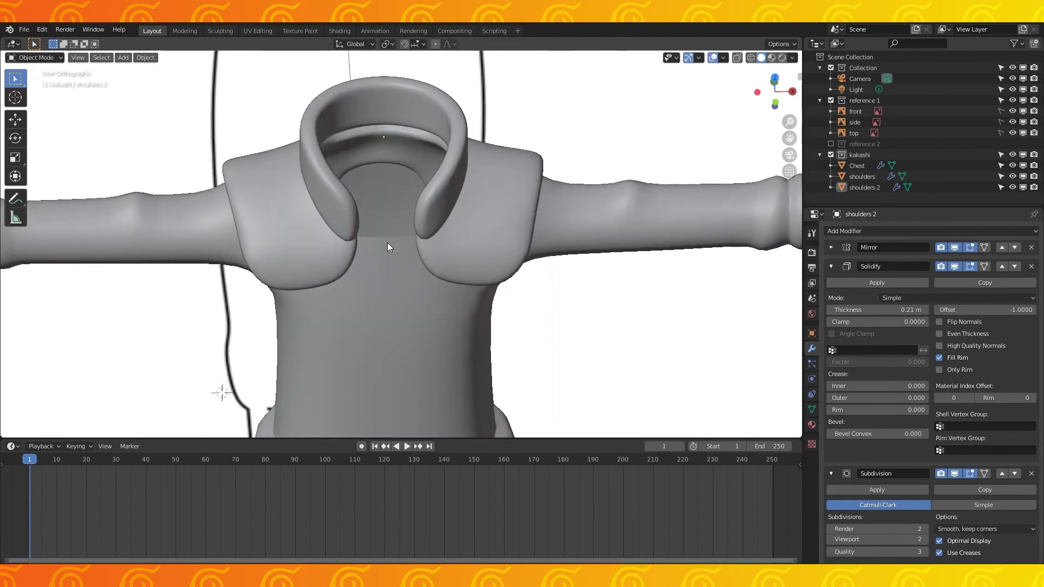
{"action": "left_click", "coordinate": [388, 245]}
{"action": "key", "text": "Tab"}
{"action": "left_click", "coordinate": [388, 243]}
{"action": "middle_click_drag", "start_coordinate": [389, 247], "coordinate": [383, 206]}
{"action": "key", "text": "KP_7"}
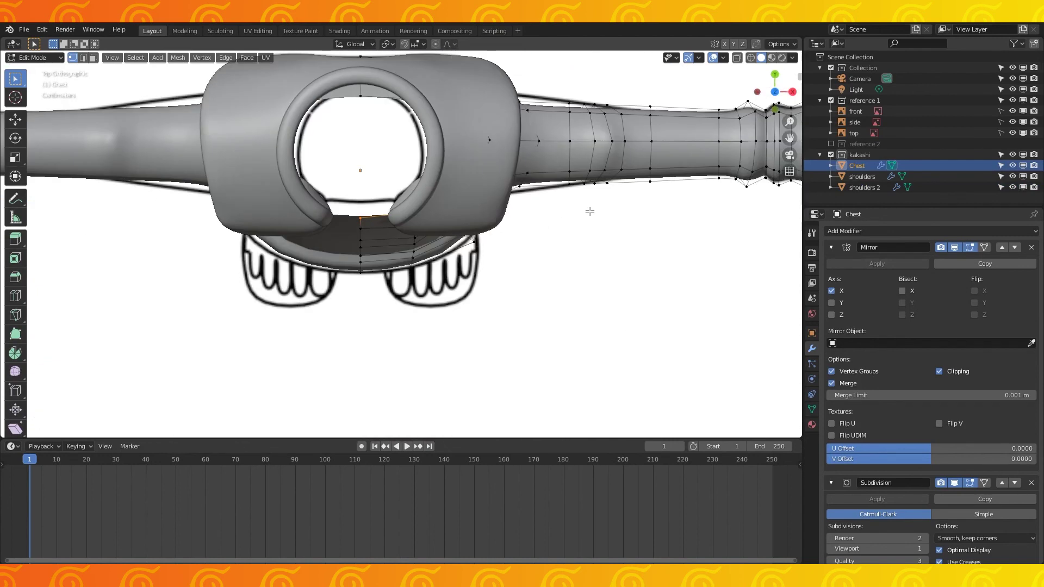